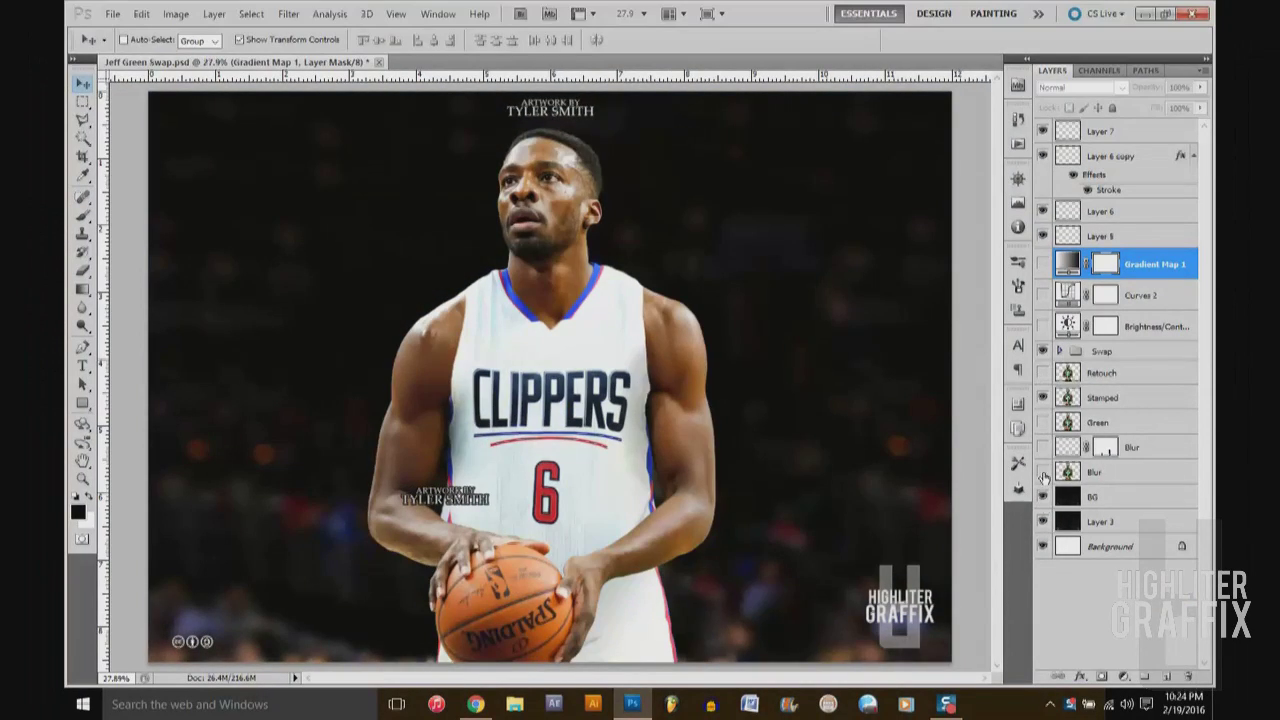
- Re-show the Gradient Map, Curves and Brightness layers and set an 1100 px brush on BG
drag(1043, 326, 1043, 264)
click(1120, 496)
key(b)
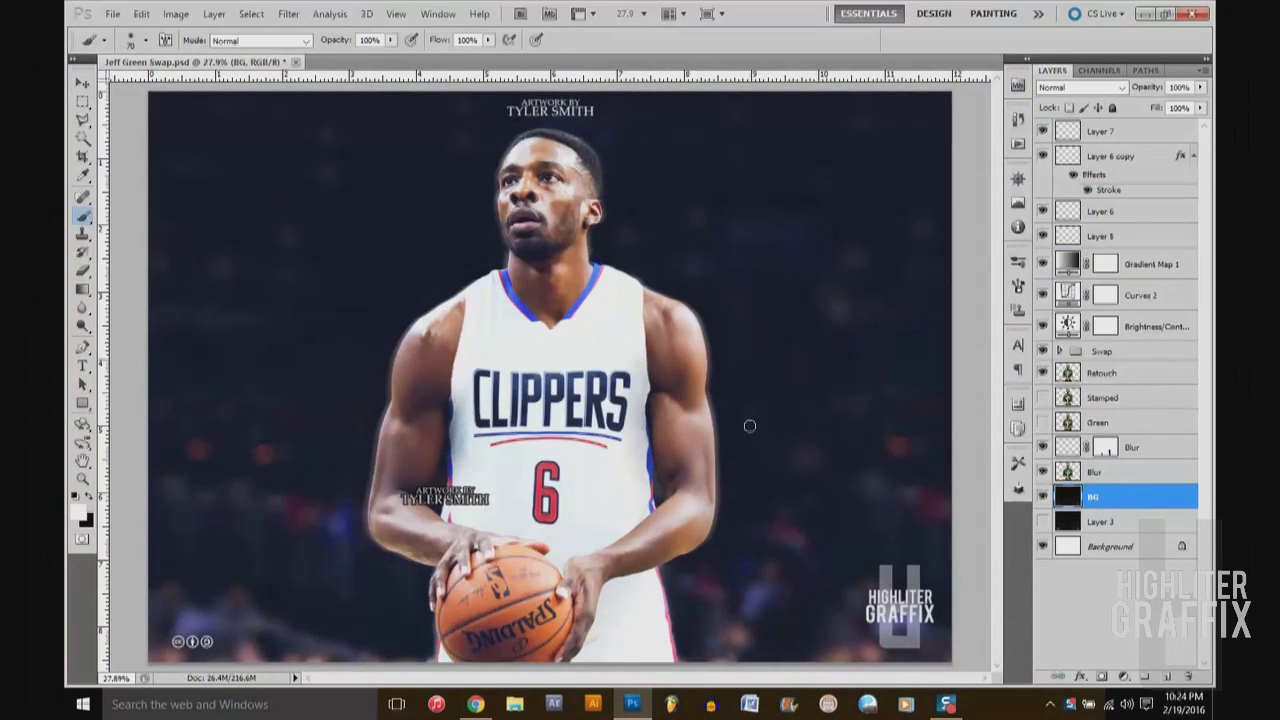
key(bracketright)
key(bracketright)
key(bracketright)
key(x)
- Mask the BG layer into a soft-edged vignette and add a Gradient Fill layer above it
click(1114, 546)
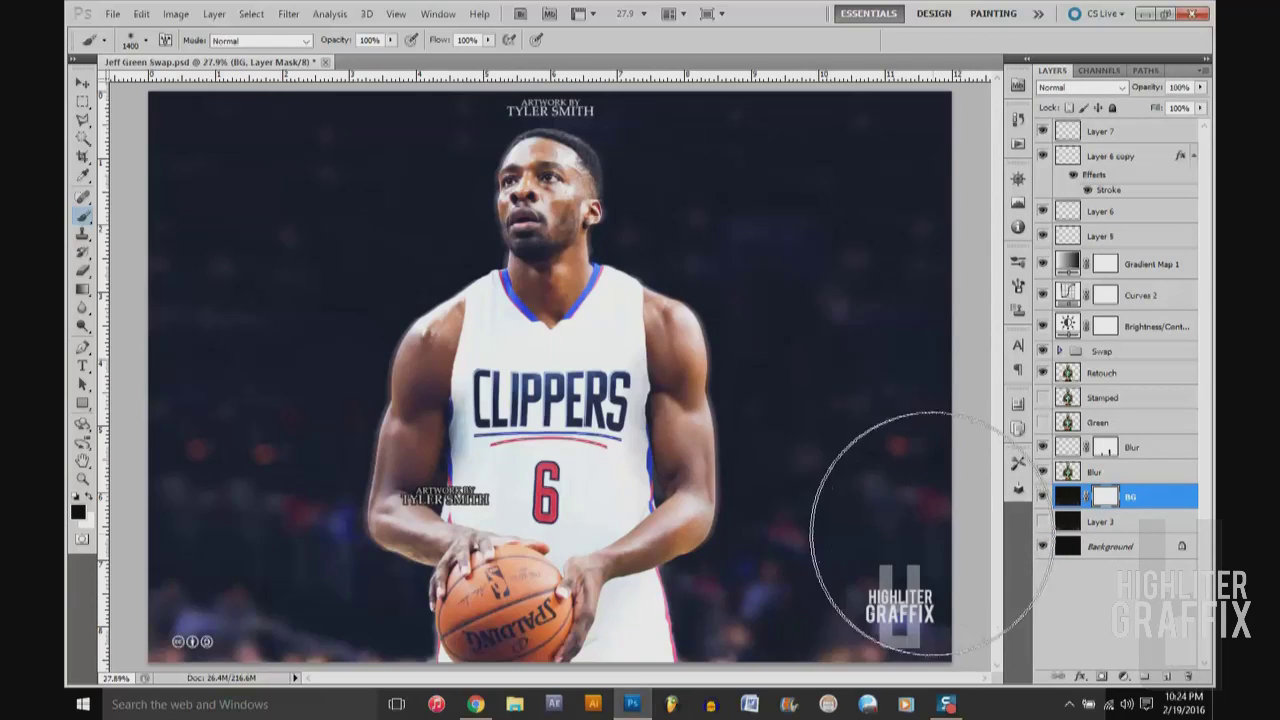
key(ctrl+minus)
key(ctrl+minus)
click(84, 82)
key(ctrl+0)
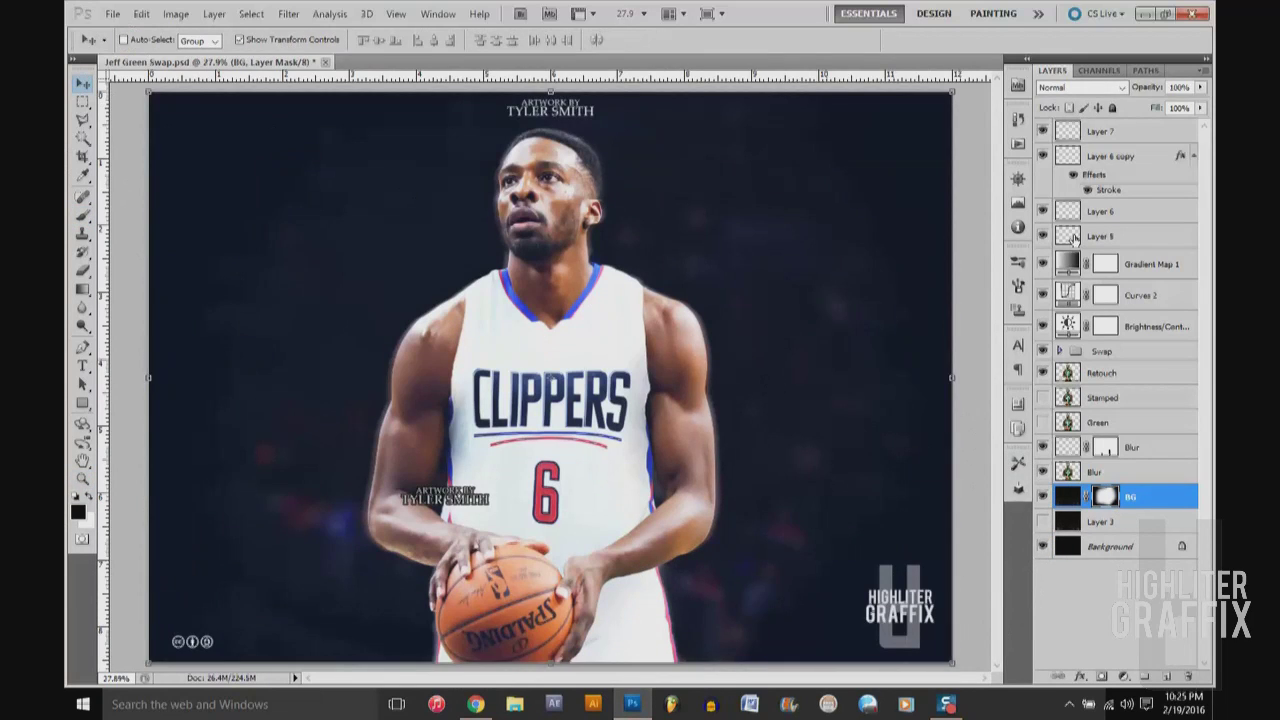
click(1123, 676)
click(1100, 366)
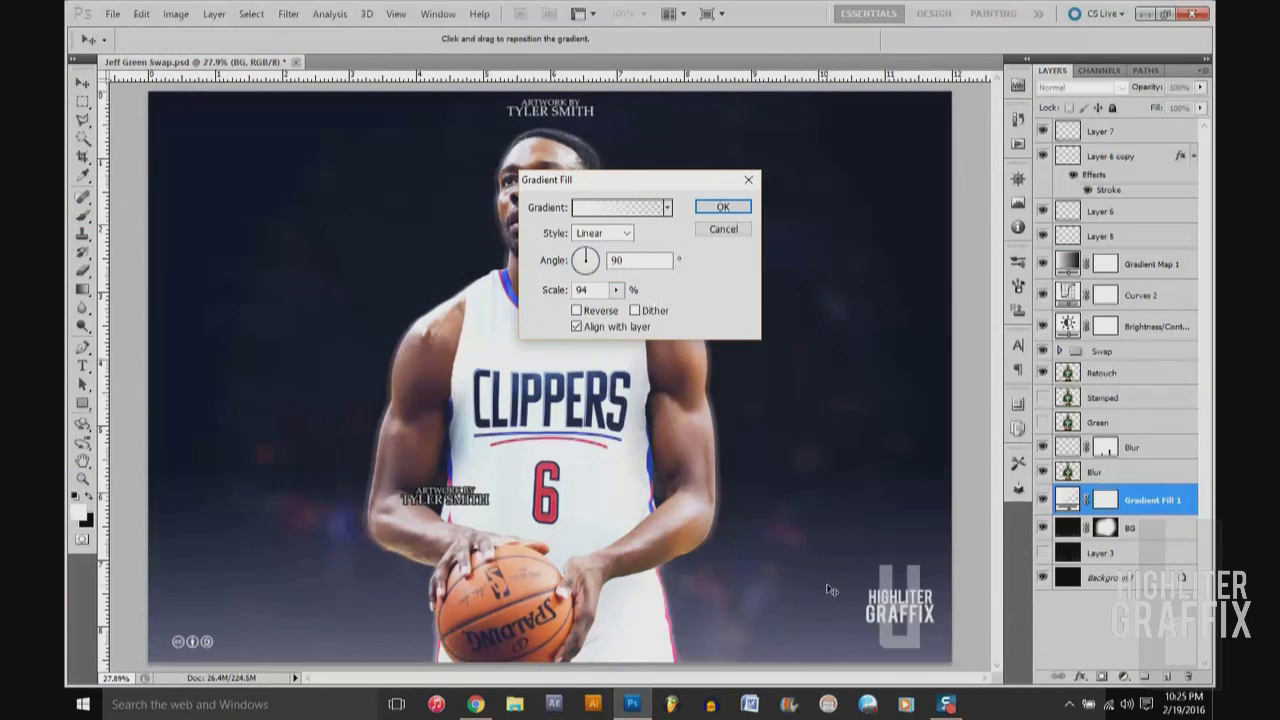
- Commit the 90° gradient fill darkening the bottom, then fill the dark gap along the left arm
drag(828, 590, 828, 660)
key(Return)
key(l)
scroll(640, 503, up, 2)
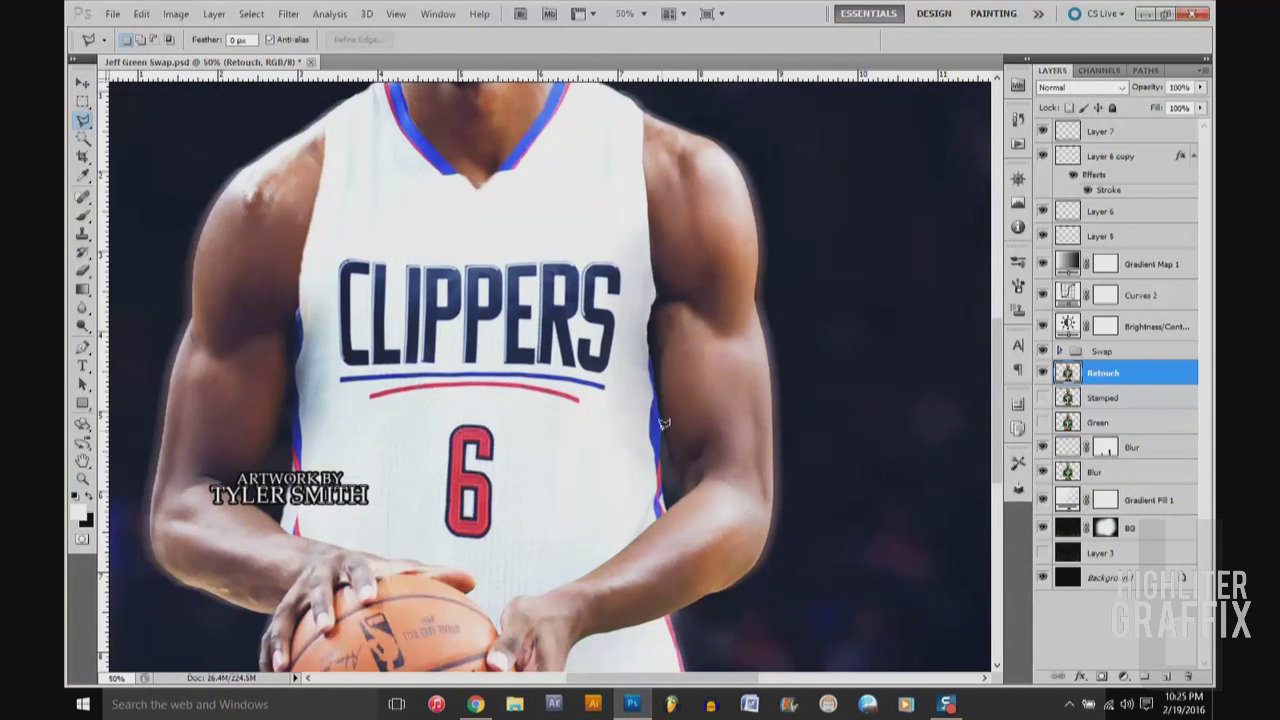
key(Delete)
key(ctrl+d)
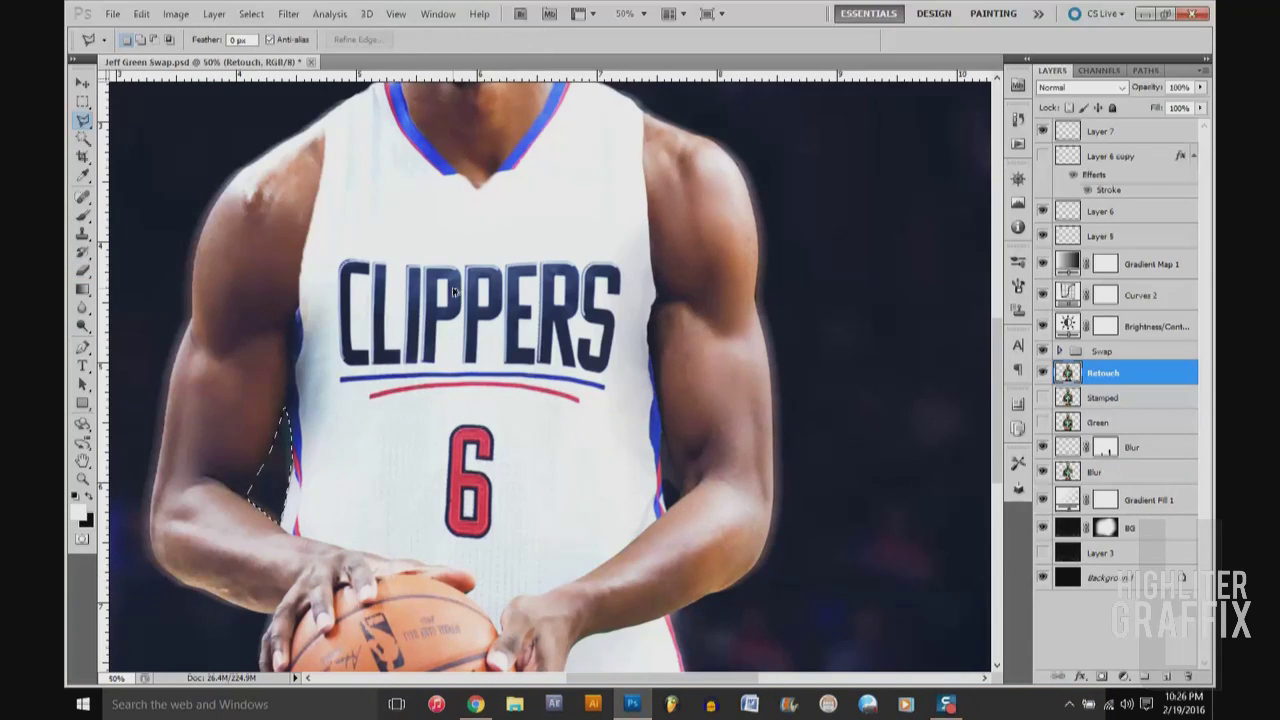
key(ctrl+0)
- Open Light.jpg, the water splash image and clouds.jpg together
key(ctrl+o)
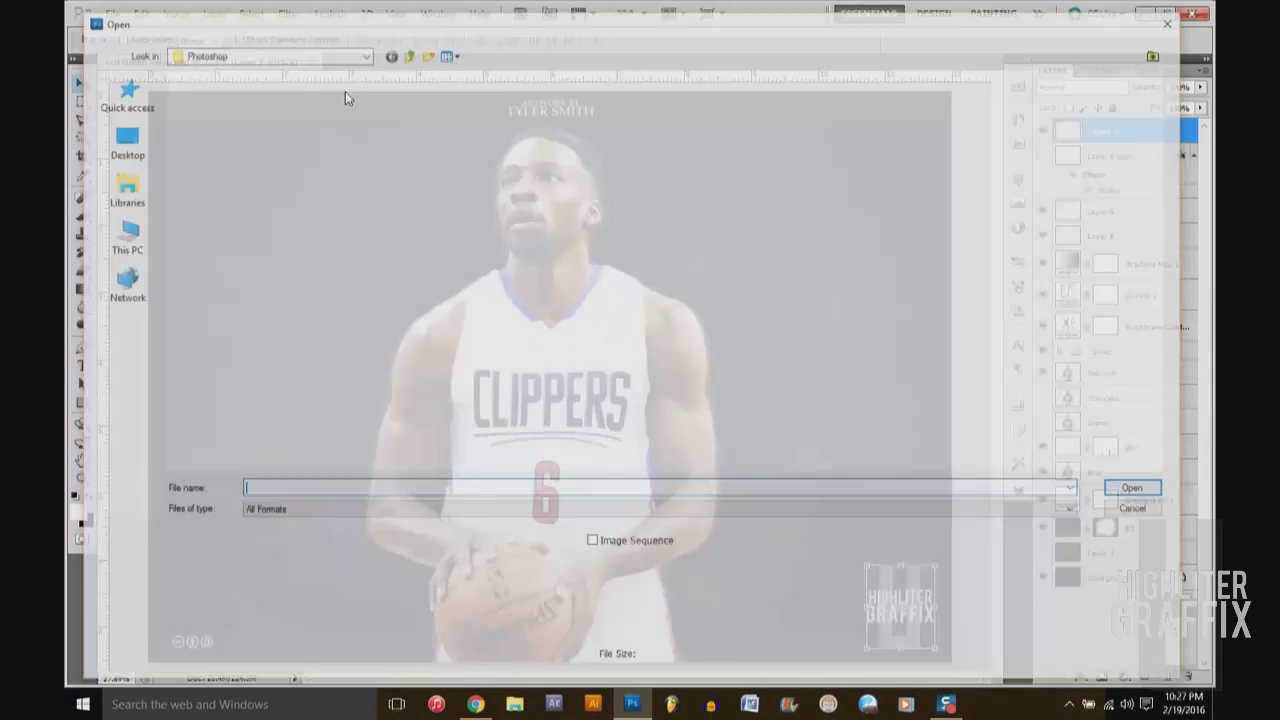
click(915, 123)
ctrl+click(206, 237)
scroll(206, 237, down, 5)
ctrl+click(706, 194)
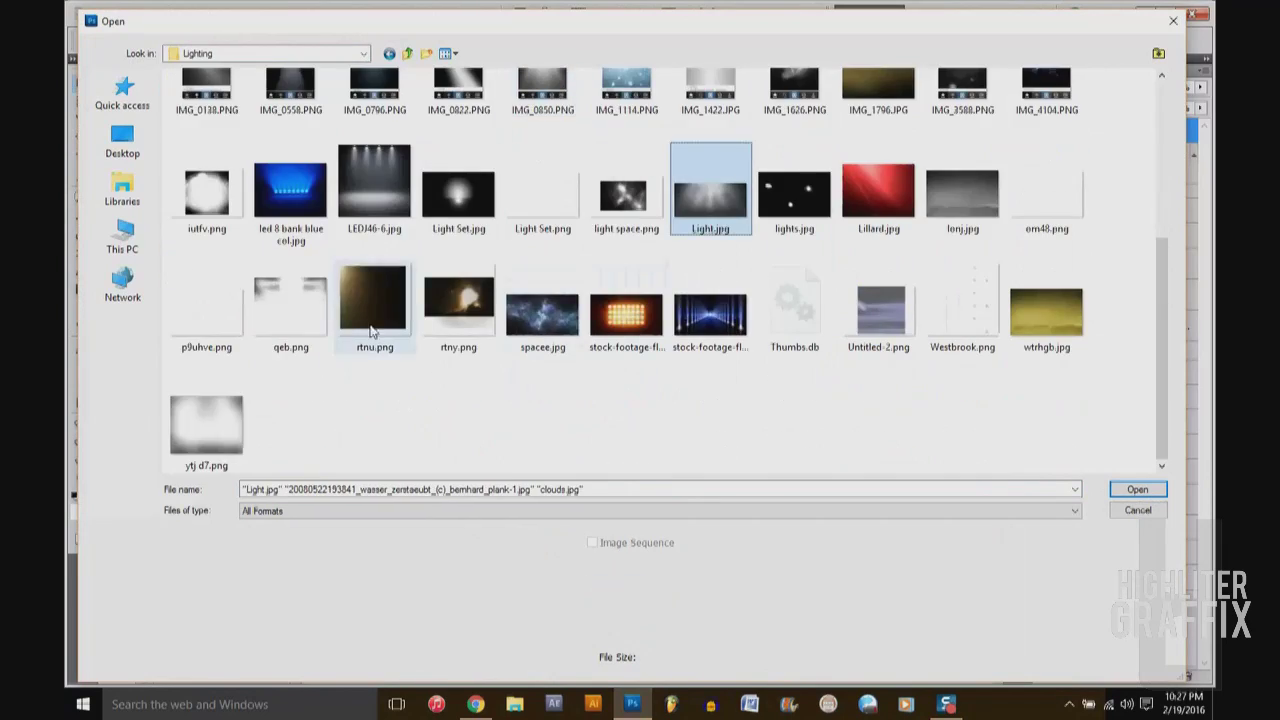
key(Return)
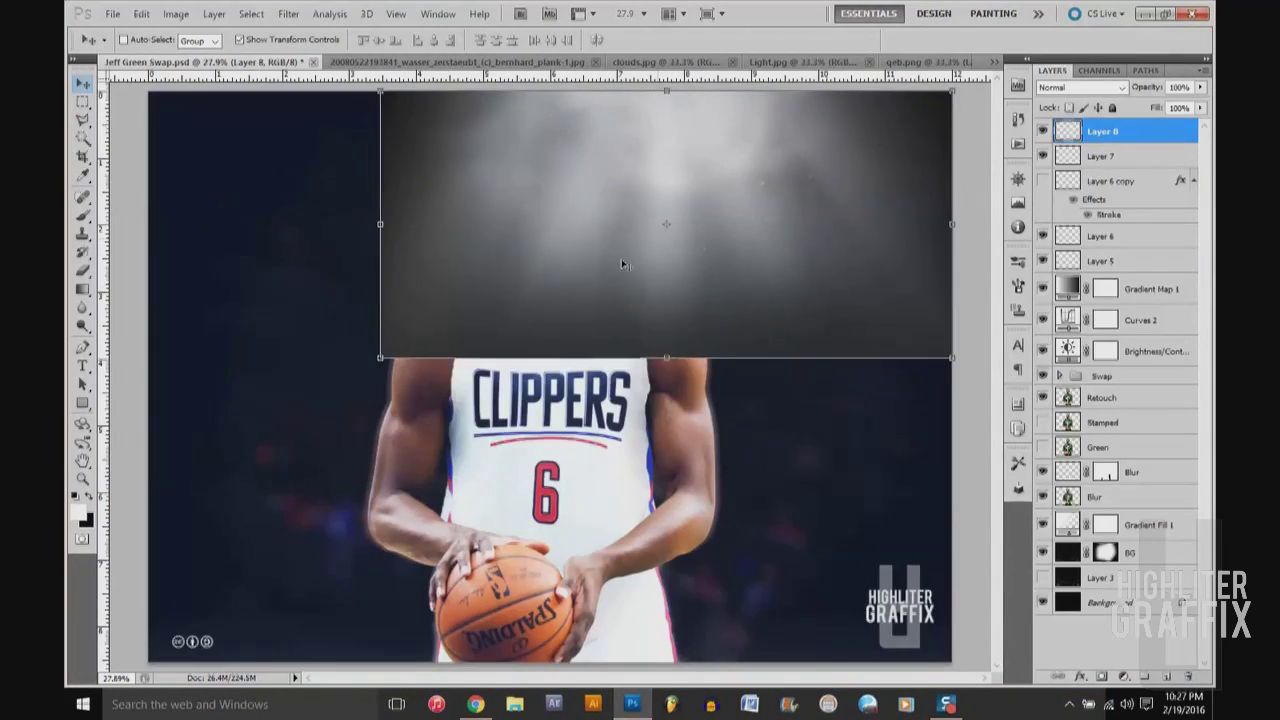
- Drag the clouds into the poster and mask them away from the player's body
key(ctrl+w)
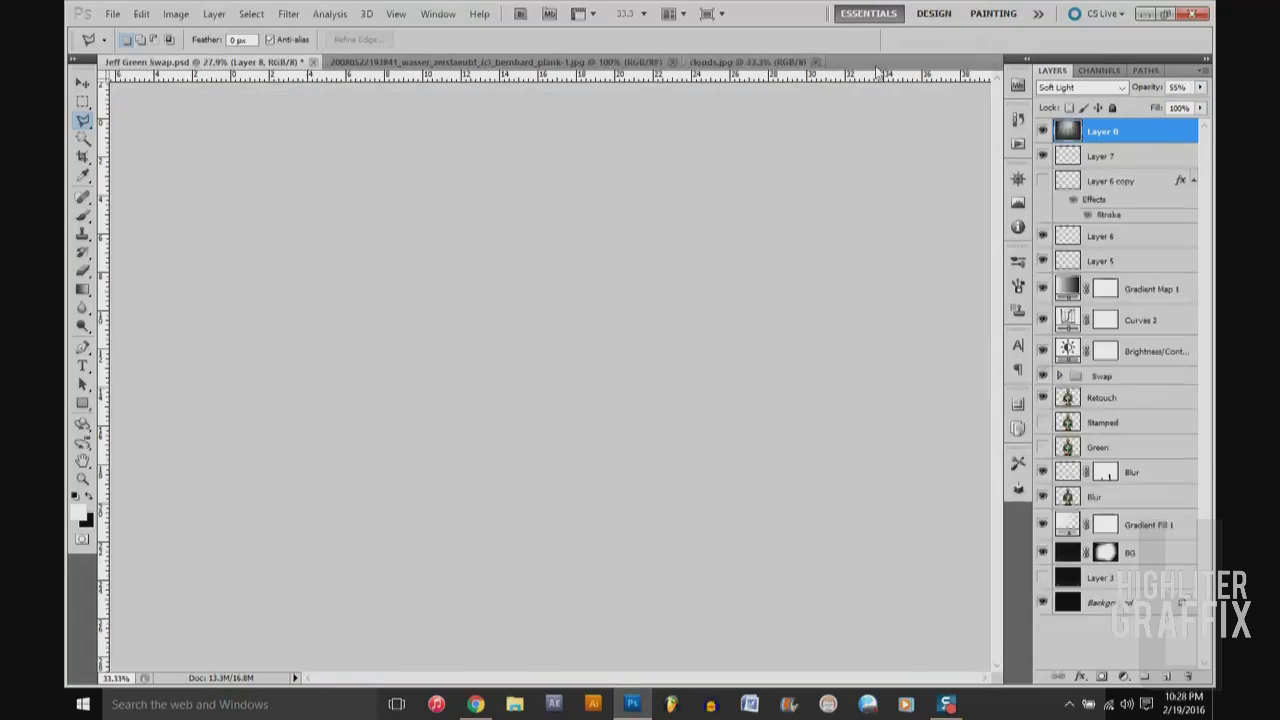
key(ctrl+w)
key(v)
drag(514, 287, 540, 442)
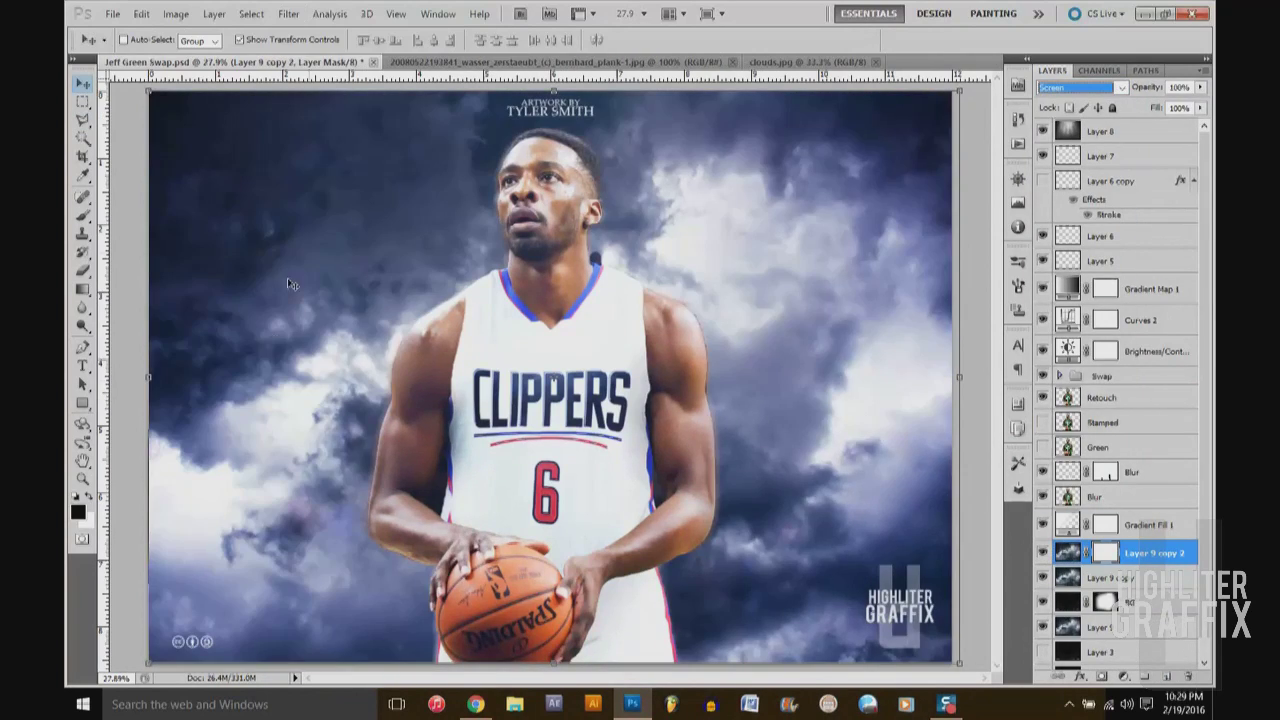
key(b)
mouse_move(357, 143)
mouse_down()
mouse_move(486, 380)
mouse_move(343, 400)
mouse_up()
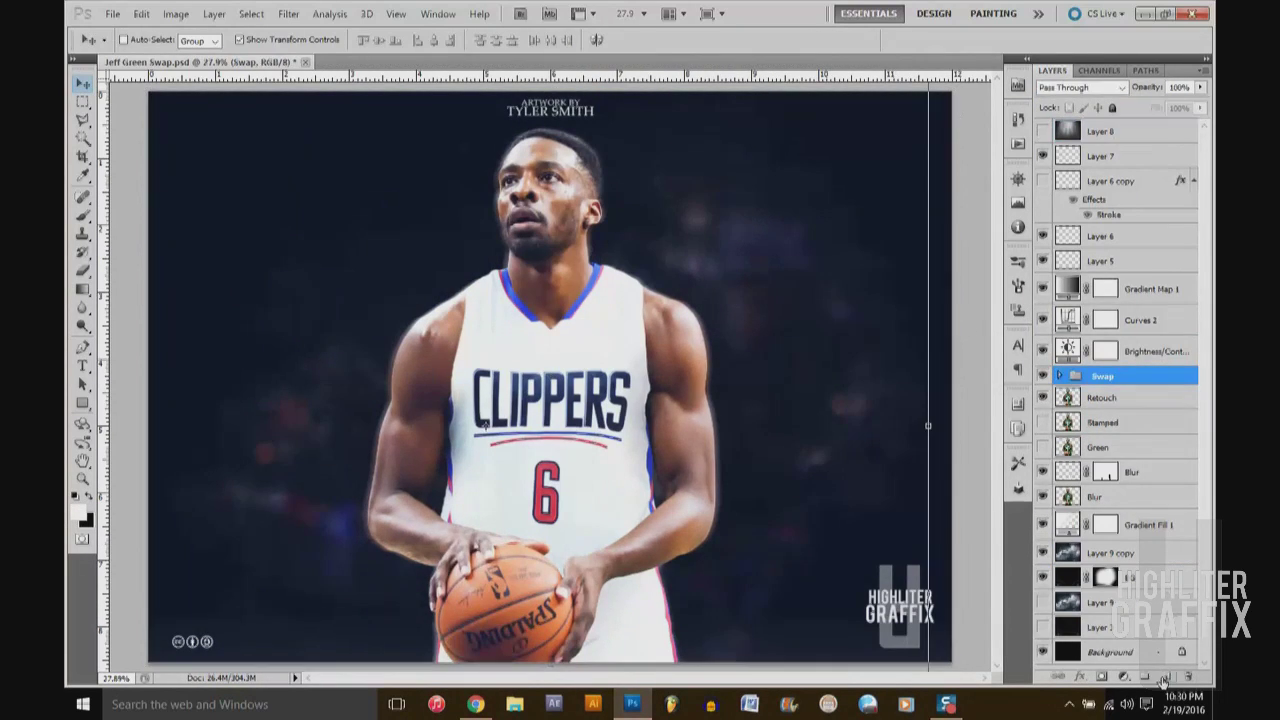
- Draw a white light ray from the upper right on a new layer and Gaussian-blur it
key(ctrl+shift+alt+n)
key(l)
click(948, 95)
click(683, 660)
click(910, 95)
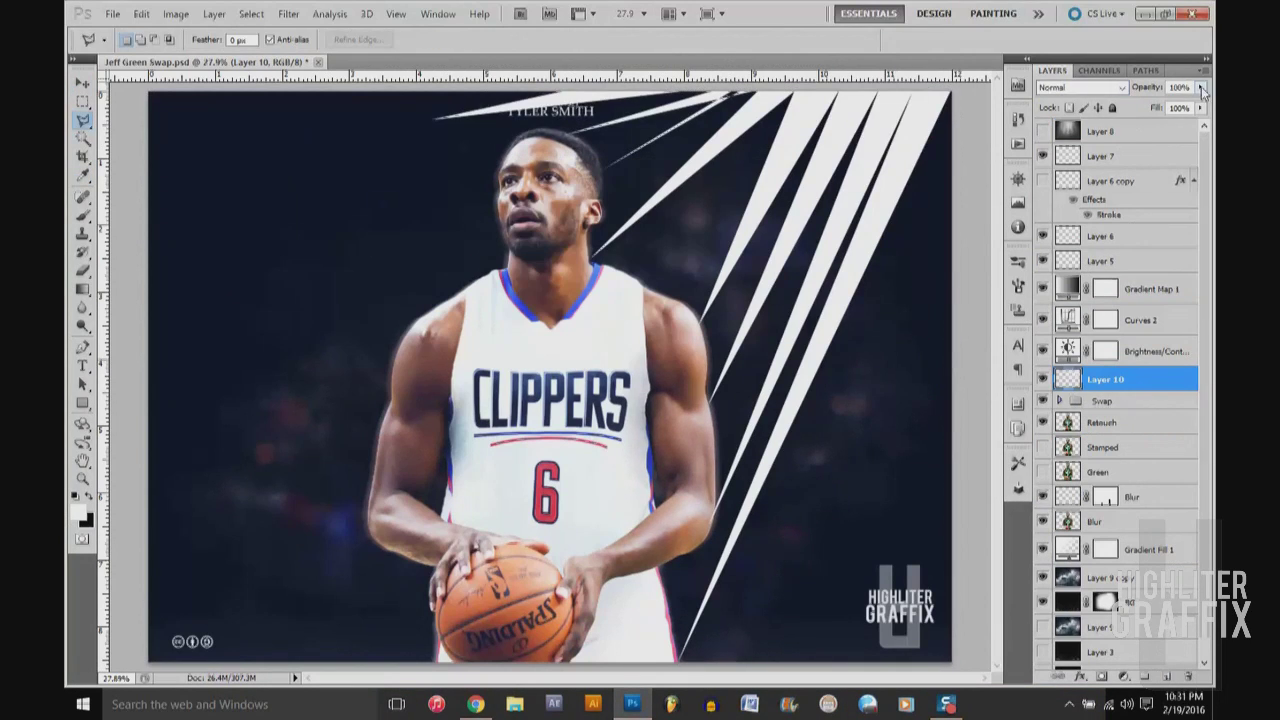
click(933, 243)
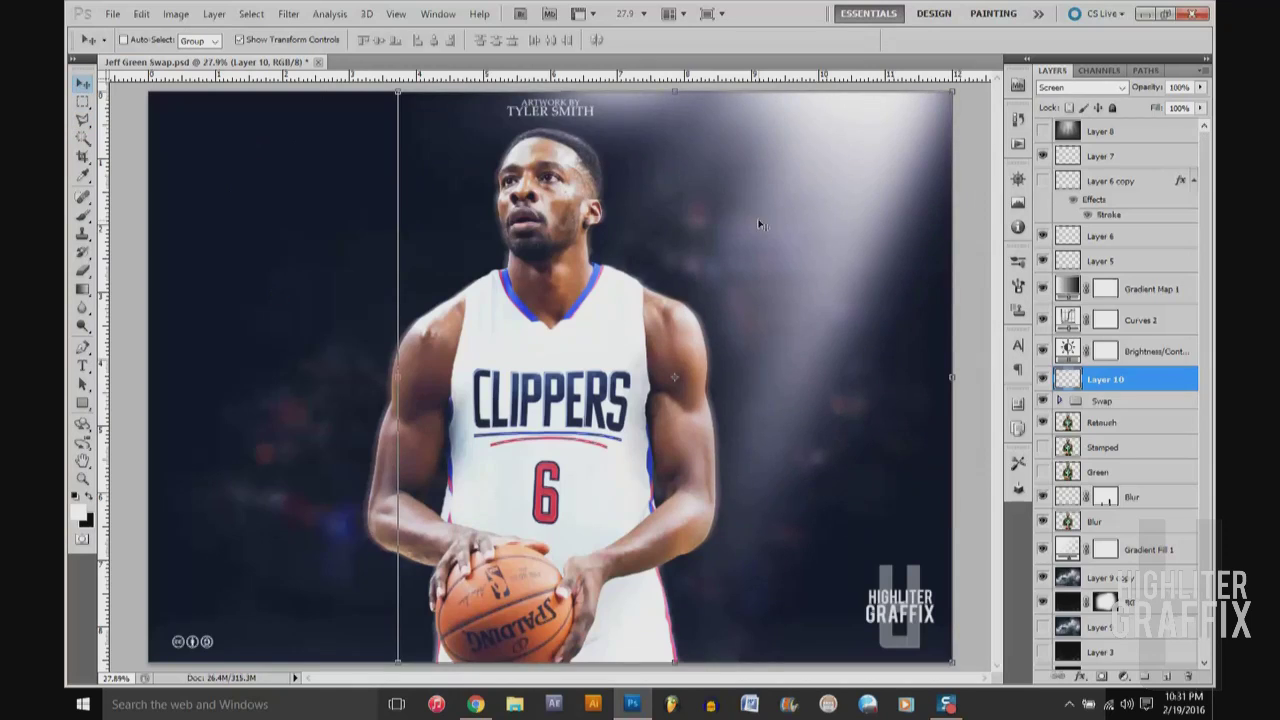
- Duplicate the light rays layer and warp the copy
key(ctrl+j)
key(ctrl+minus)
click(141, 13)
click(390, 434)
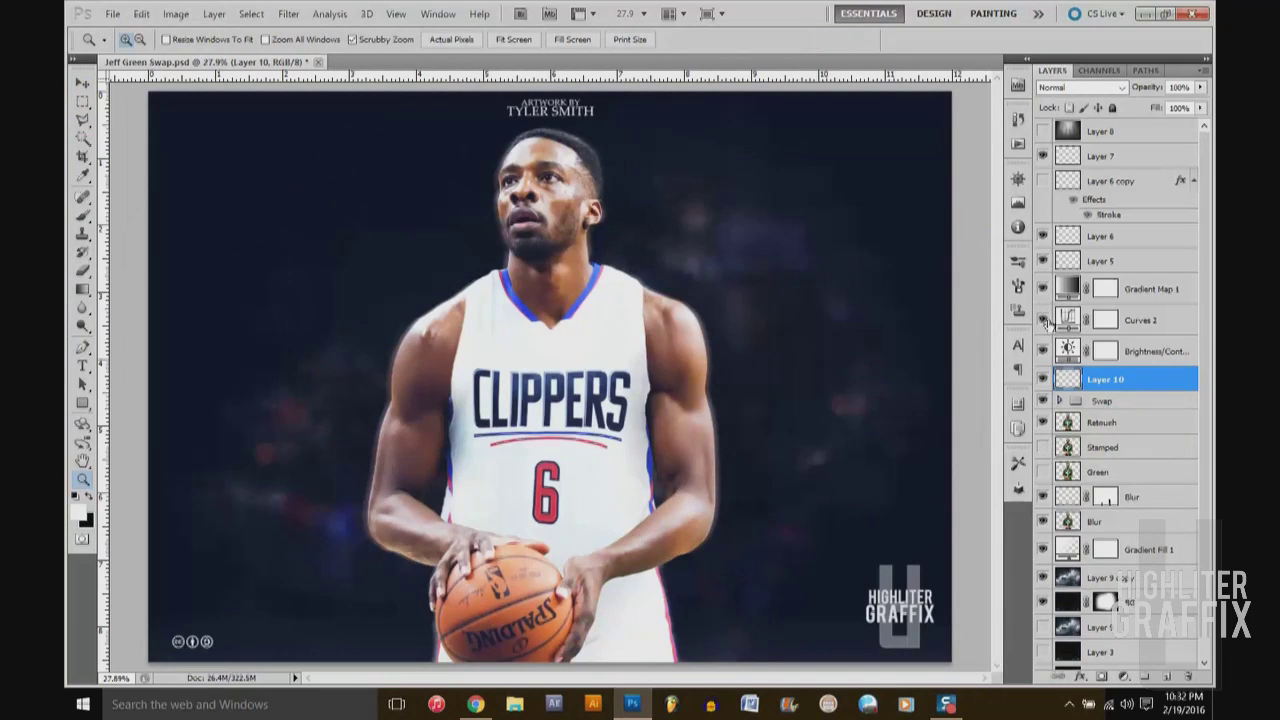
- Open Dust1.jpg from the Dust folder
click(112, 16)
click(140, 40)
double_click(200, 126)
scroll(660, 300, down, 1)
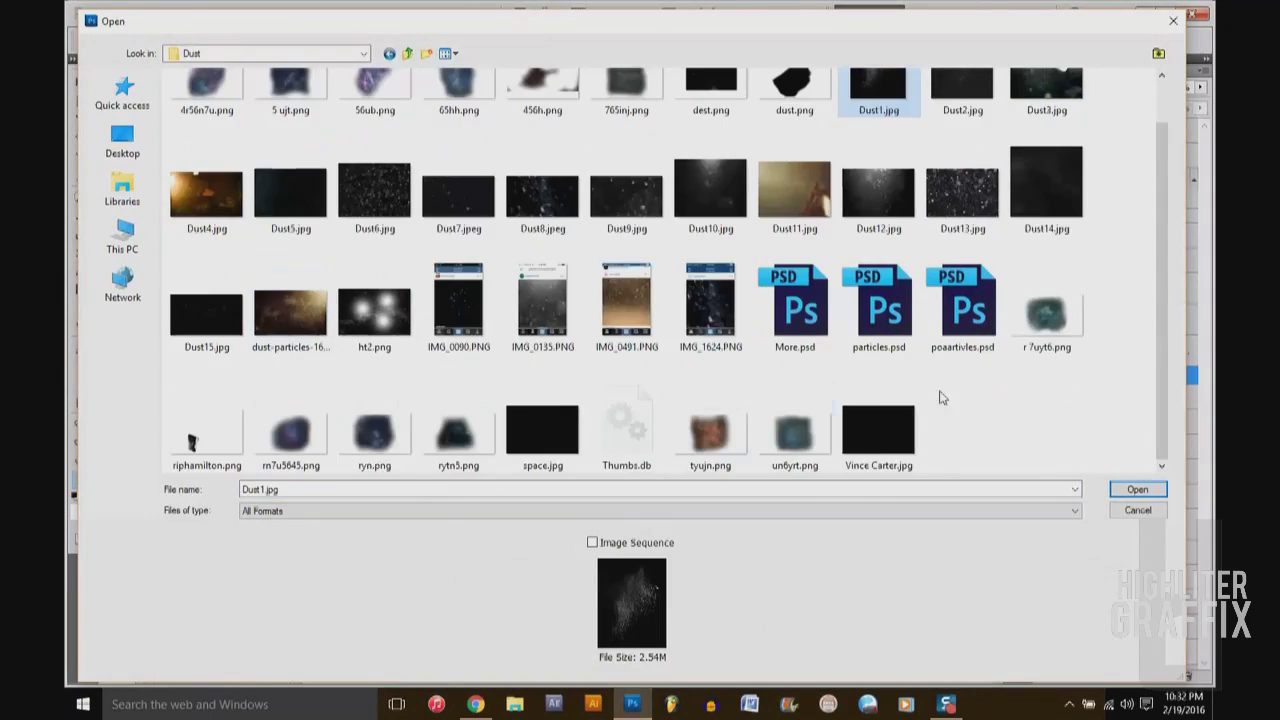
scroll(660, 300, up, 1)
ctrl+click(290, 240)
click(1130, 492)
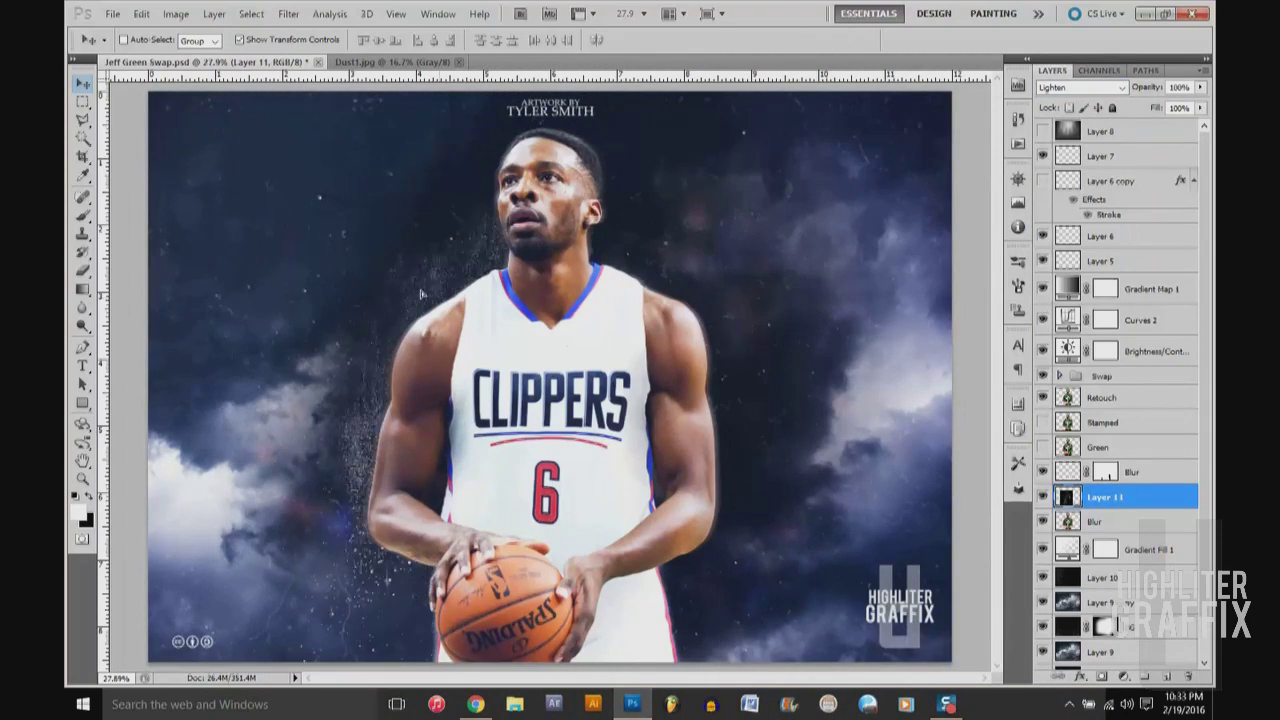
- Warp the dust toward the upper left, then duplicate it and flip the copy horizontally
click(141, 13)
click(380, 434)
drag(340, 300, 310, 253)
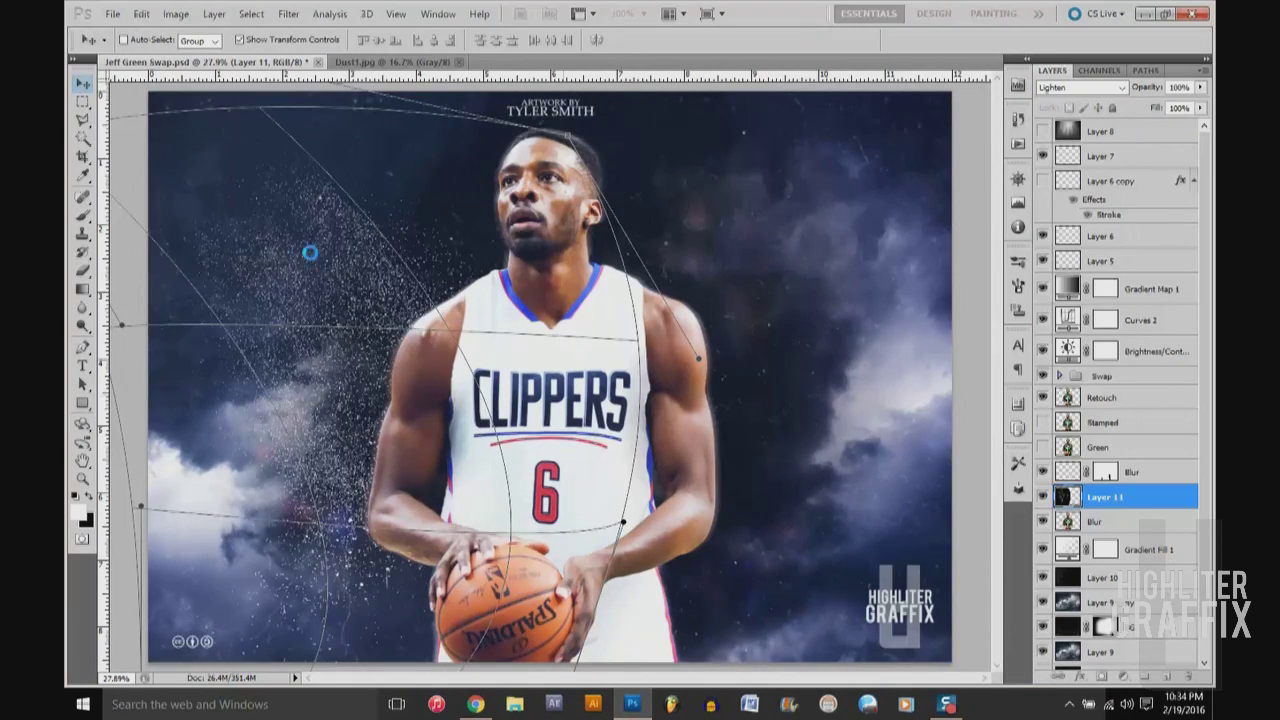
key(Return)
key(ctrl+j)
click(141, 13)
click(471, 571)
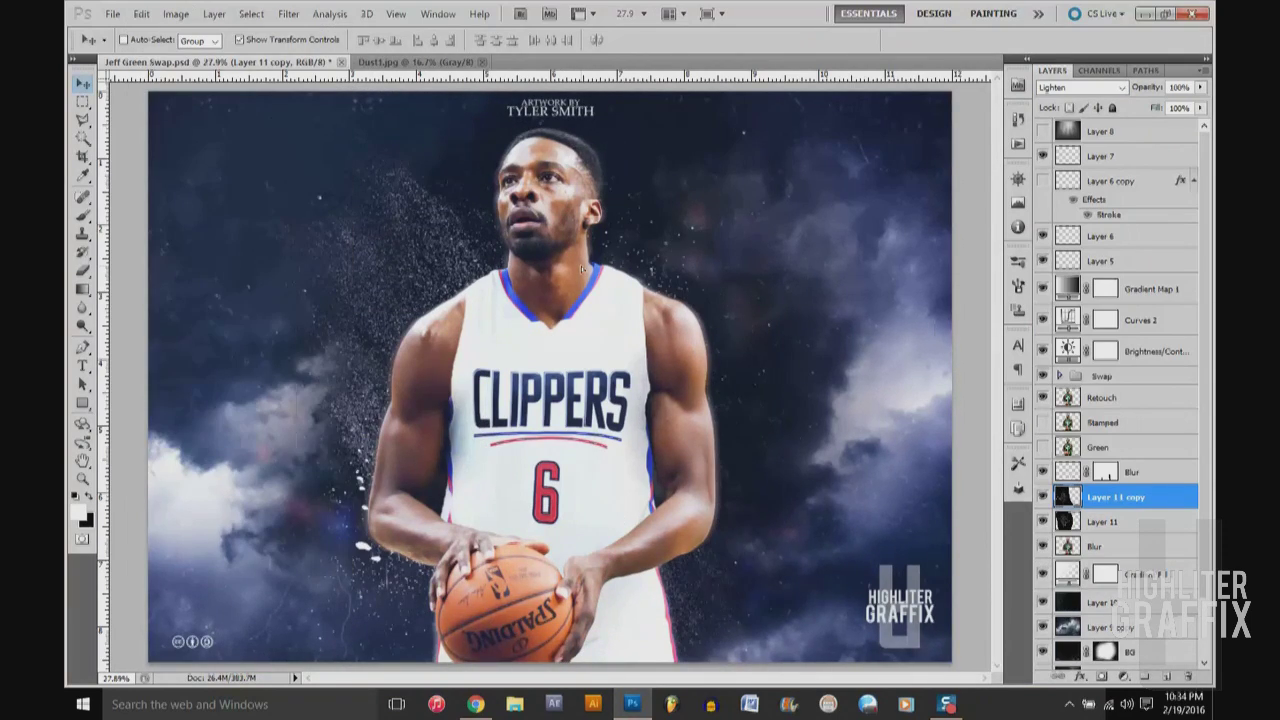
- Mask out the dust copy where it covers the player
key(b)
click(84, 84)
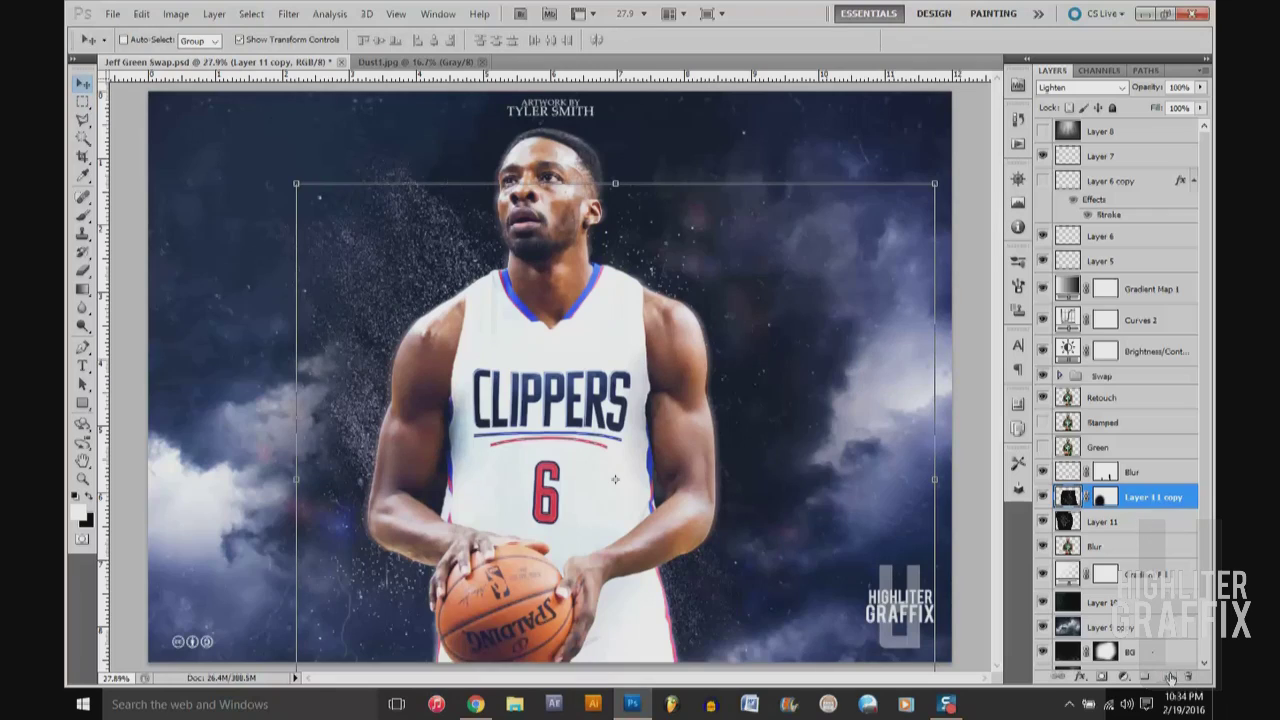
key(ctrl+shift+alt+n)
key(b)
click(146, 40)
click(600, 283)
key(v)
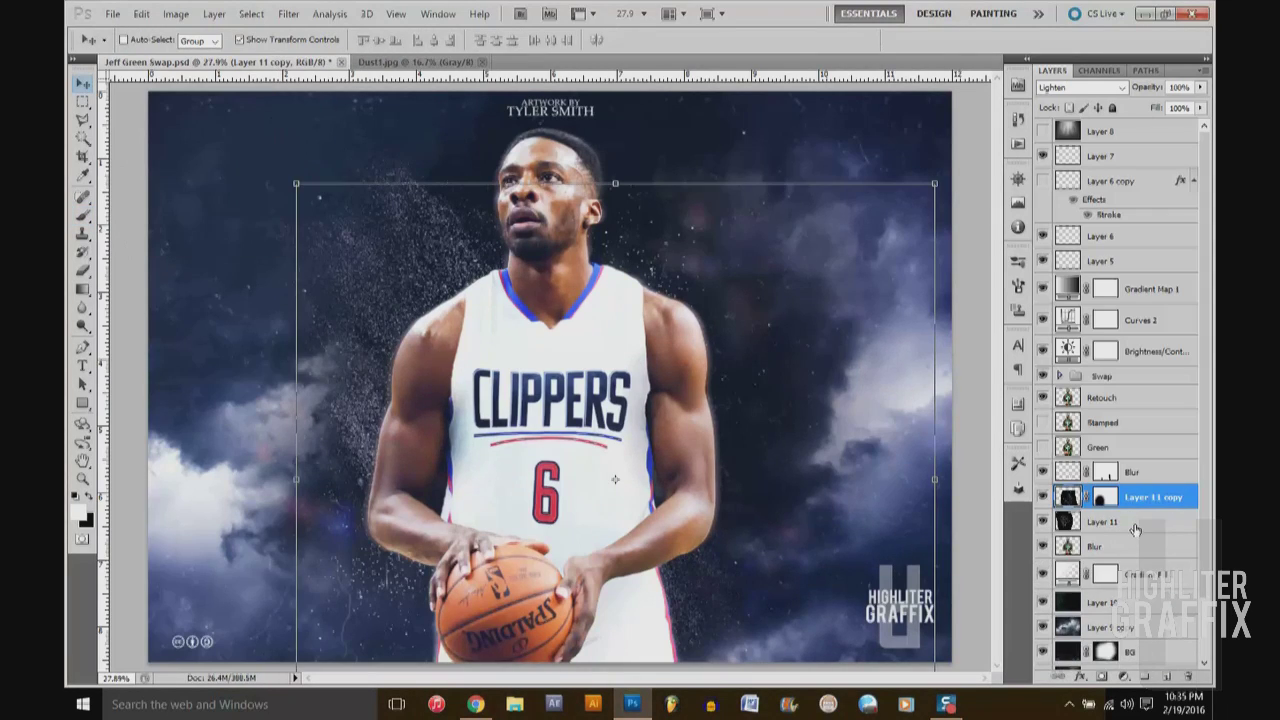
- Add another dust copy in Screen mode and warp its upper left inward
key(ctrl+j)
key(shift+alt+s)
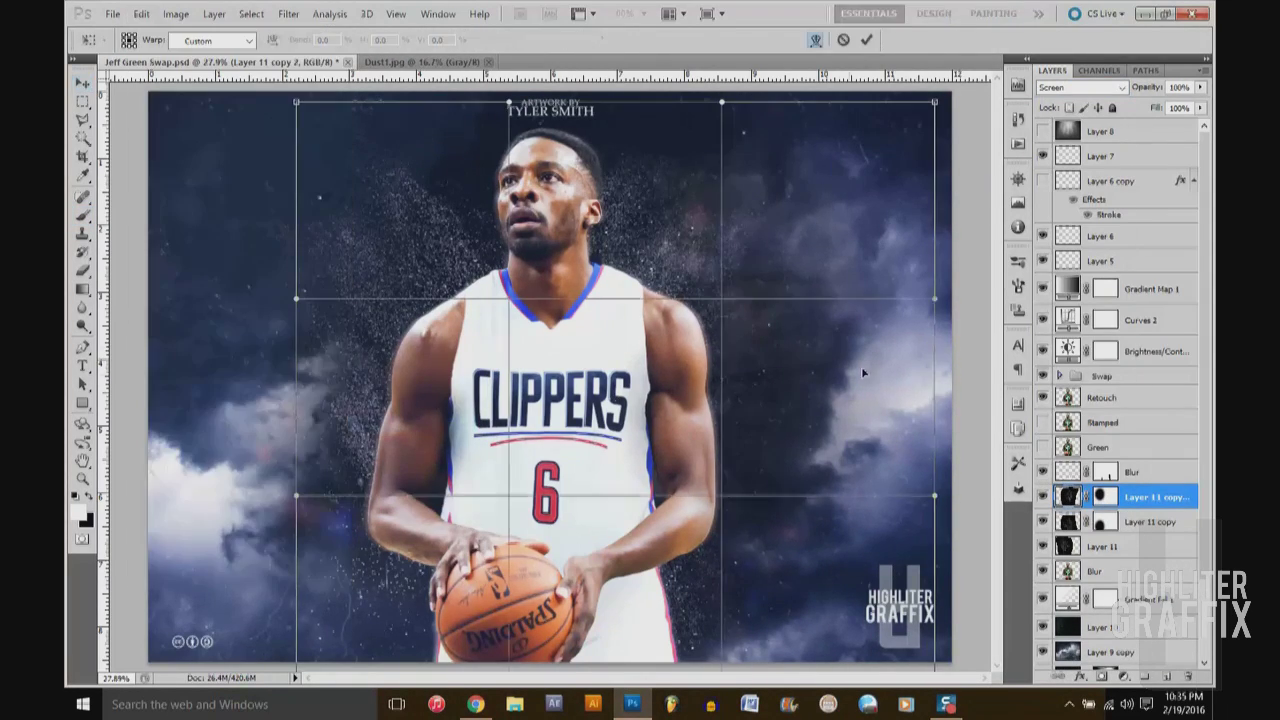
drag(296, 102, 509, 102)
key(Return)
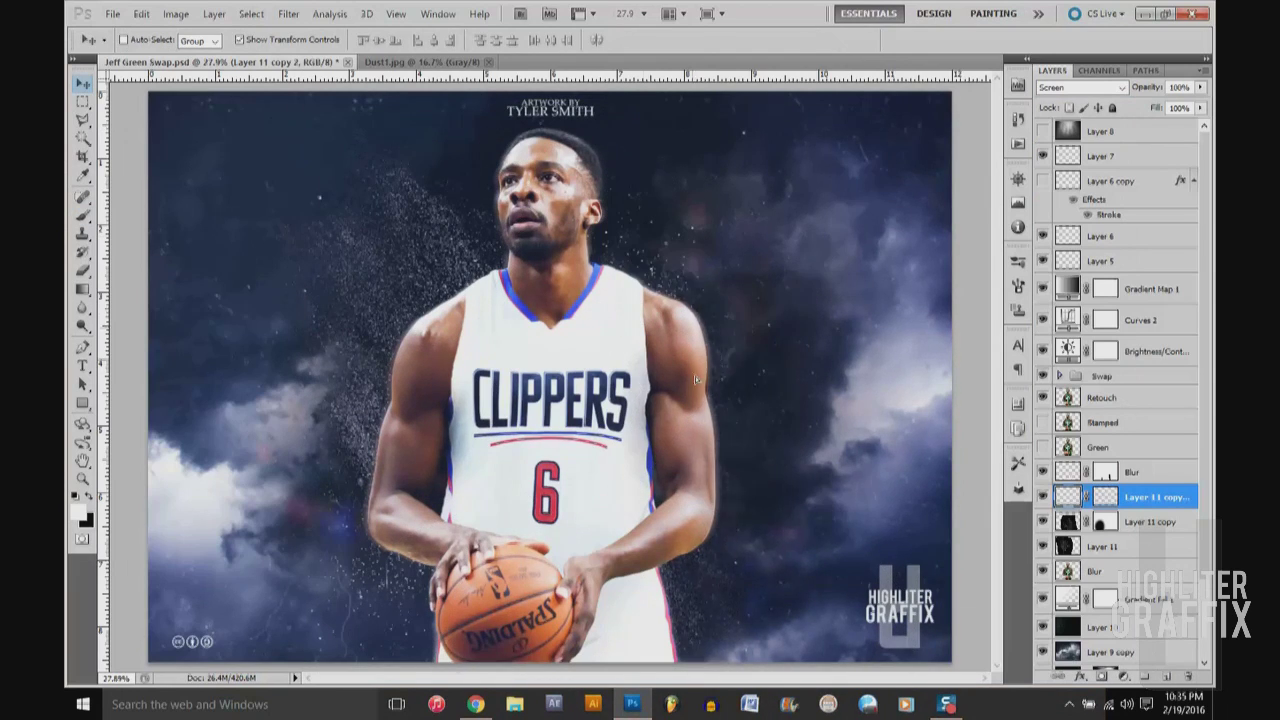
- Make a Lighten dust copy and reshape it over the right side with Free Transform
key(ctrl+j)
key(shift+alt+l)
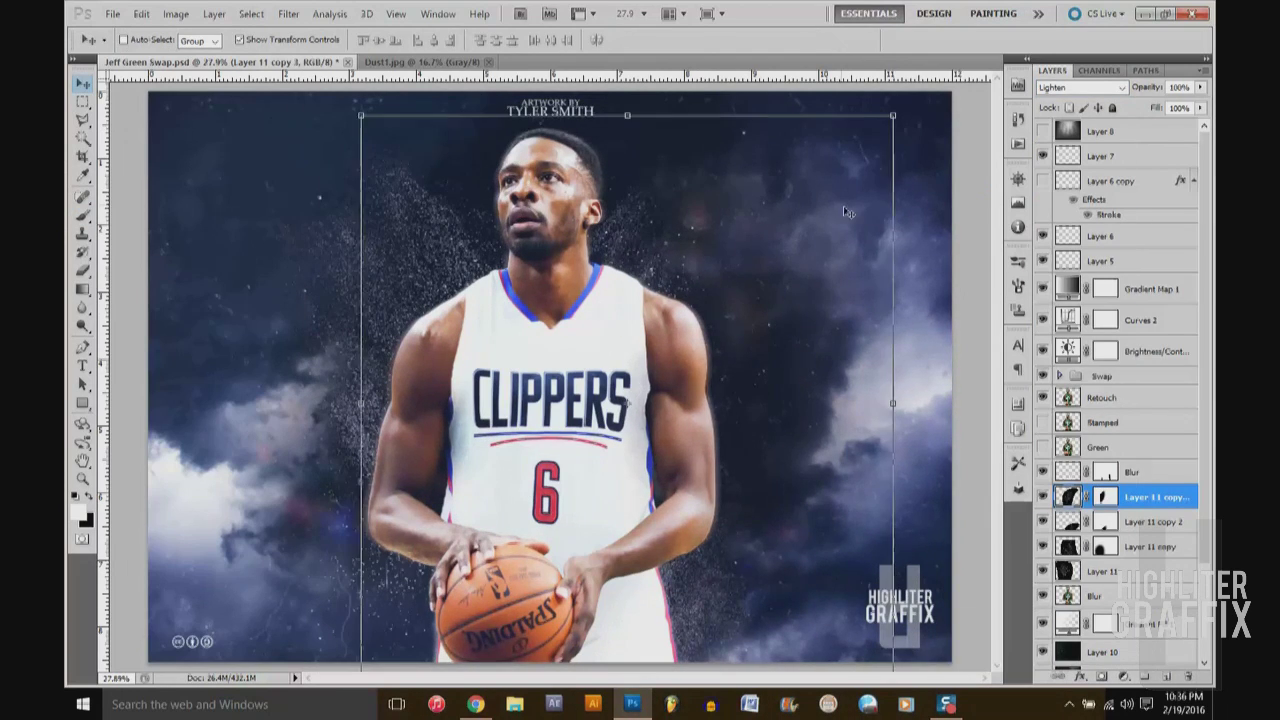
key(ctrl+j)
key(ctrl+t)
drag(882, 273, 732, 292)
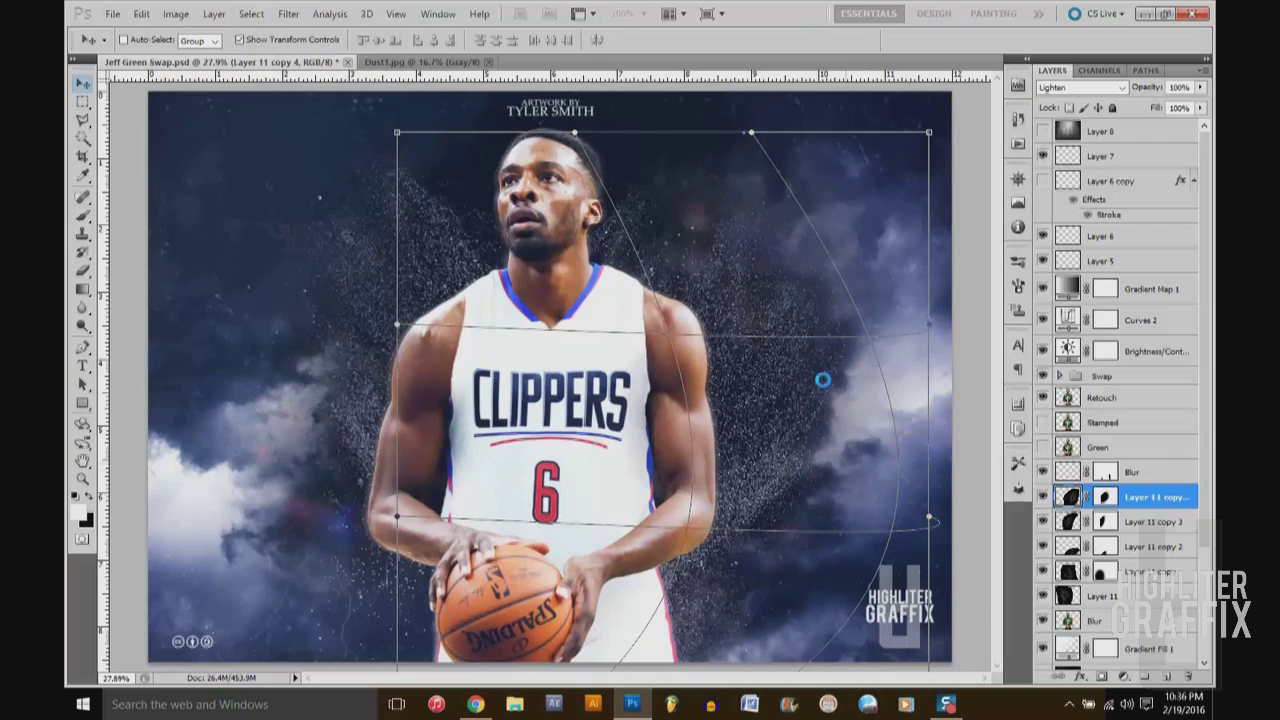
key(Return)
- Set white as the paint colour, add a new empty layer, and start opening smoke images
key(ctrl+t)
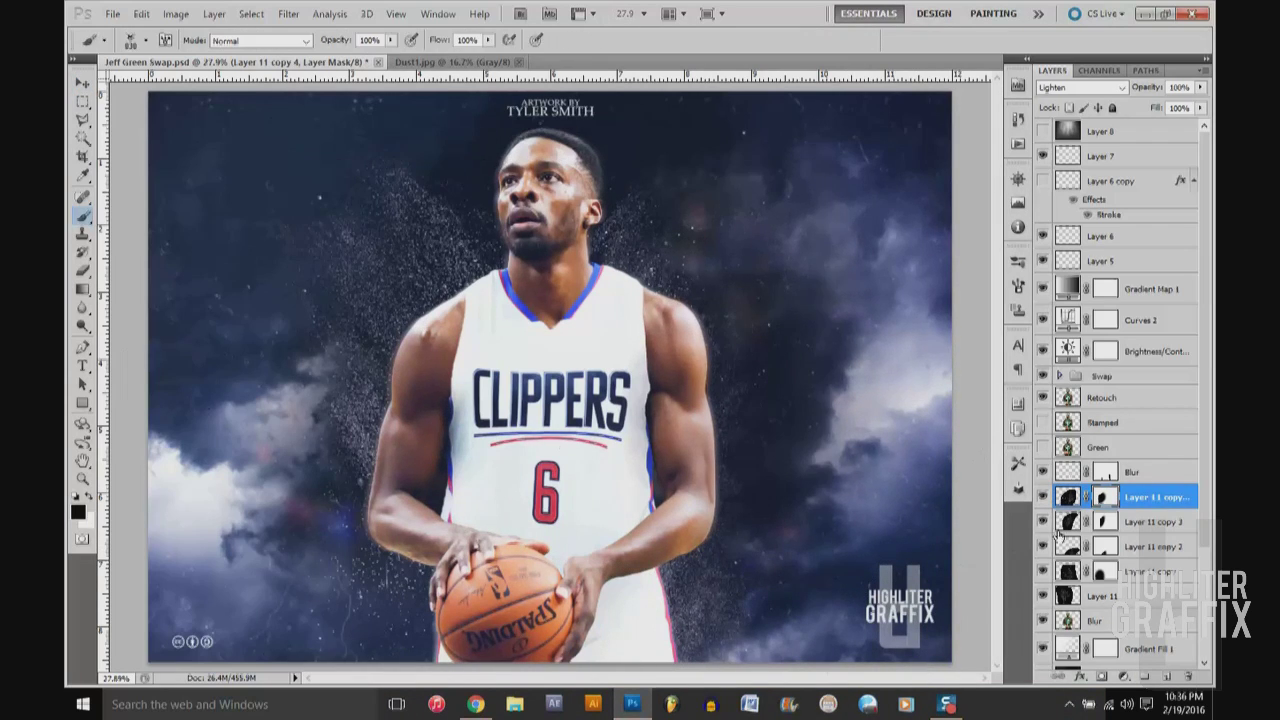
click(78, 512)
key(Return)
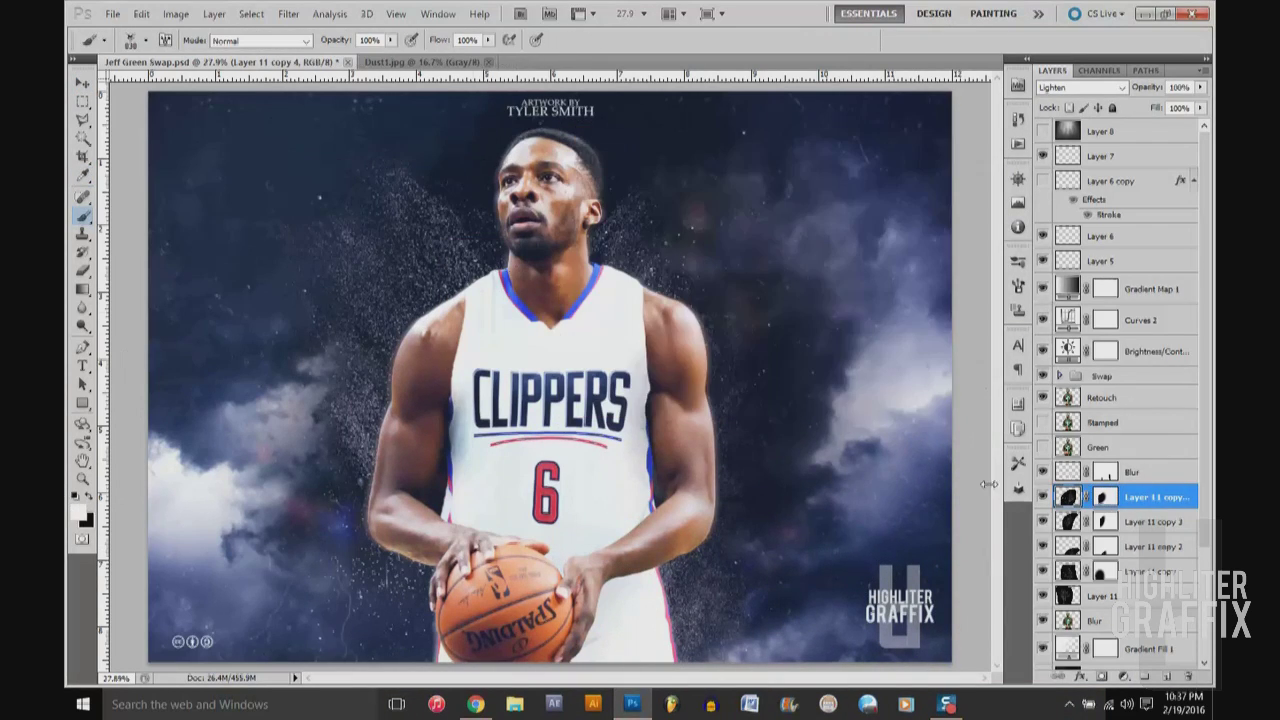
key(ctrl+shift+alt+n)
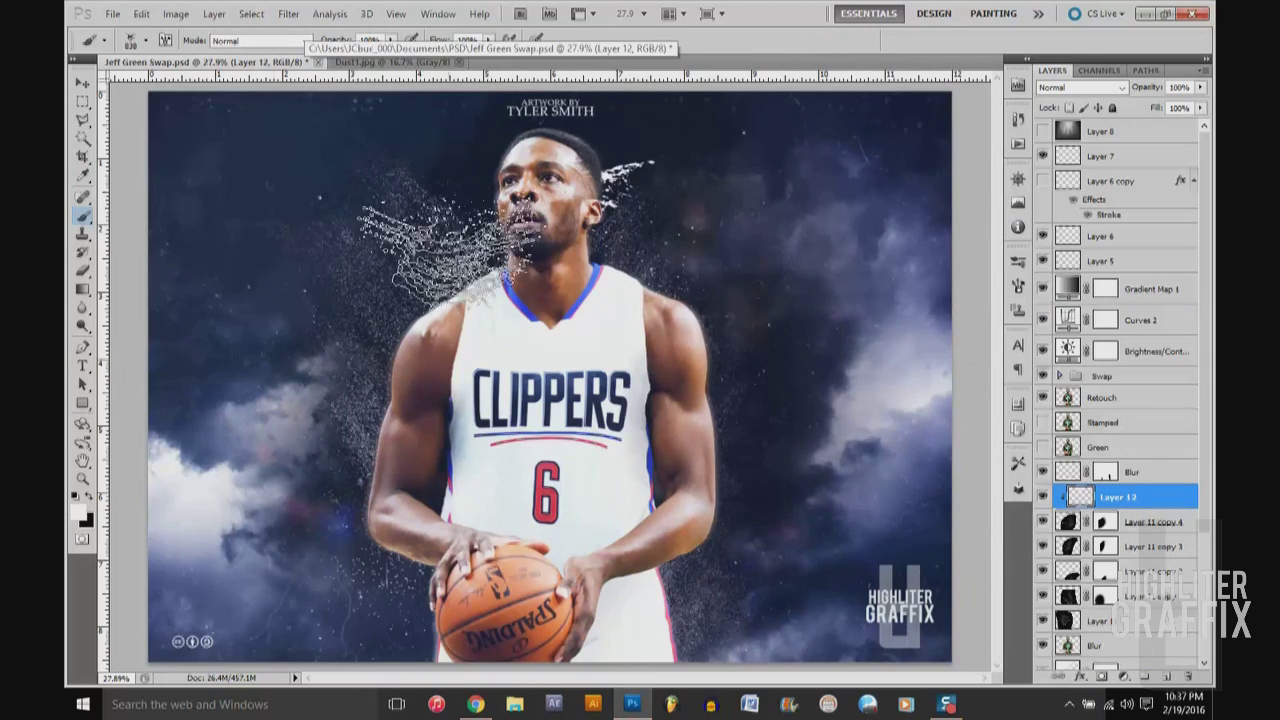
key(v)
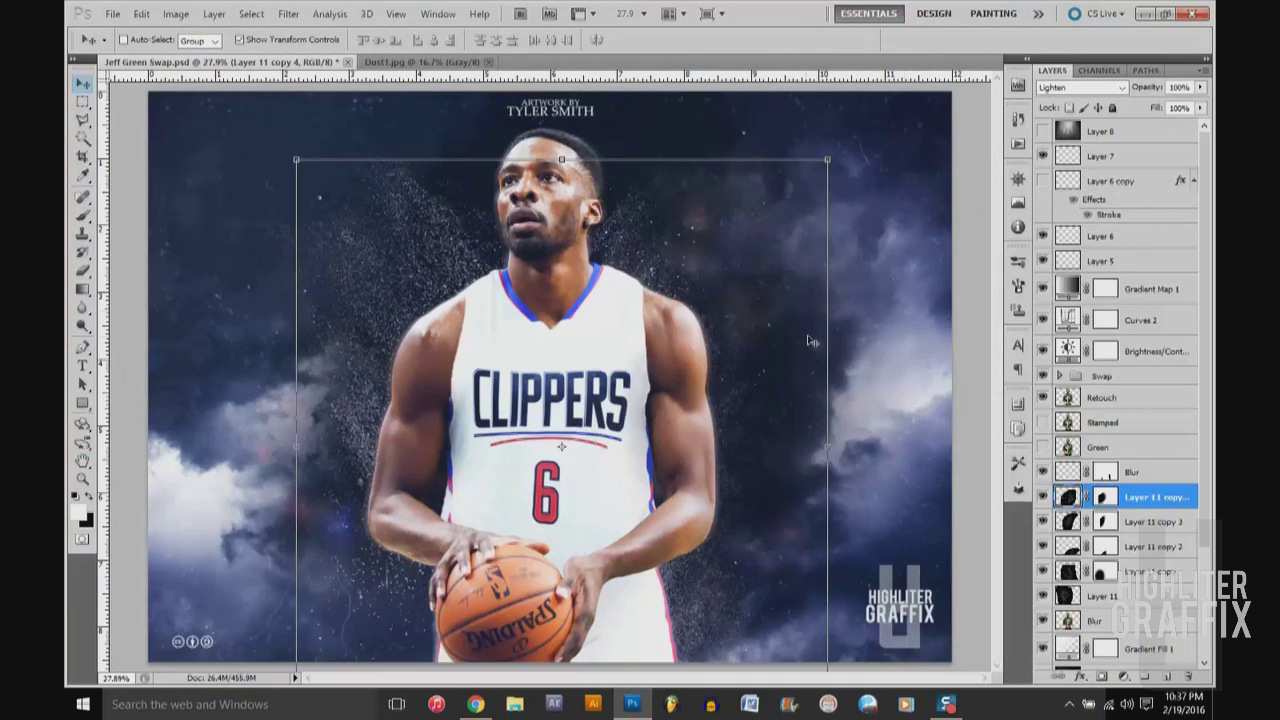
key(ctrl+o)
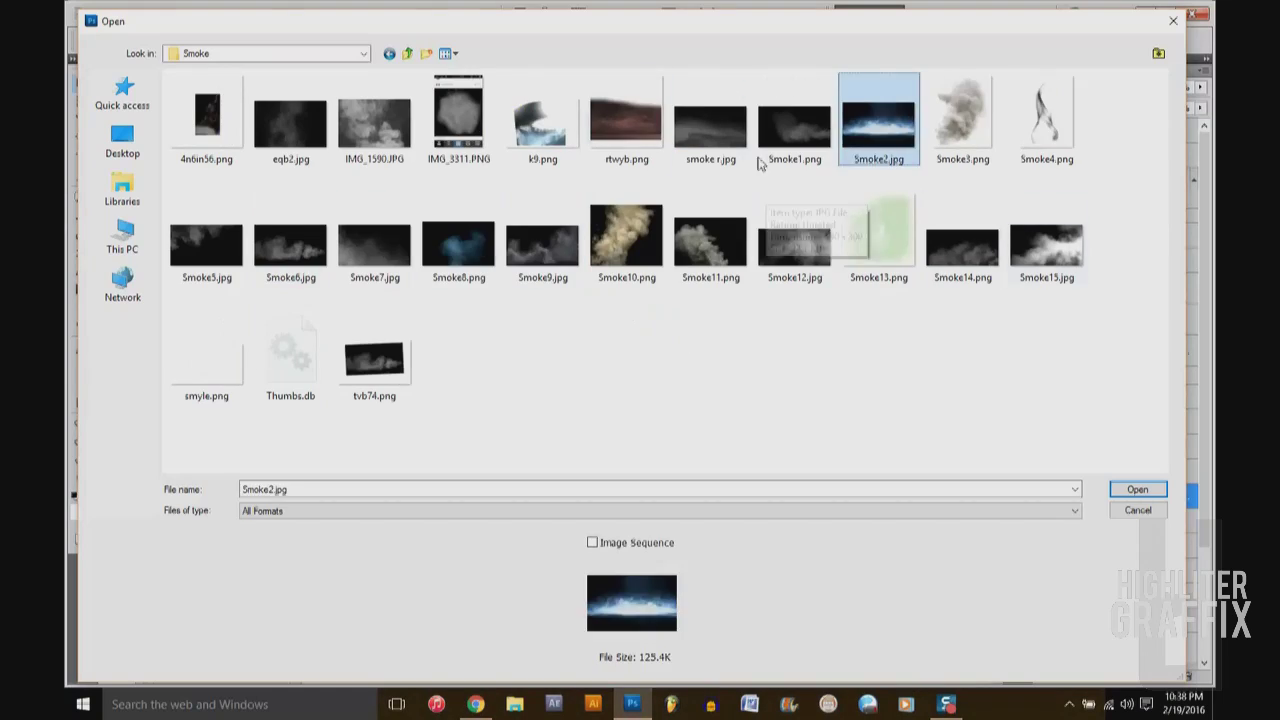
- Place smoke images from the Smoke folder, including Smoke7, into the poster and lower the first
double_click(880, 128)
drag(375, 187, 731, 538)
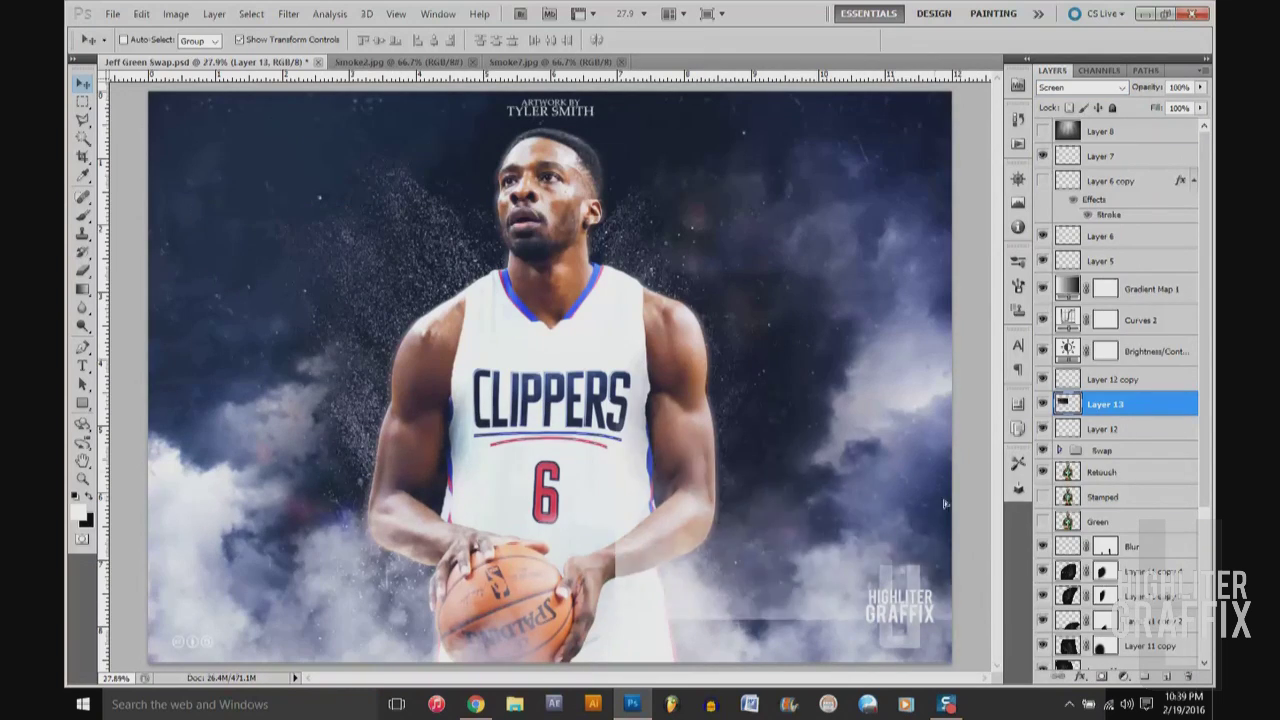
drag(1105, 404, 1140, 553)
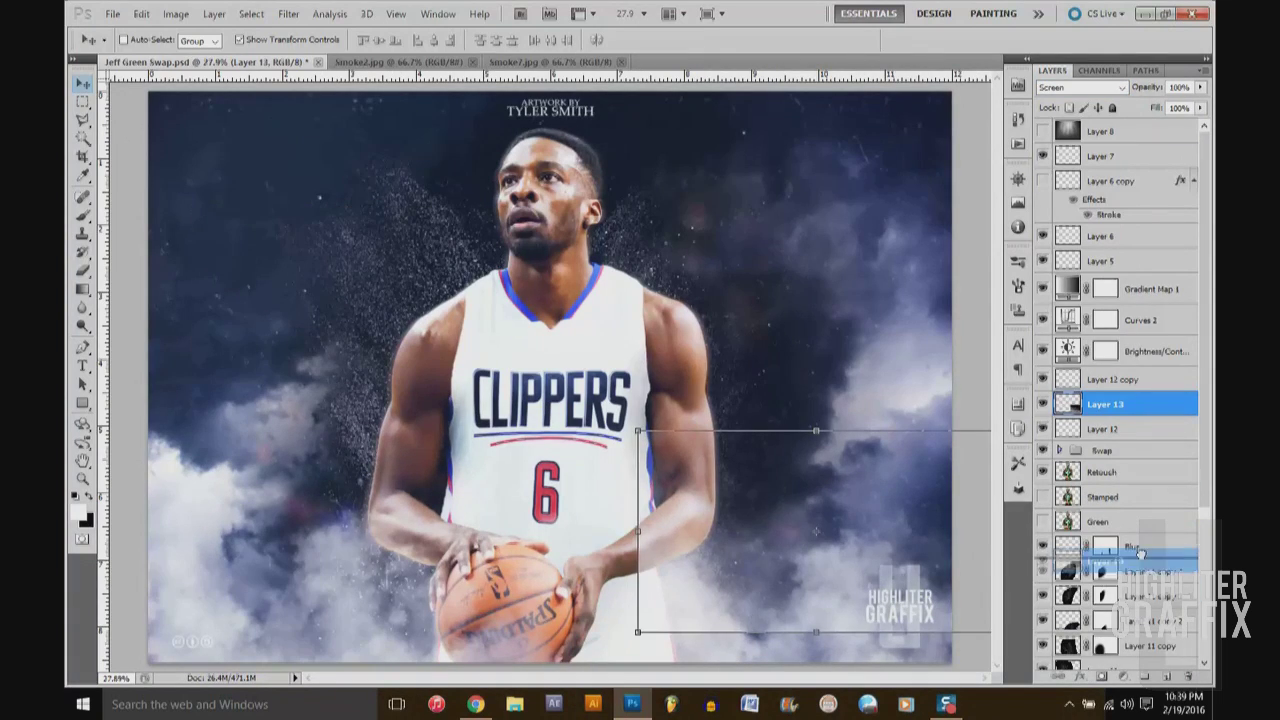
key(b)
click(553, 62)
drag(550, 380, 400, 470)
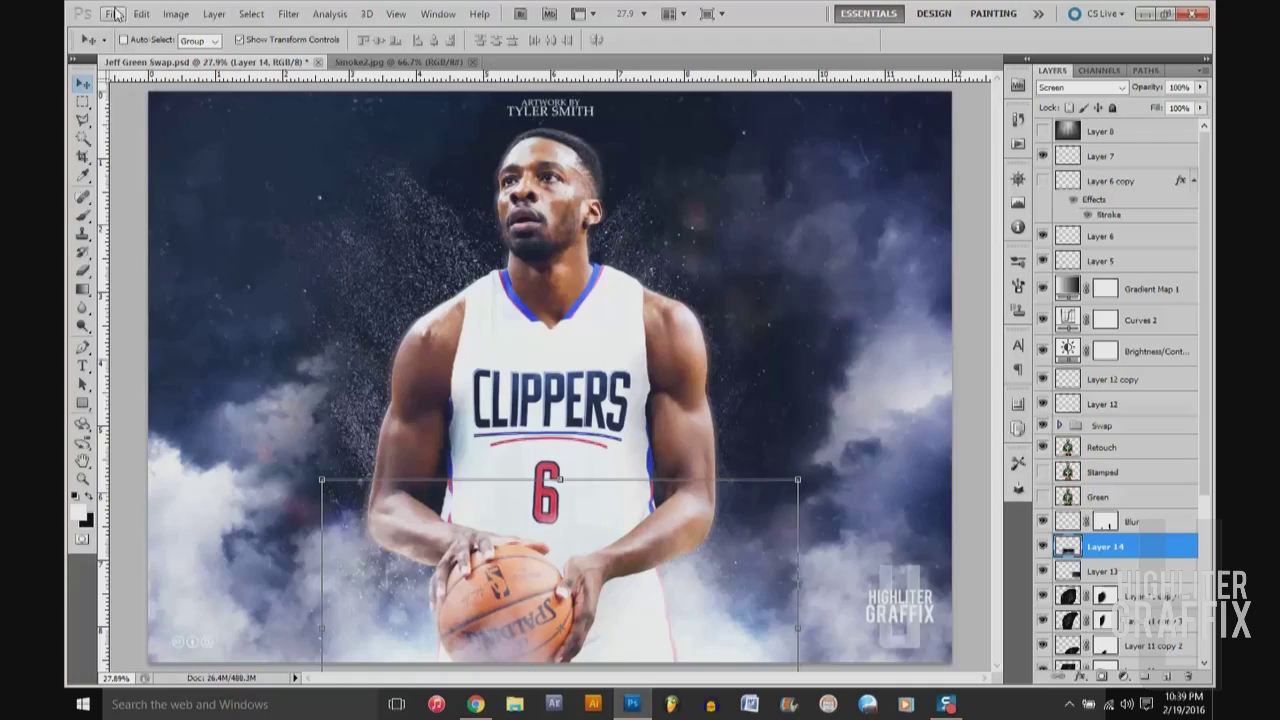
- Add Smoke3 in Screen mode, move Layer 15 down, and duplicate it left of the player
click(115, 14)
mouse_move(640, 360)
mouse_down()
mouse_move(730, 515)
mouse_move(640, 450)
mouse_up()
click(1080, 87)
click(1080, 150)
drag(1105, 428, 1123, 596)
key(ctrl+j)
drag(676, 445, 408, 486)
click(141, 14)
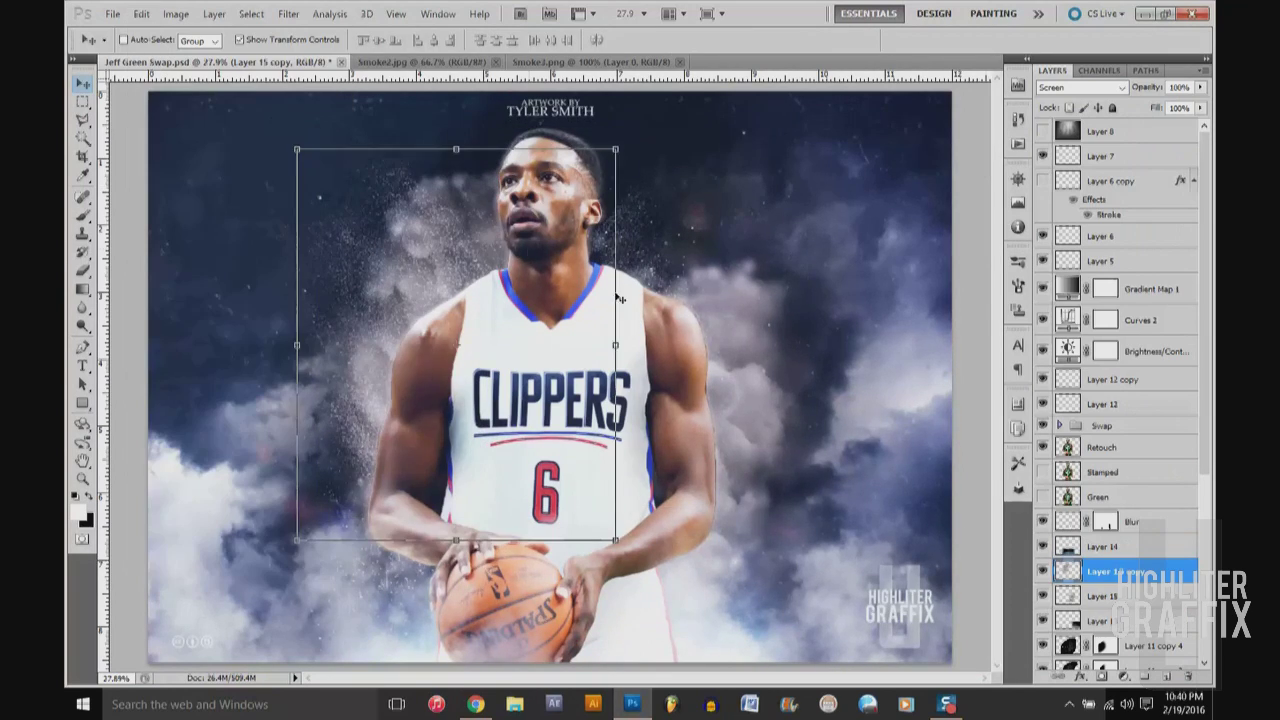
click(1102, 447)
- Zoom in to actual pixels on the armpit between the player's arm and jersey
key(z)
click(630, 330)
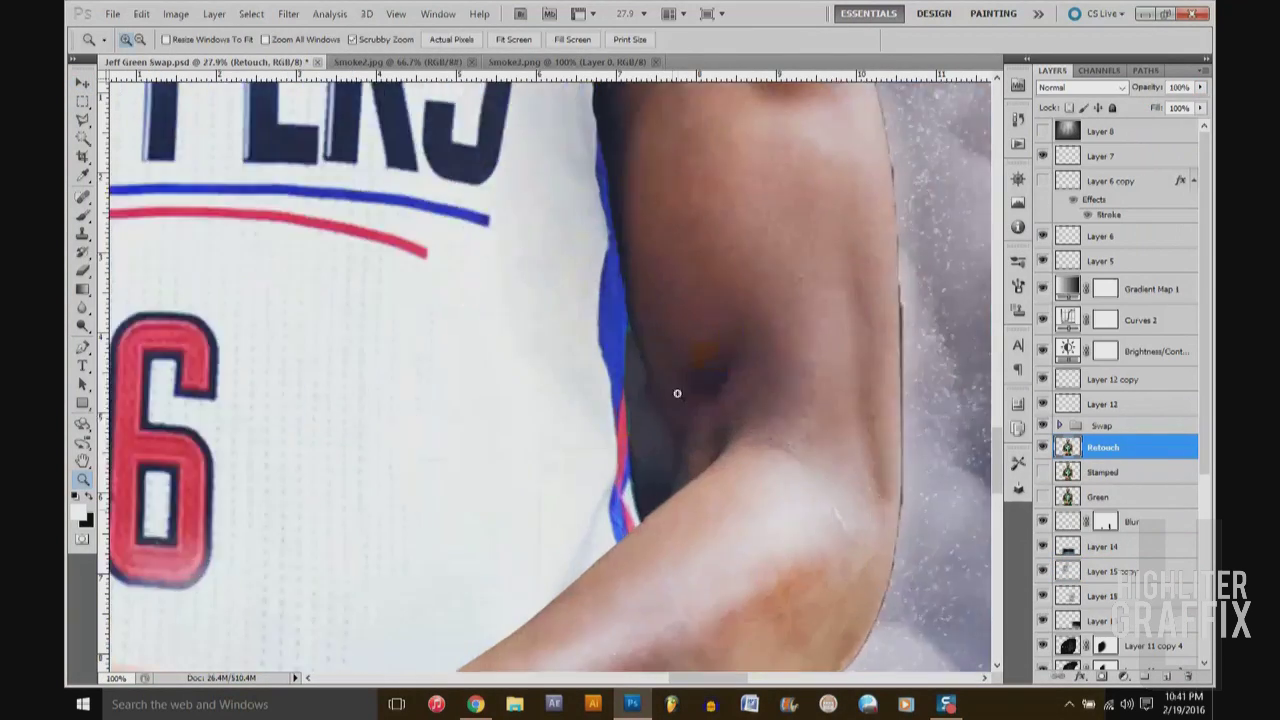
click(677, 393)
click(83, 119)
right_click(620, 322)
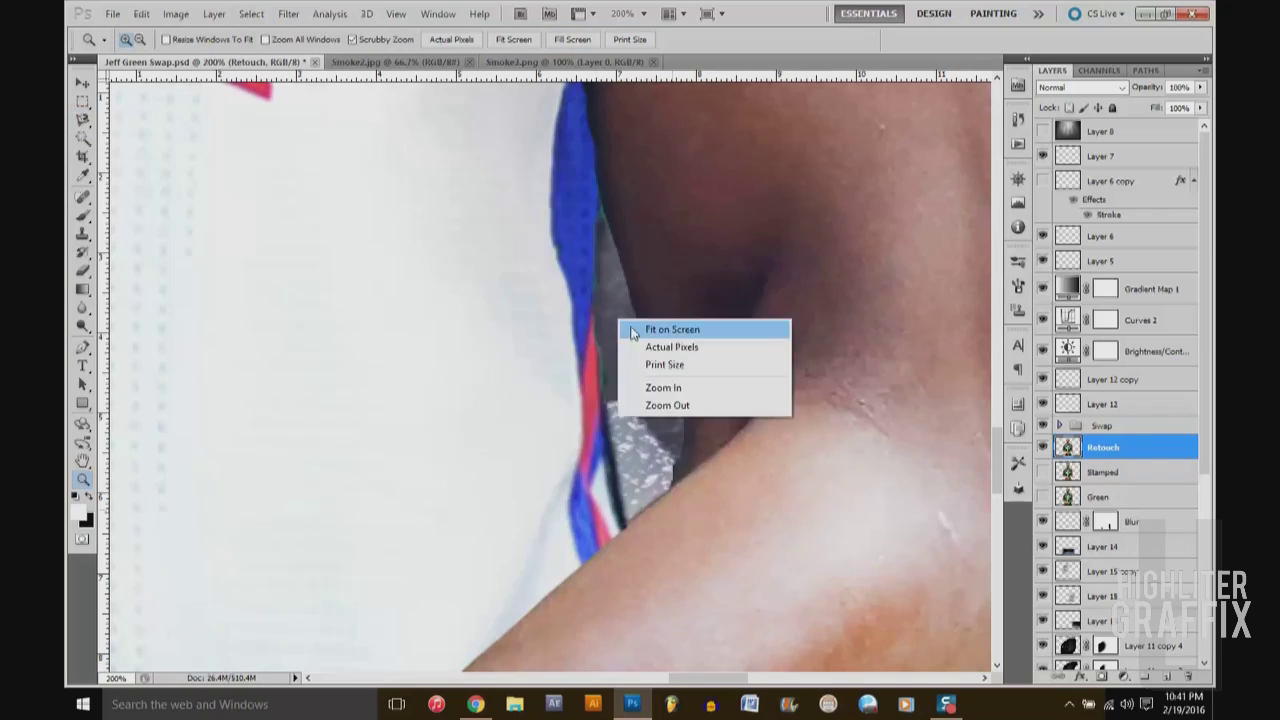
click(665, 346)
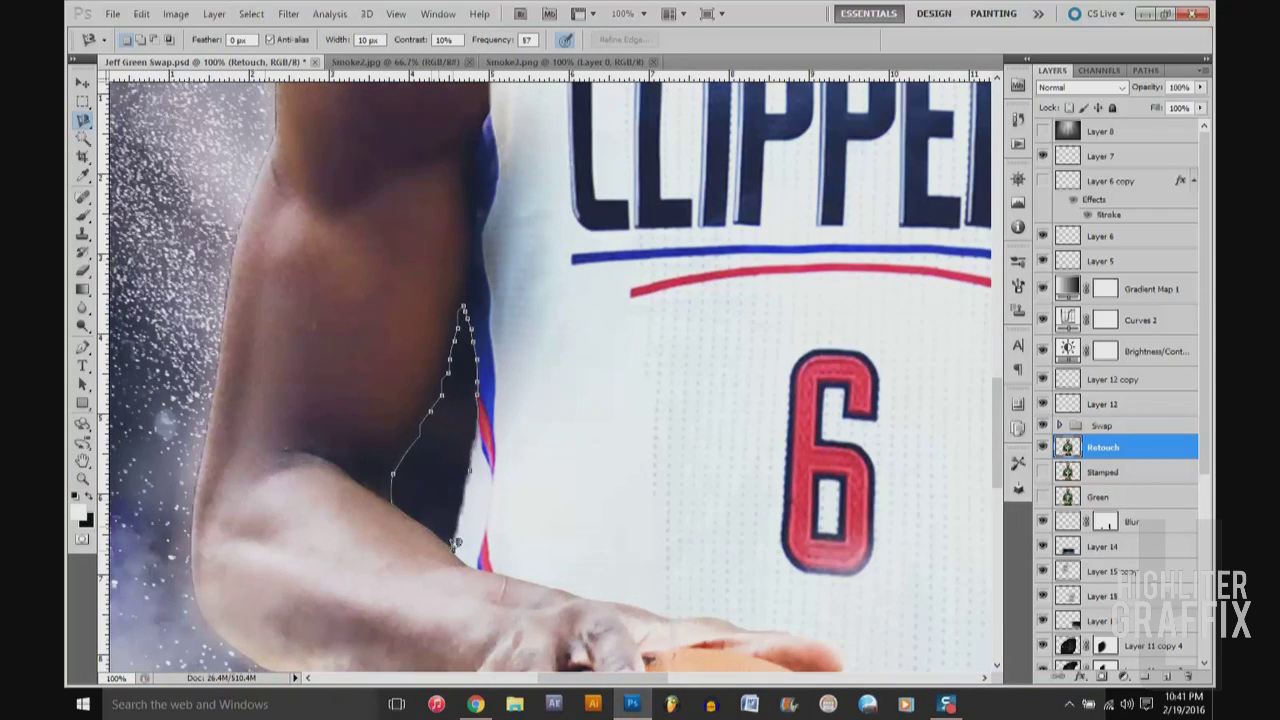
- Clean the armpit gap with a Polygonal Lasso selection and launch Topaz Adjust 5
key(l)
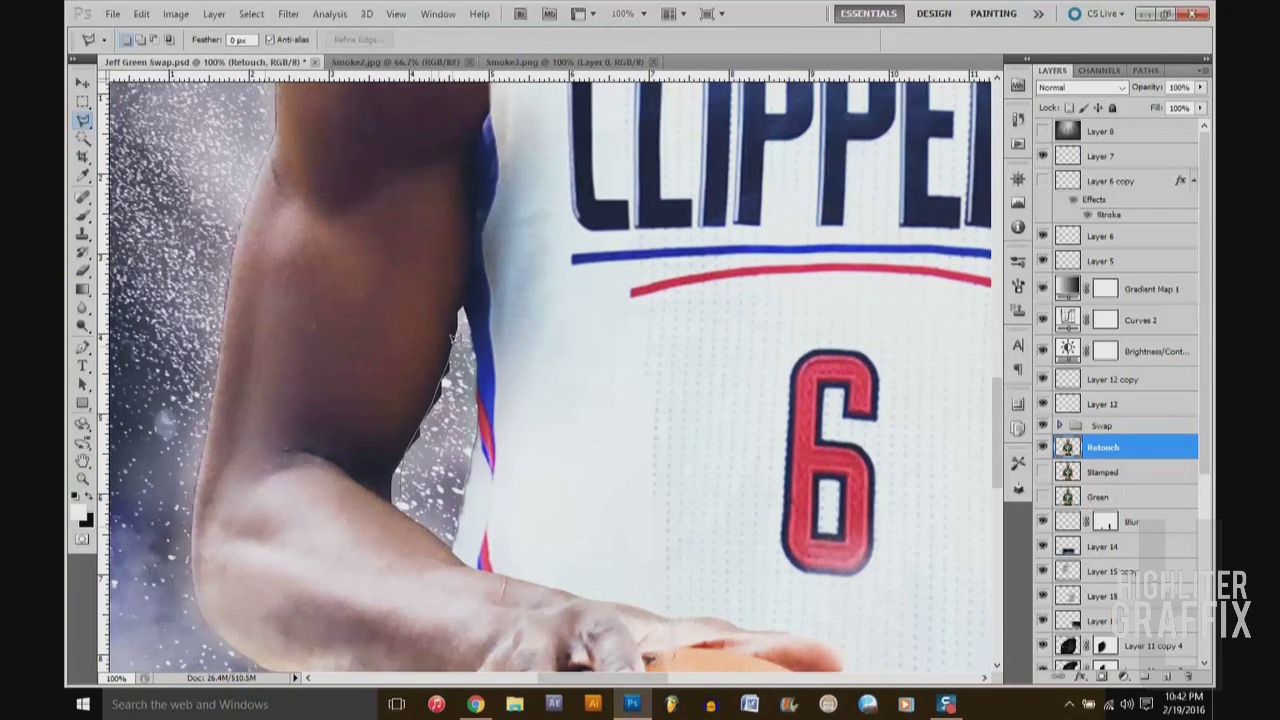
click(443, 458)
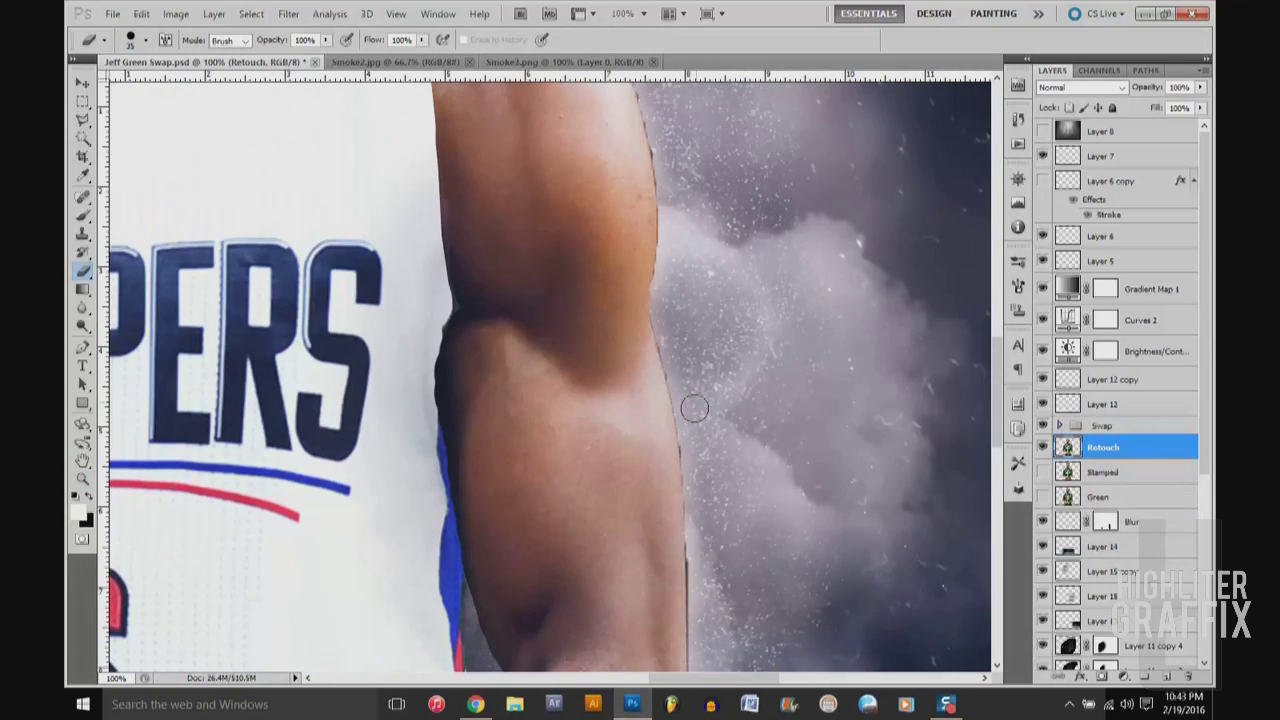
scroll(695, 408, down, 3)
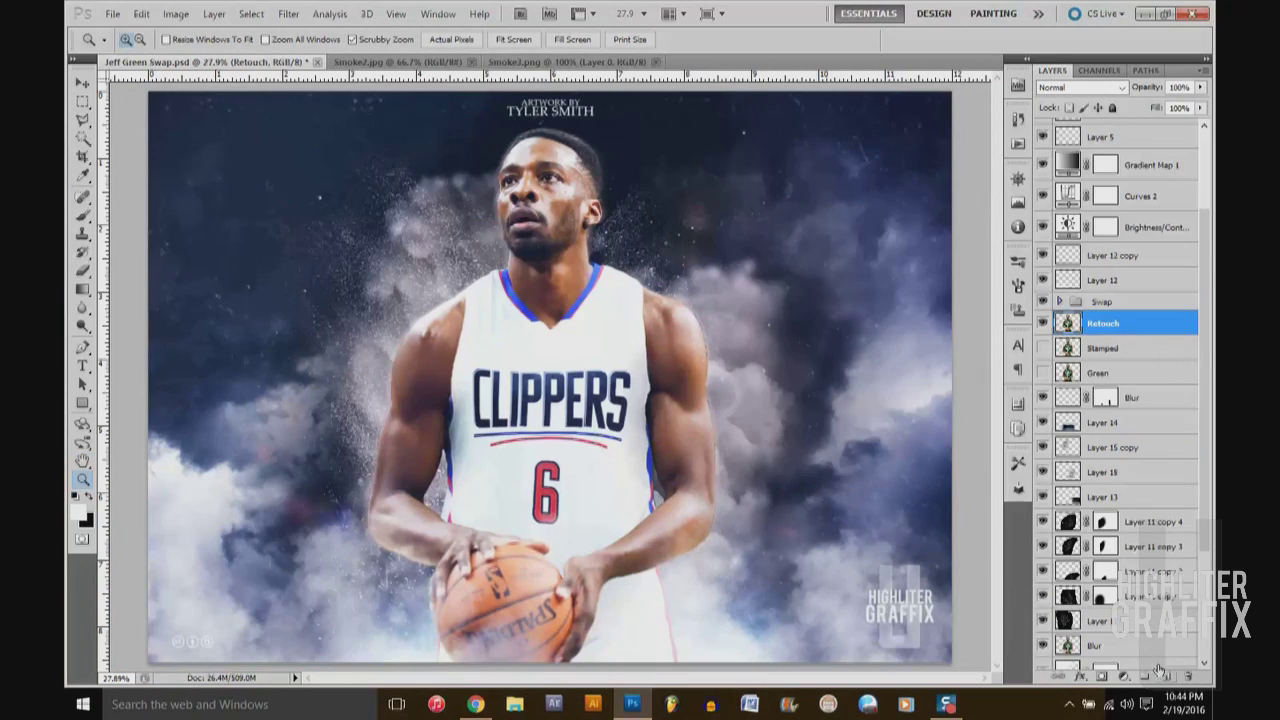
click(510, 381)
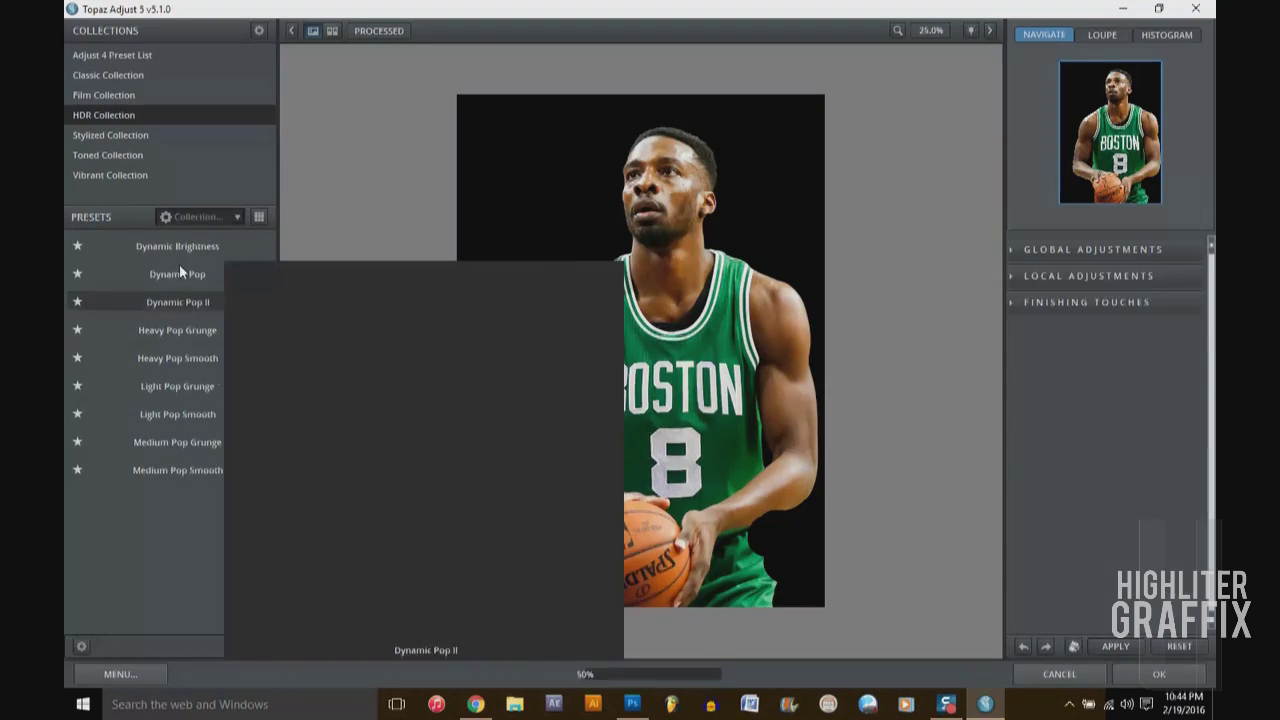
- Apply Topaz Adjust and duplicate Full Jersey together with its Exposure layer
click(1159, 674)
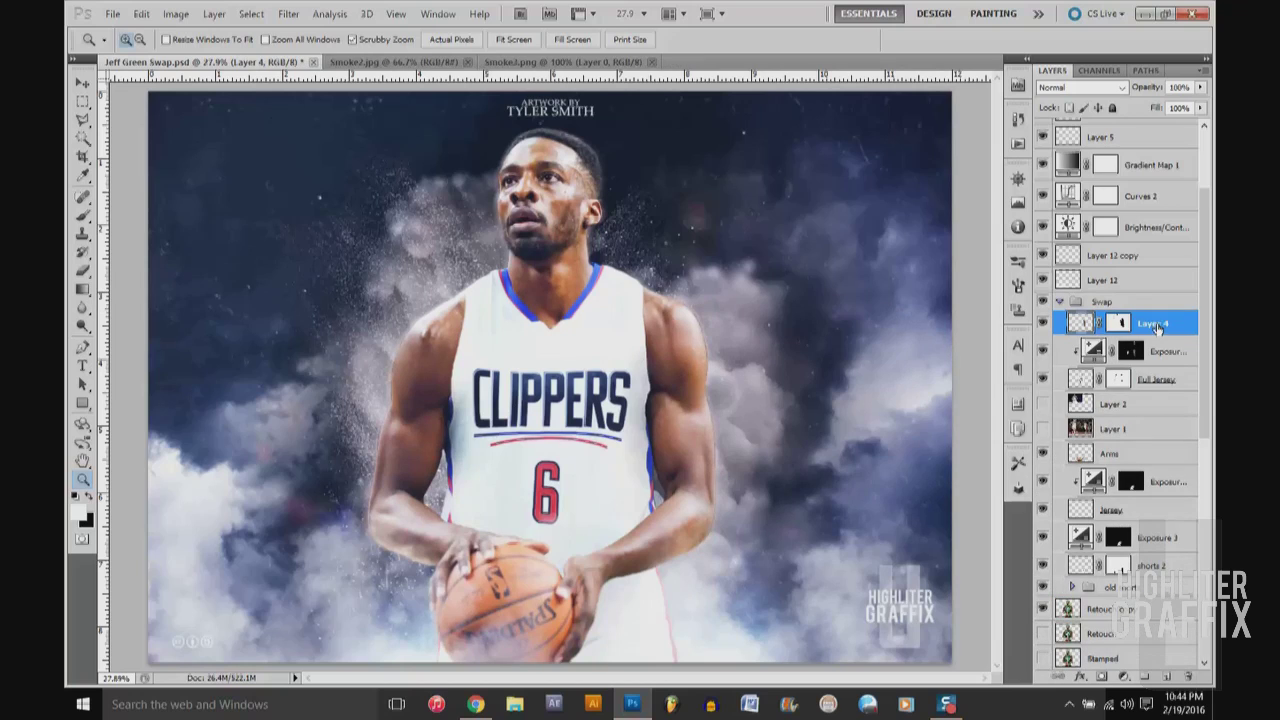
click(1160, 380)
click(1113, 510)
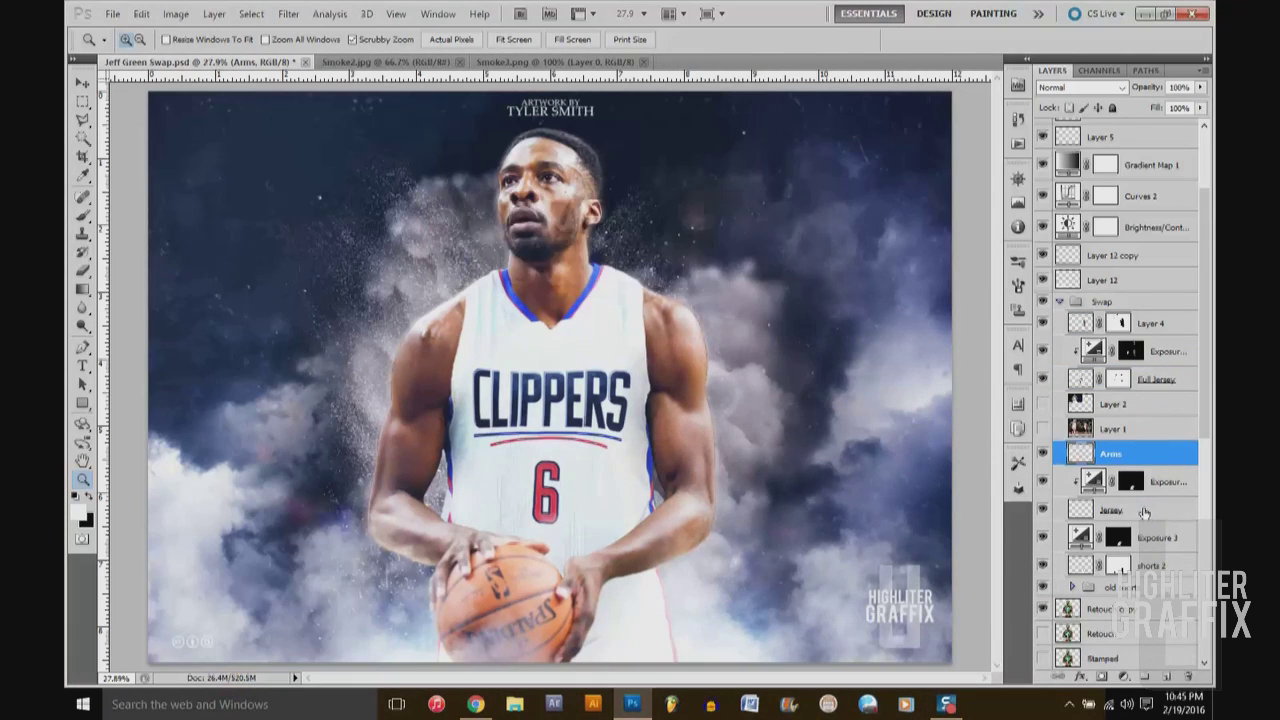
click(1133, 380)
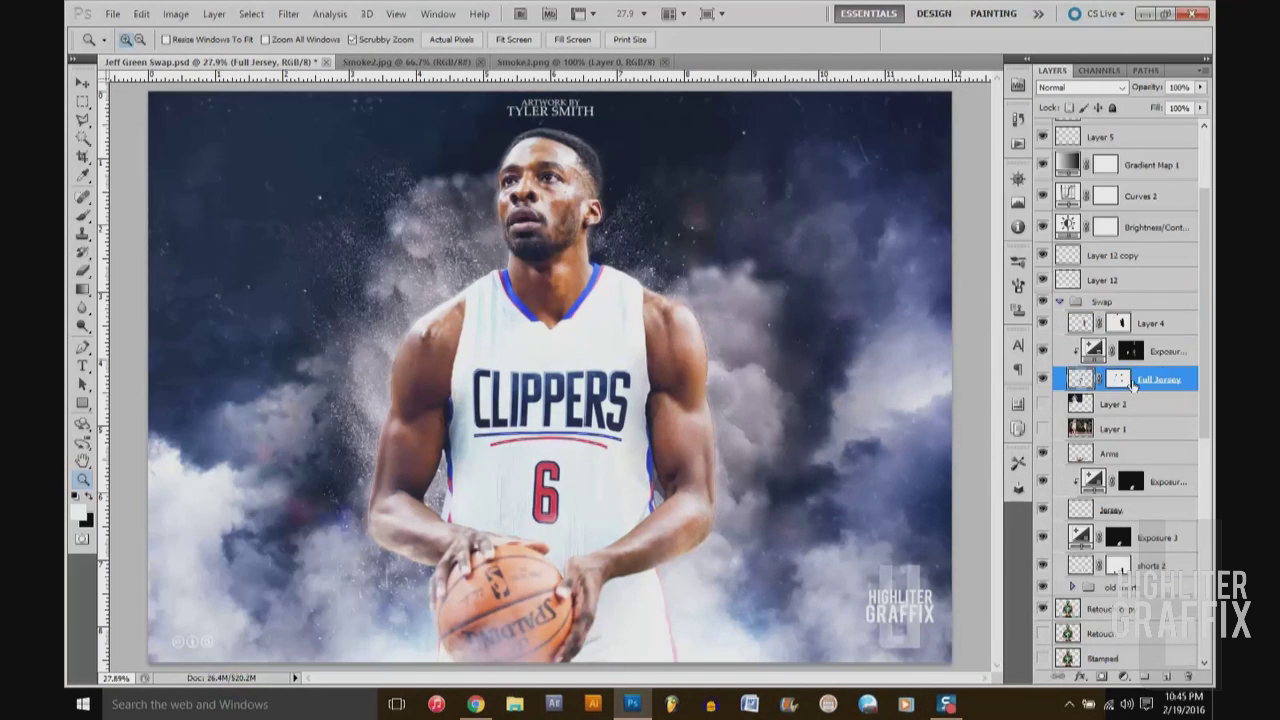
shift+click(1168, 355)
key(ctrl+j)
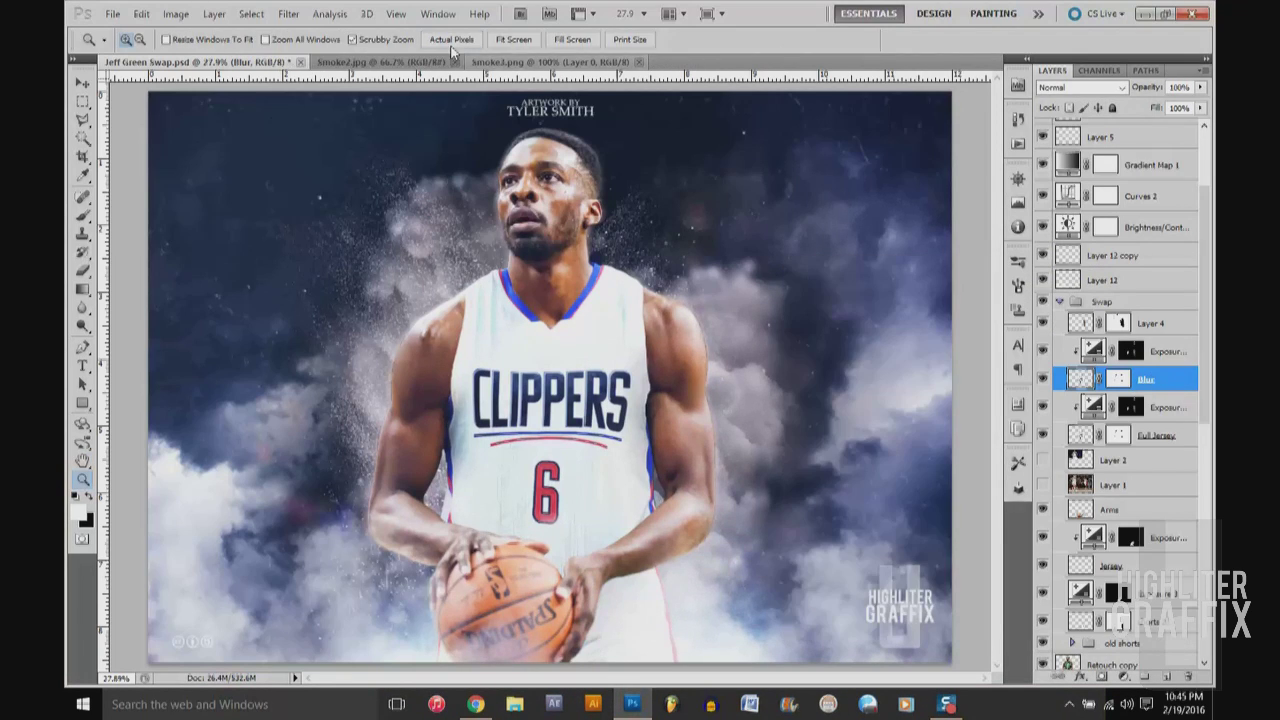
- Gaussian-blur the jersey copy and paint its layer mask with a large soft round brush
click(288, 14)
click(310, 32)
click(930, 245)
click(1117, 379)
key(b)
click(146, 40)
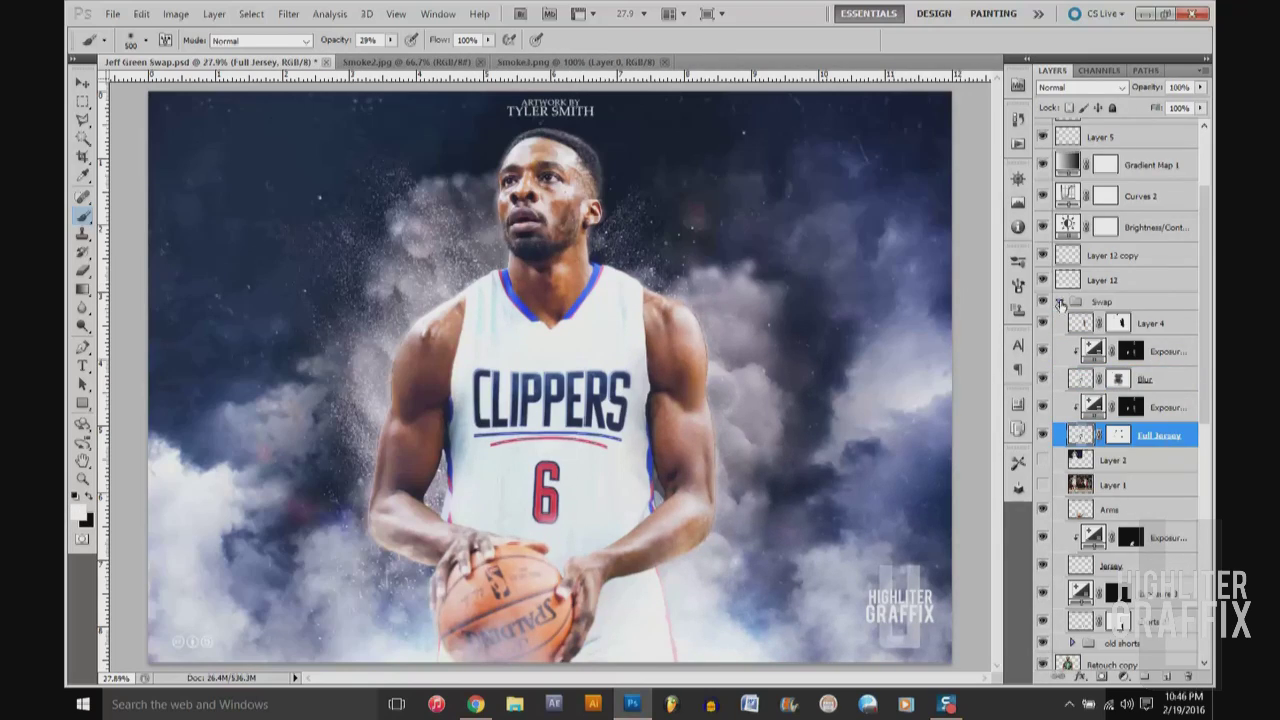
click(1059, 301)
click(1150, 289)
click(640, 62)
- Select BlueExplosion, BlueFlare and other flare images in the Flares folder
click(240, 62)
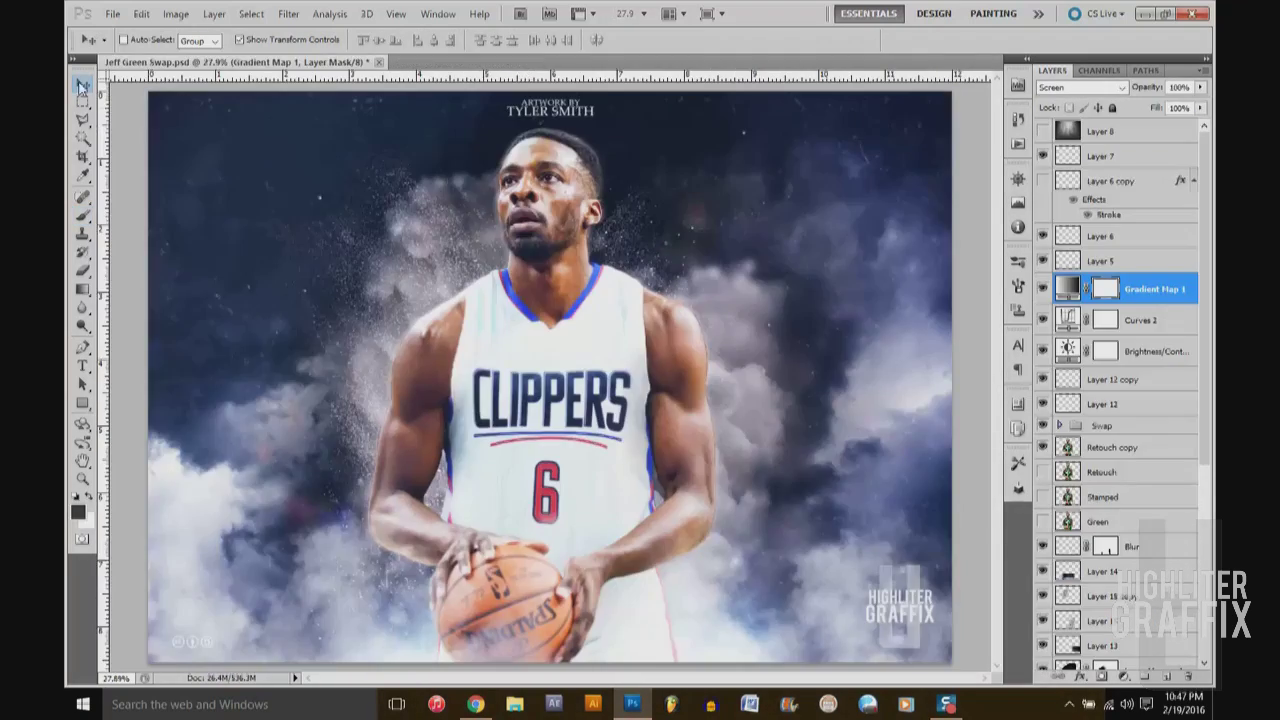
key(ctrl+o)
click(270, 208)
click(543, 118)
ctrl+click(543, 355)
ctrl+click(627, 355)
ctrl+click(963, 170)
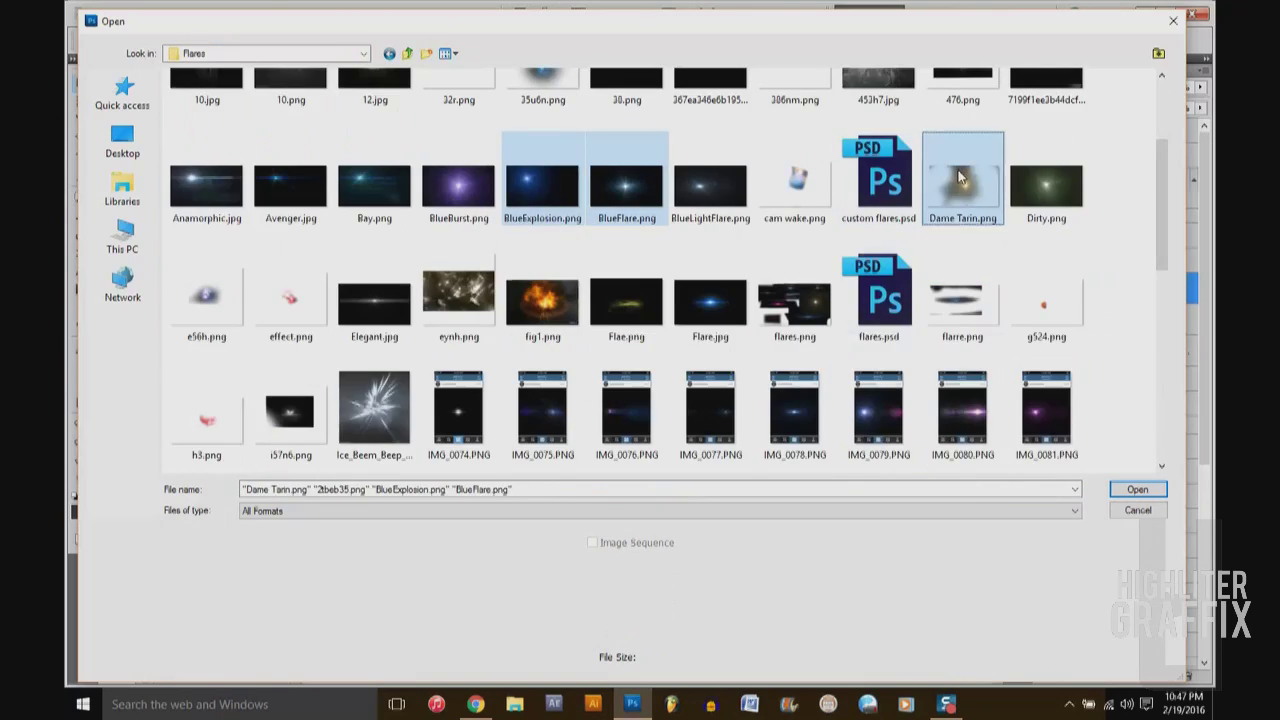
- Add more flare files, open them all, and hue-shift a flare glow around the player
scroll(800, 300, down, 5)
ctrl+click(794, 100)
ctrl+click(207, 310)
ctrl+click(963, 183)
click(1137, 489)
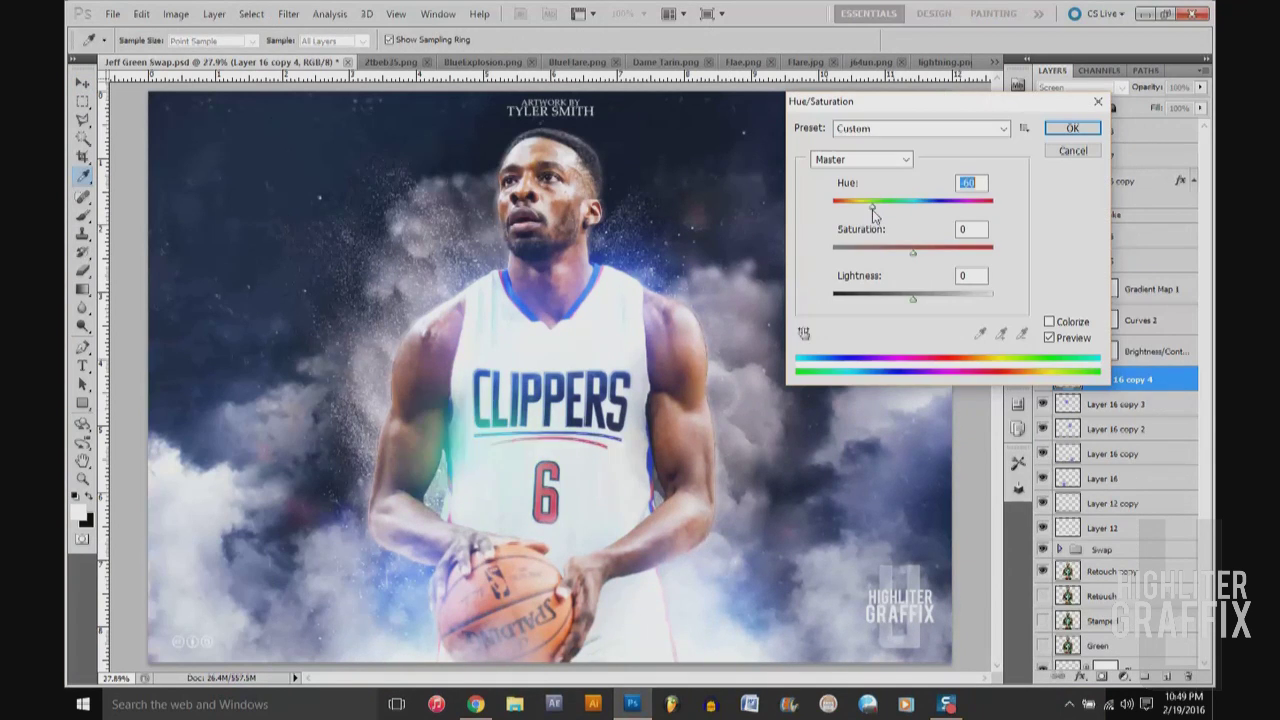
key(Return)
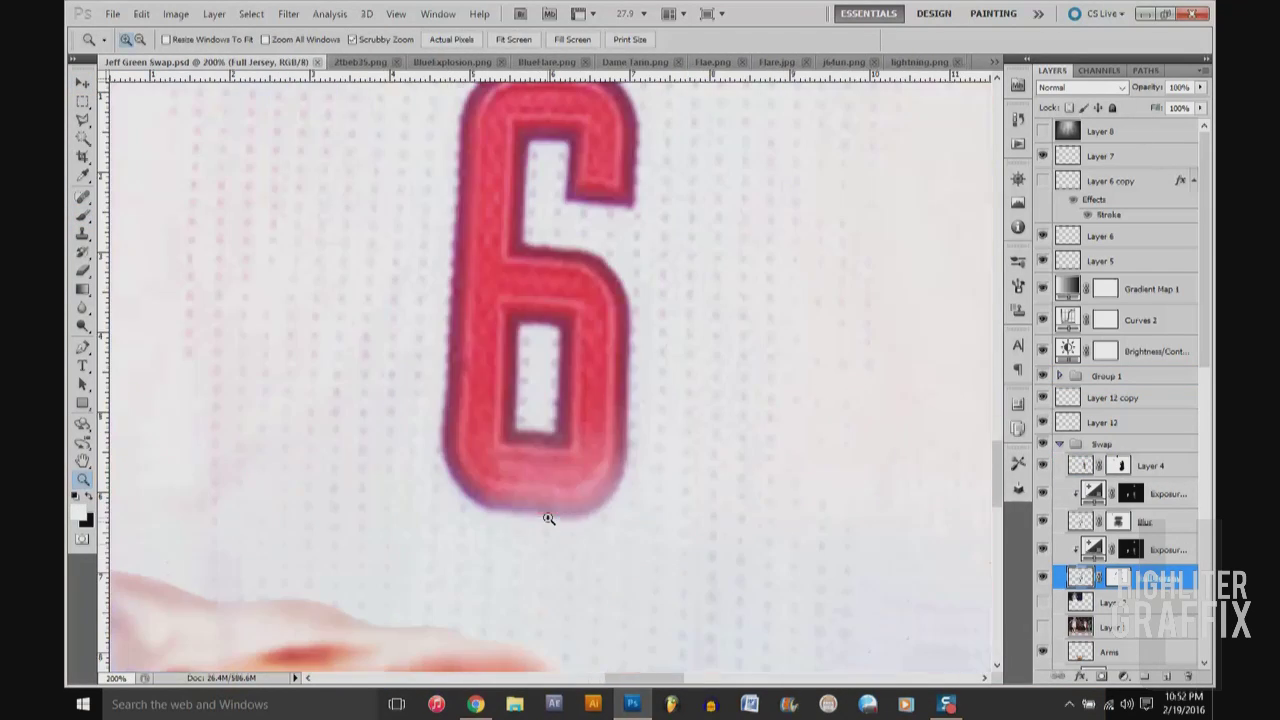
- Clone-stamp the 6's notch closed so the jersey number reads 8, using a smaller brush
drag(626, 300, 626, 190)
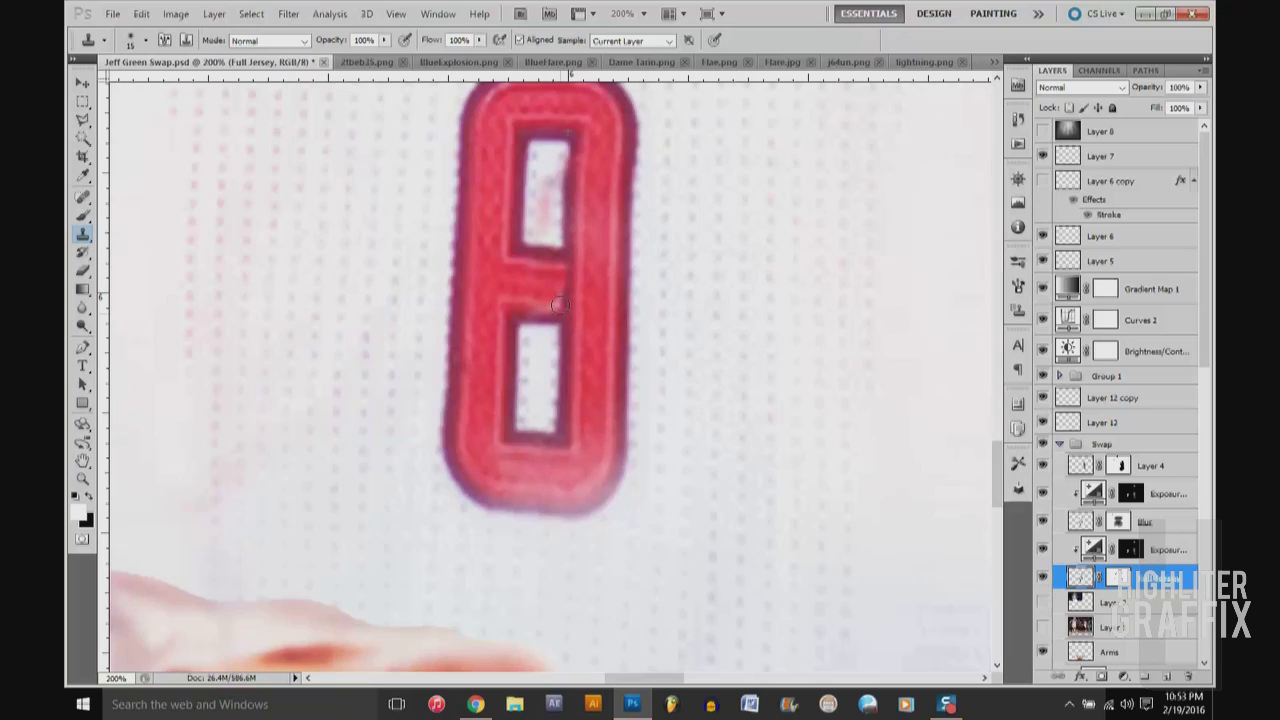
key(bracketleft)
key(bracketleft)
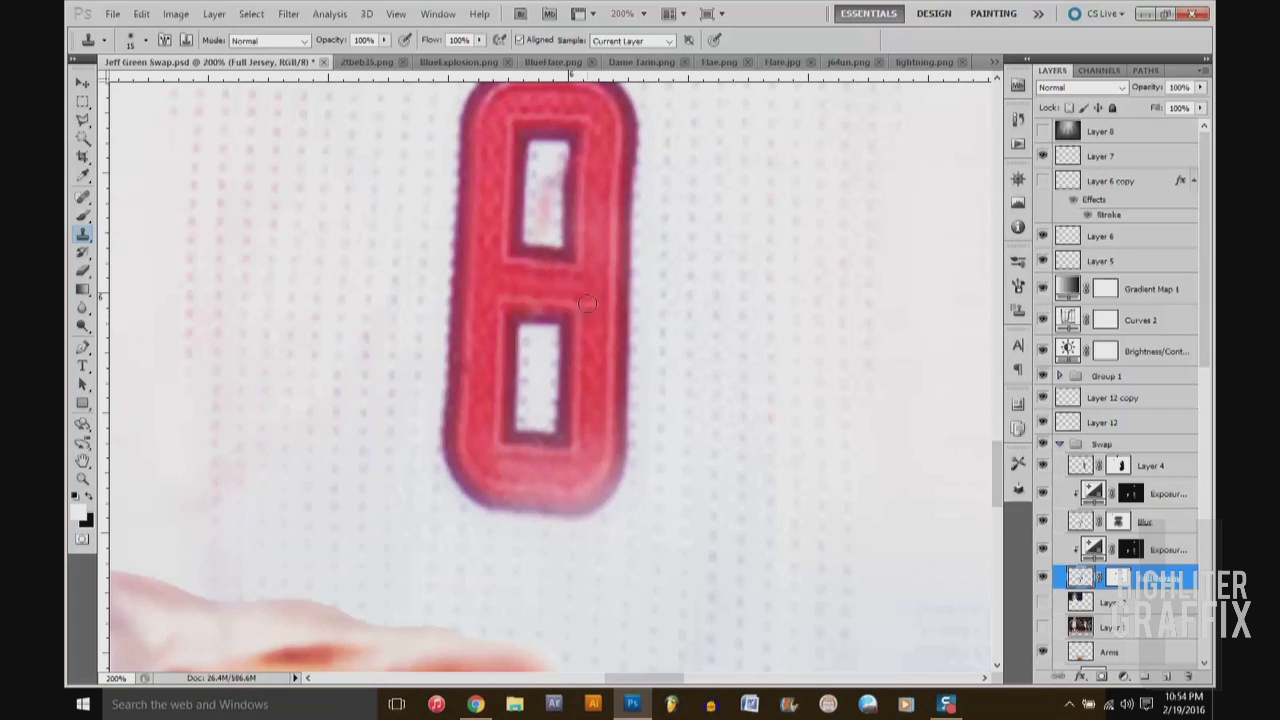
scroll(587, 303, down, 5)
scroll(543, 486, up, 4)
scroll(543, 486, up, 1)
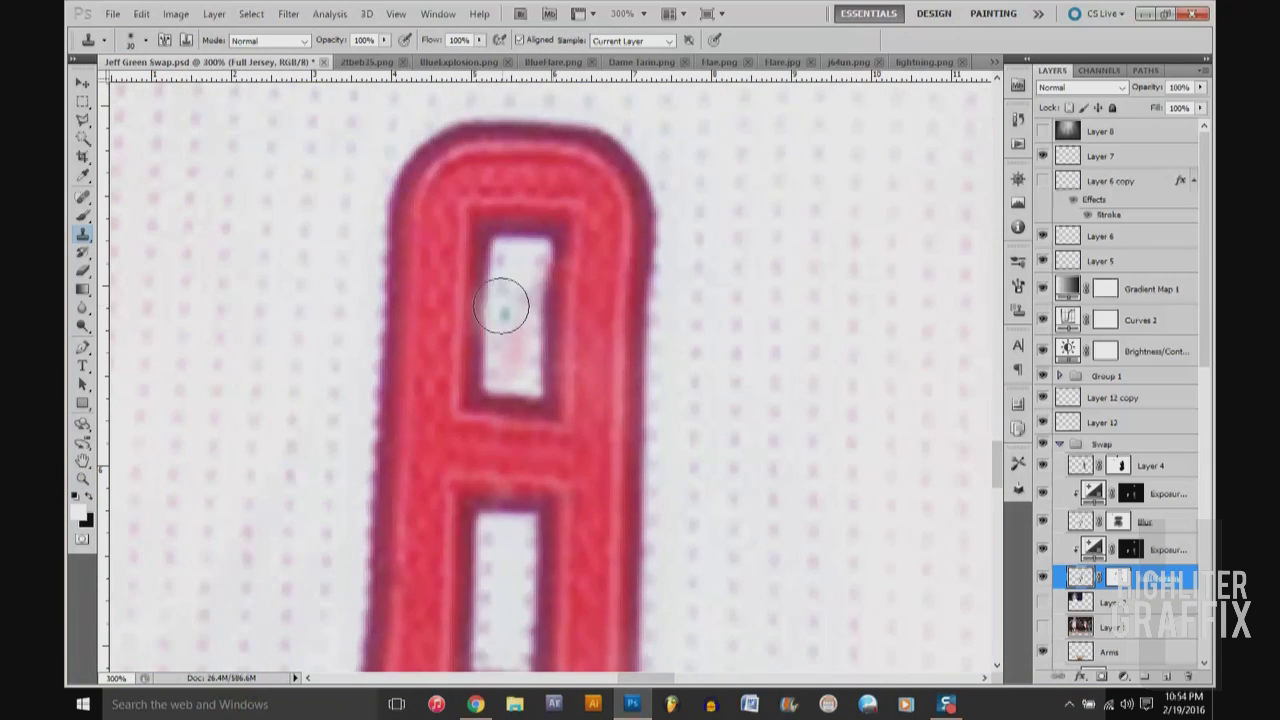
scroll(513, 270, down, 2)
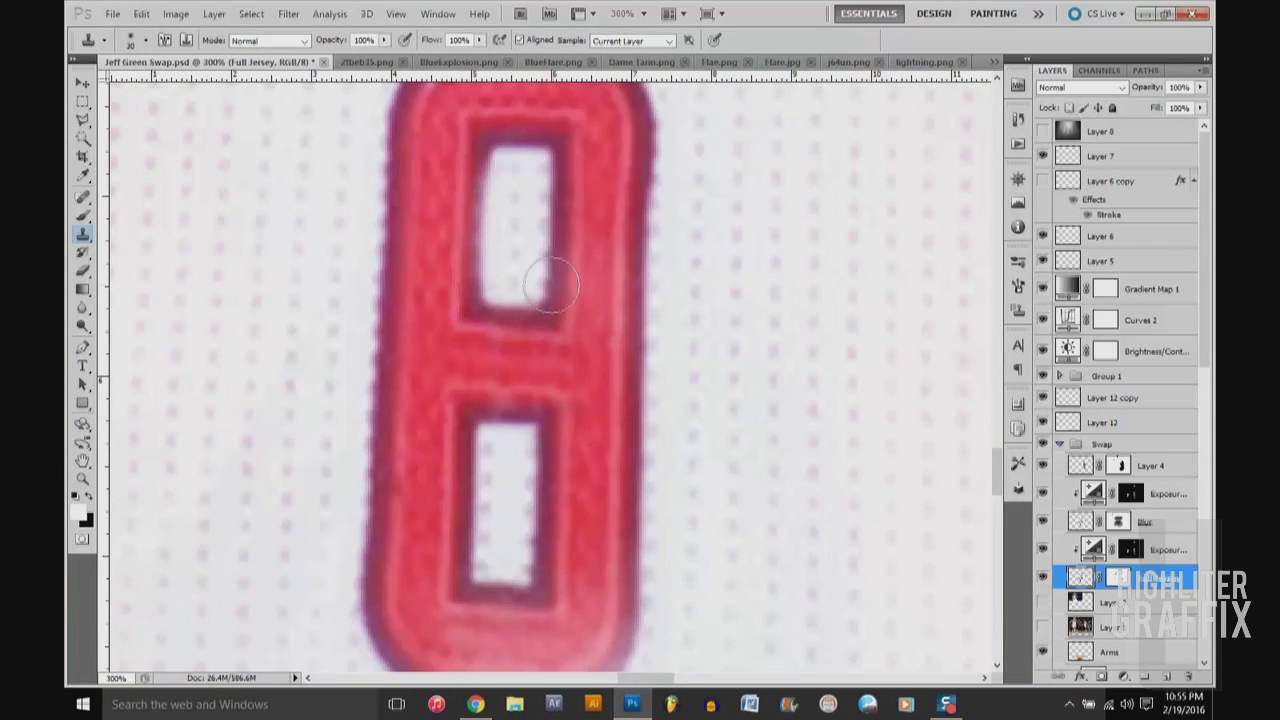
- Fit the poster in view and select Layer 17, which holds the new 8
key(ctrl+0)
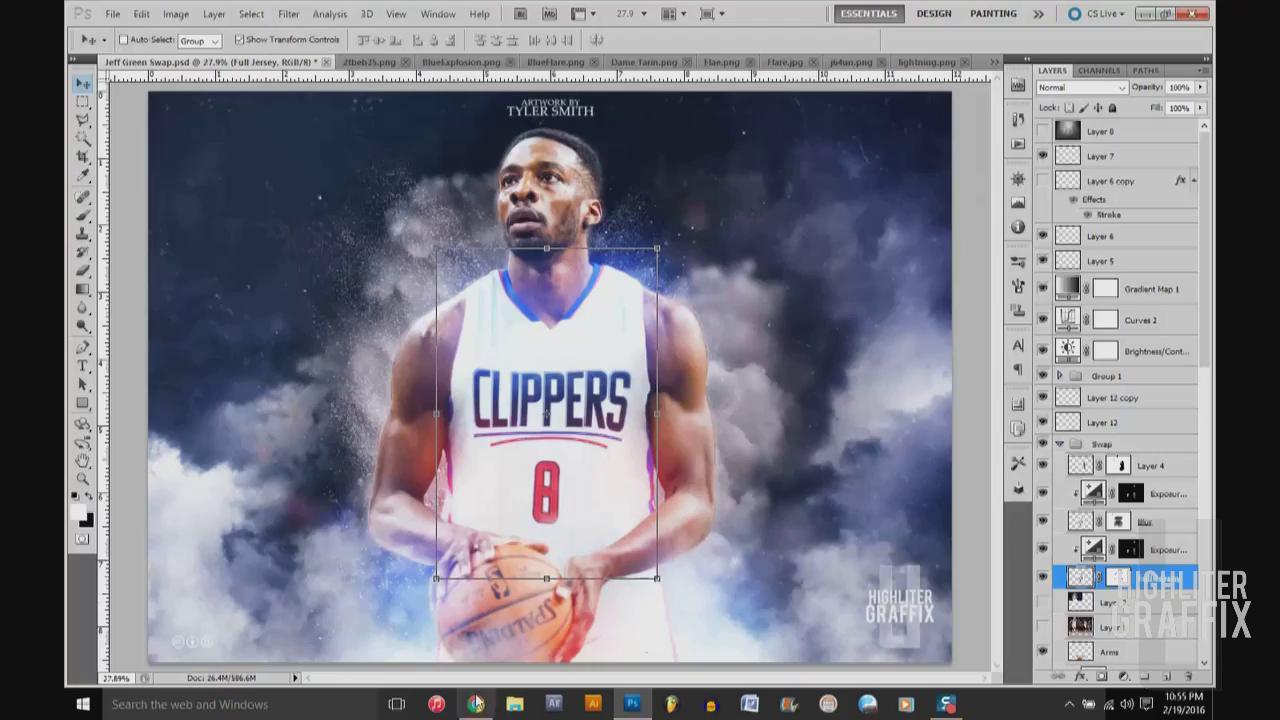
click(476, 704)
scroll(259, 354, down, 2)
scroll(259, 354, down, 3)
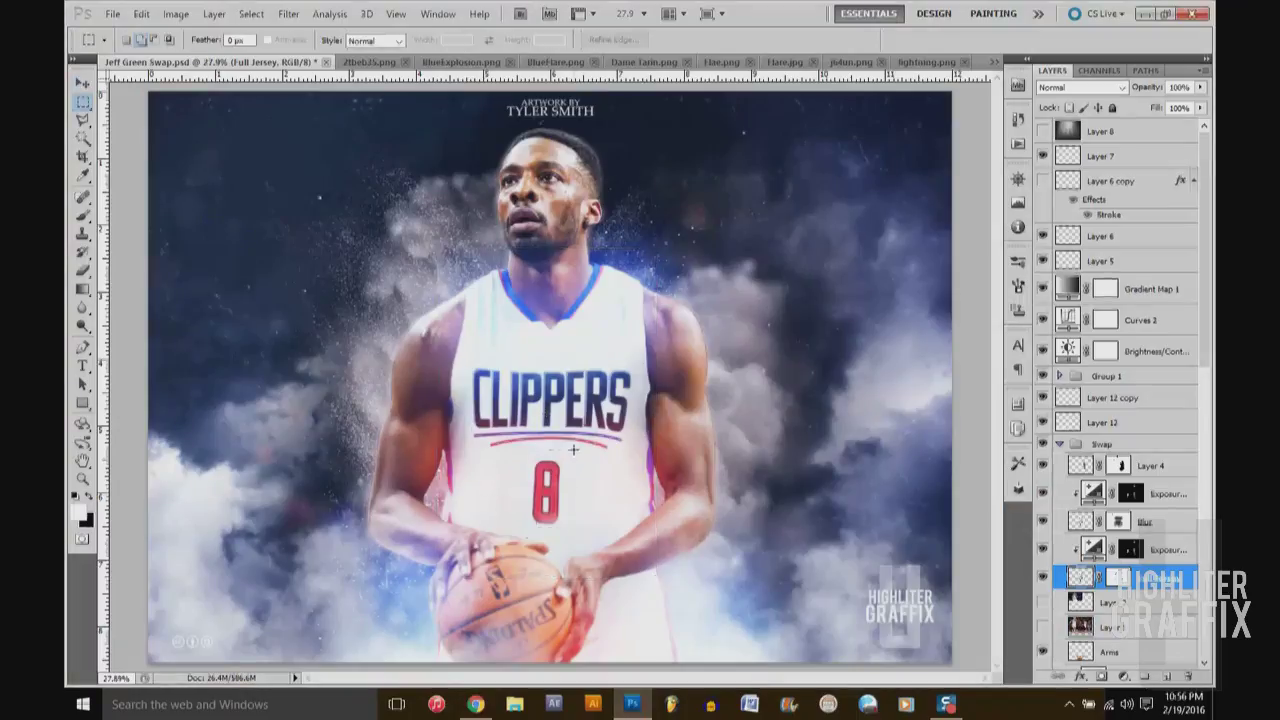
right_click(1080, 577)
click(1110, 377)
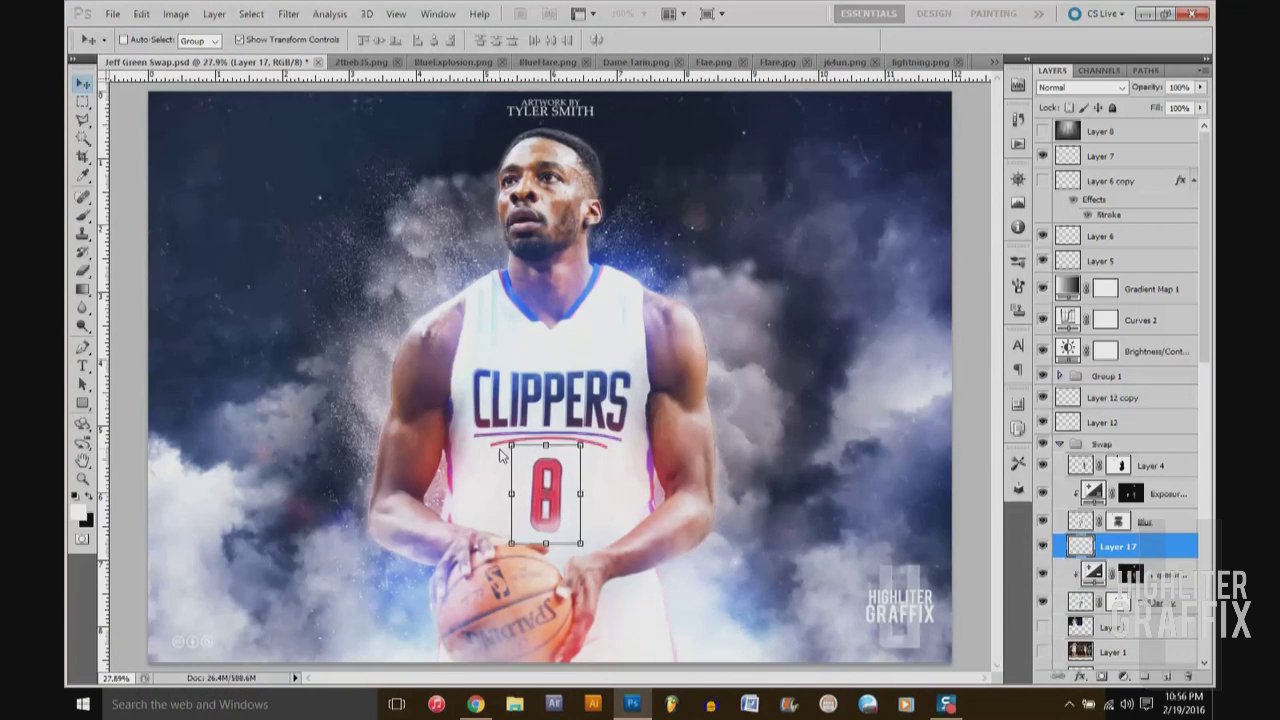
- Collapse the Swap group, select the Retouch copy layer, and fit the poster in view
key(b)
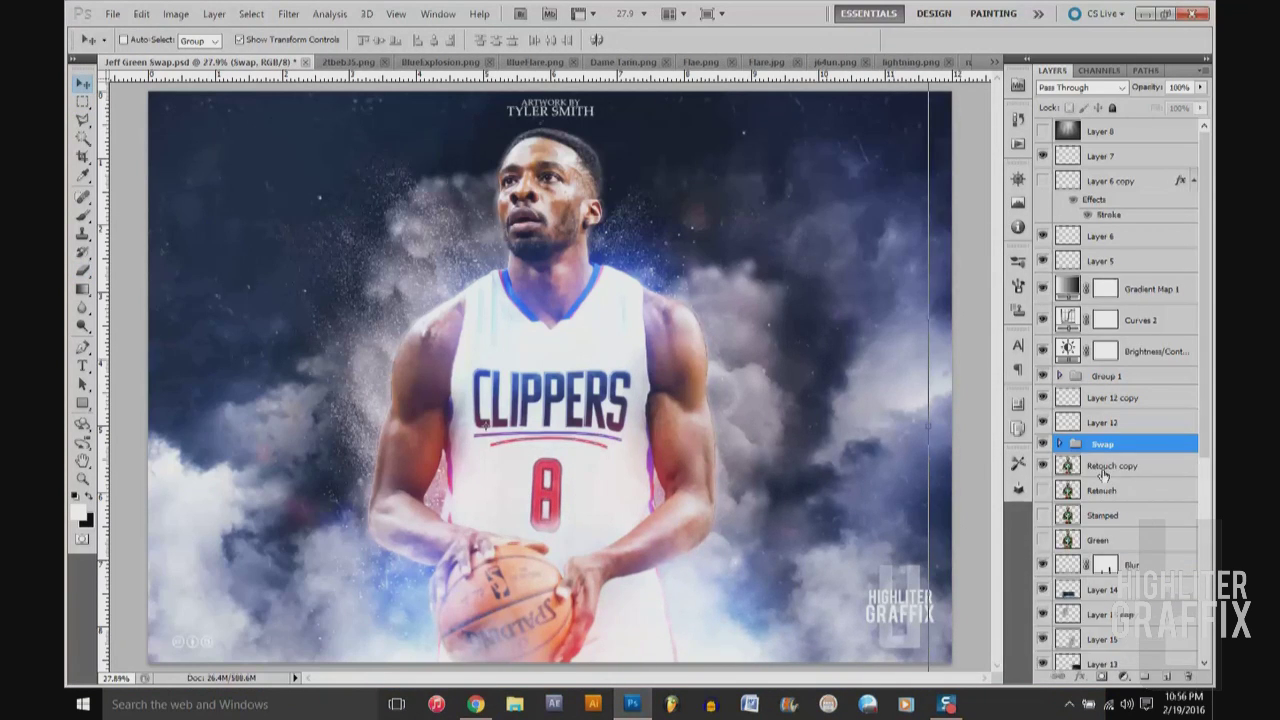
click(1150, 465)
key(b)
key(ctrl+1)
click(1059, 443)
click(1113, 391)
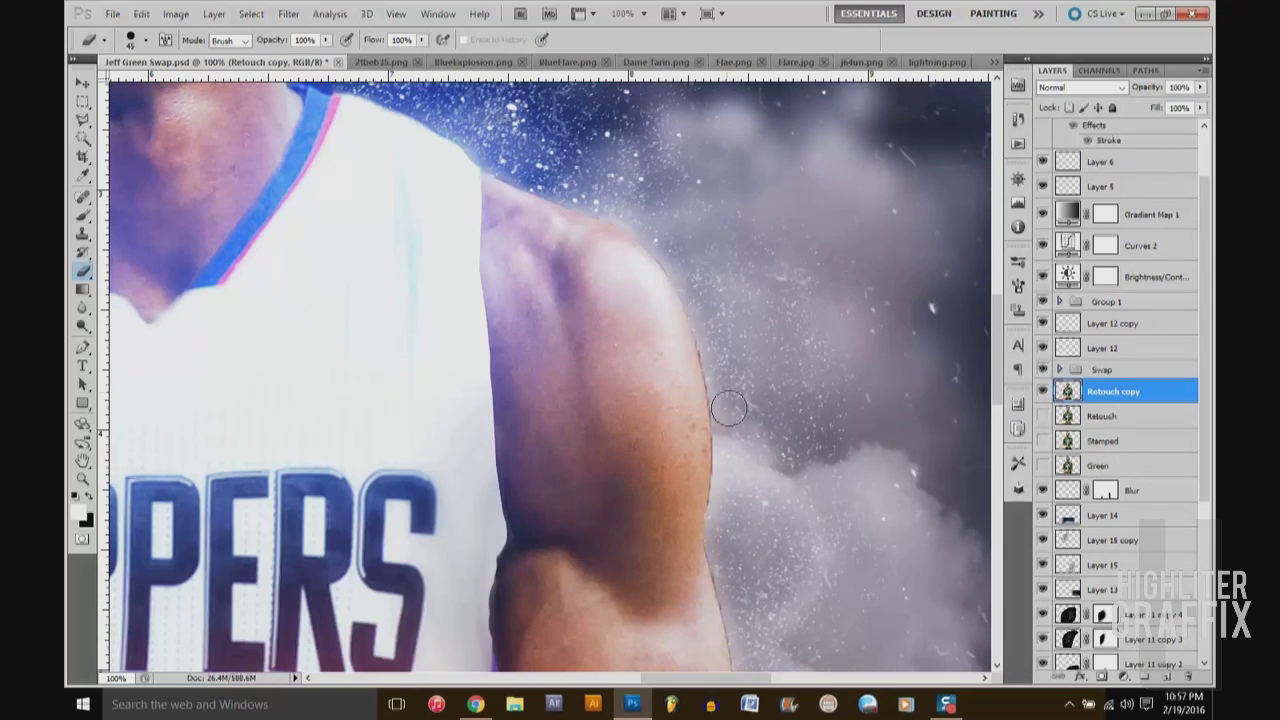
key(z)
key(ctrl+0)
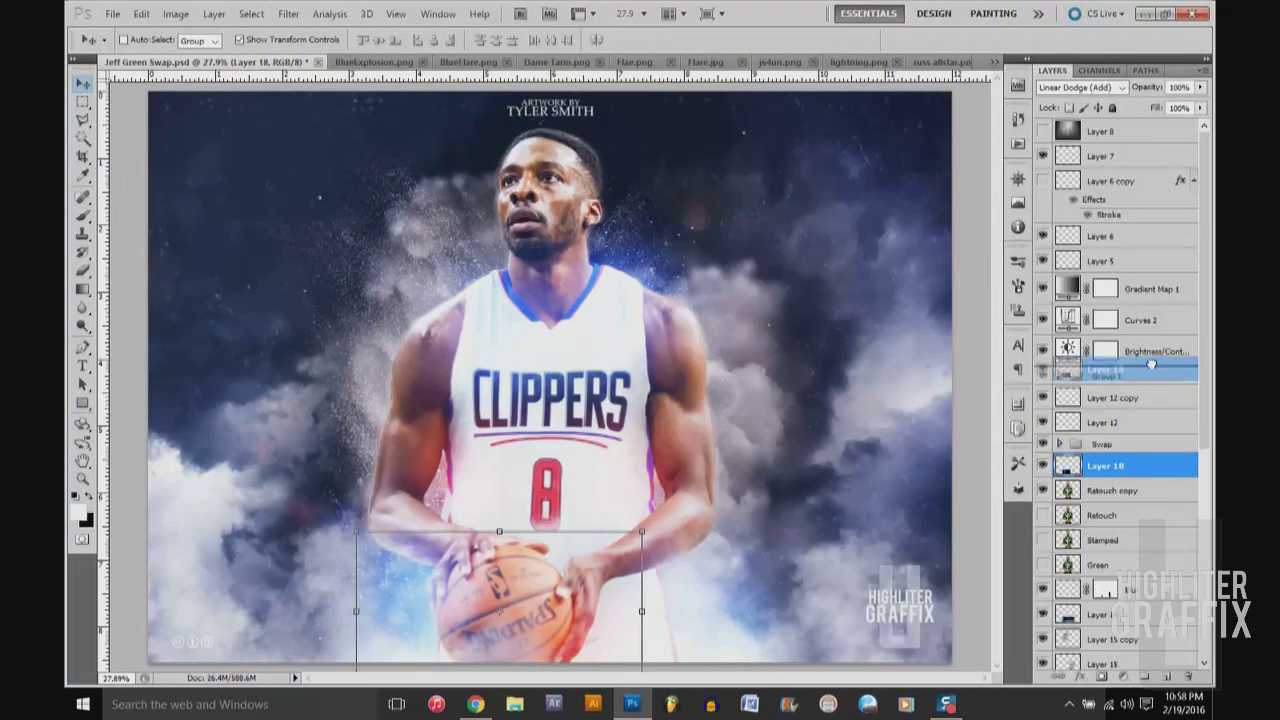
- Move the flare layer above Group 1, enlarge the brush to 300, and duplicate Layer 18
drag(1151, 365, 1150, 368)
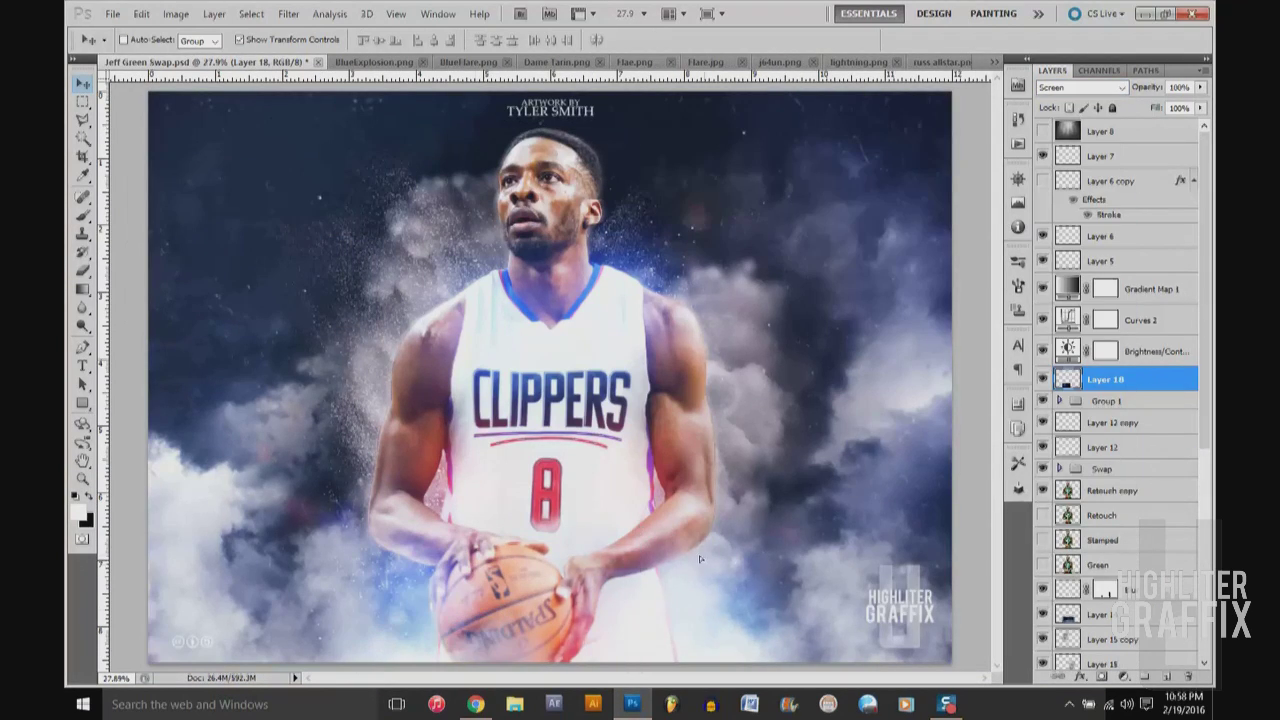
key(bracketright)
key(bracketright)
key(bracketright)
key(v)
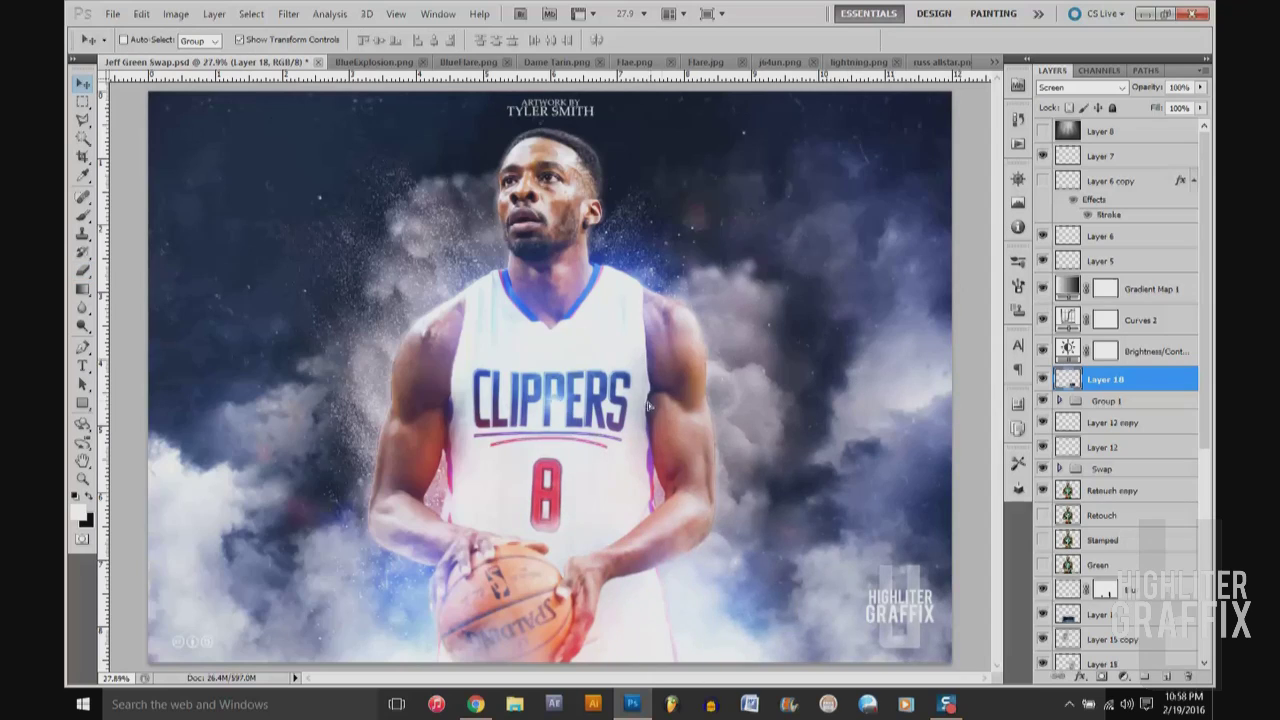
key(ctrl+j)
key(ctrl+j)
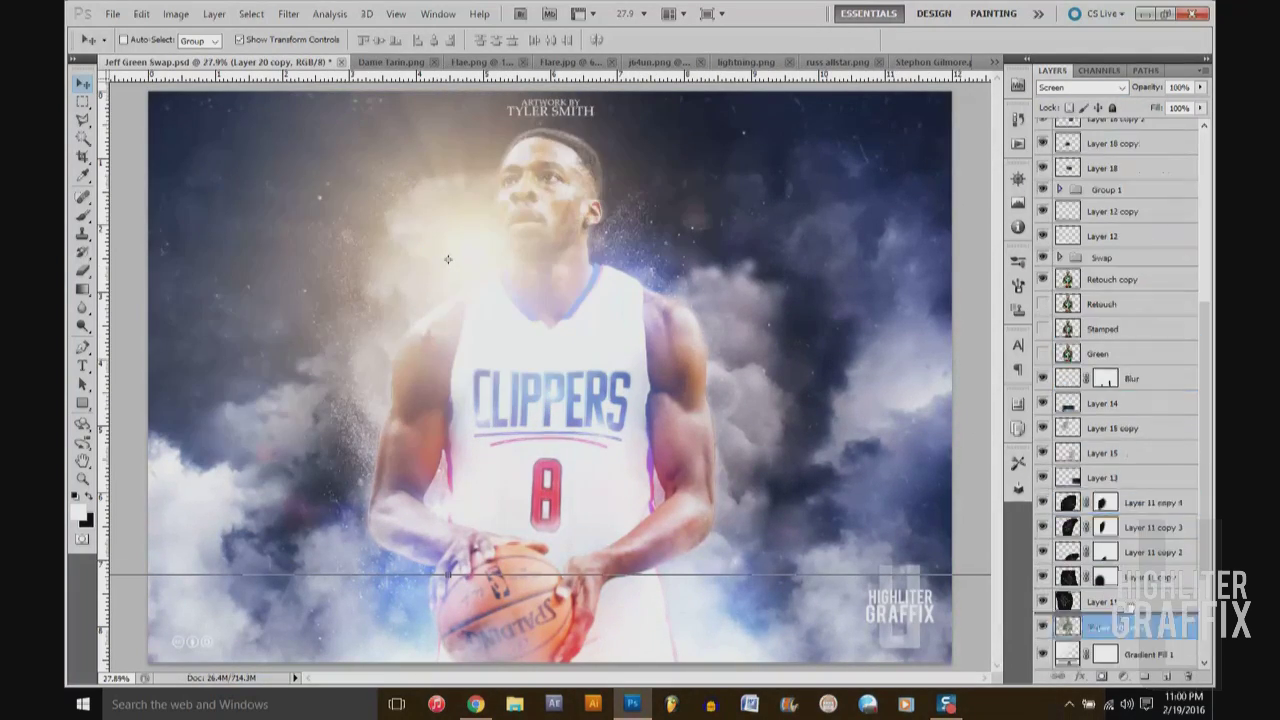
- Hue-shift the flare, then target the Full Jersey layer's mask and zoom in on the jersey
scroll(1126, 336, up, 5)
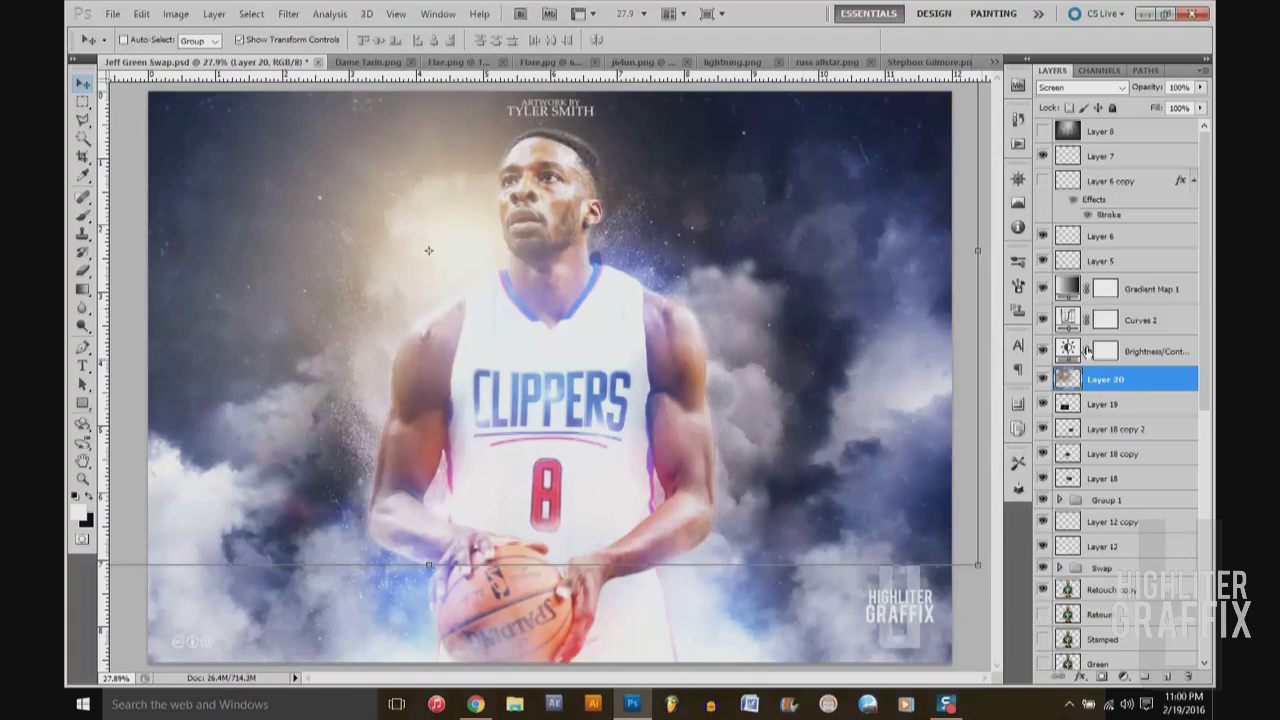
key(ctrl+u)
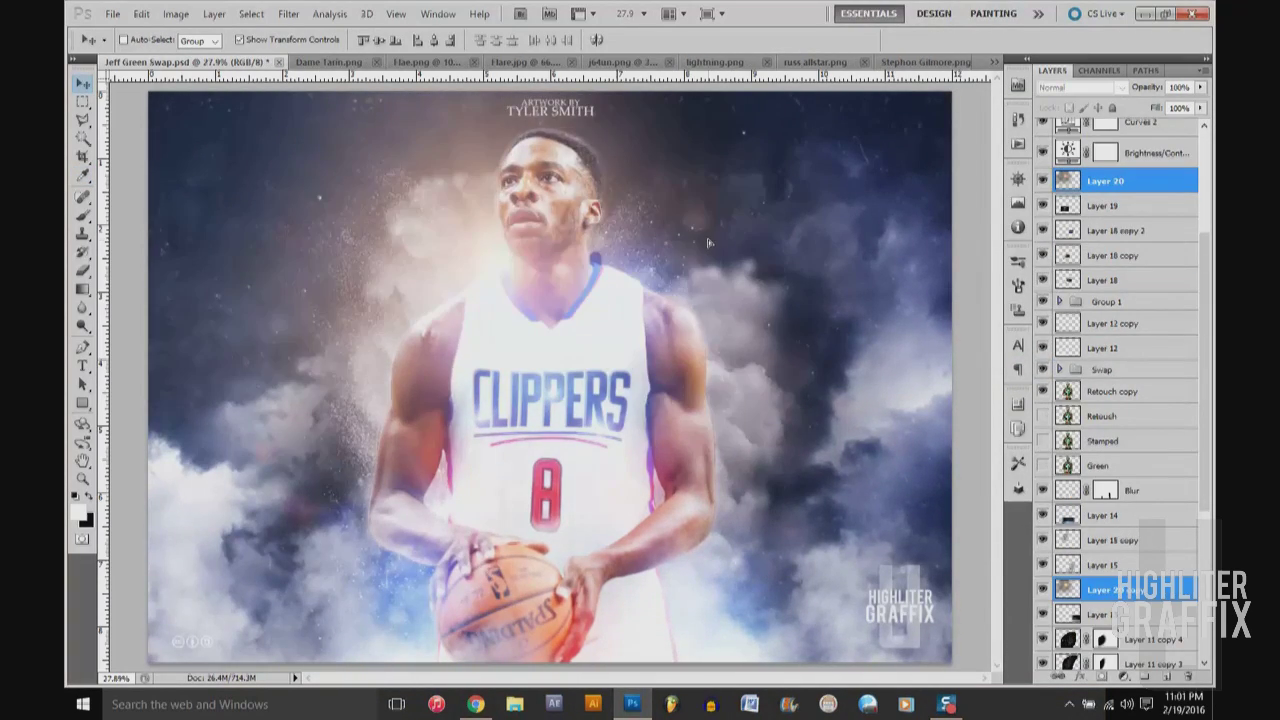
ctrl+click(546, 420)
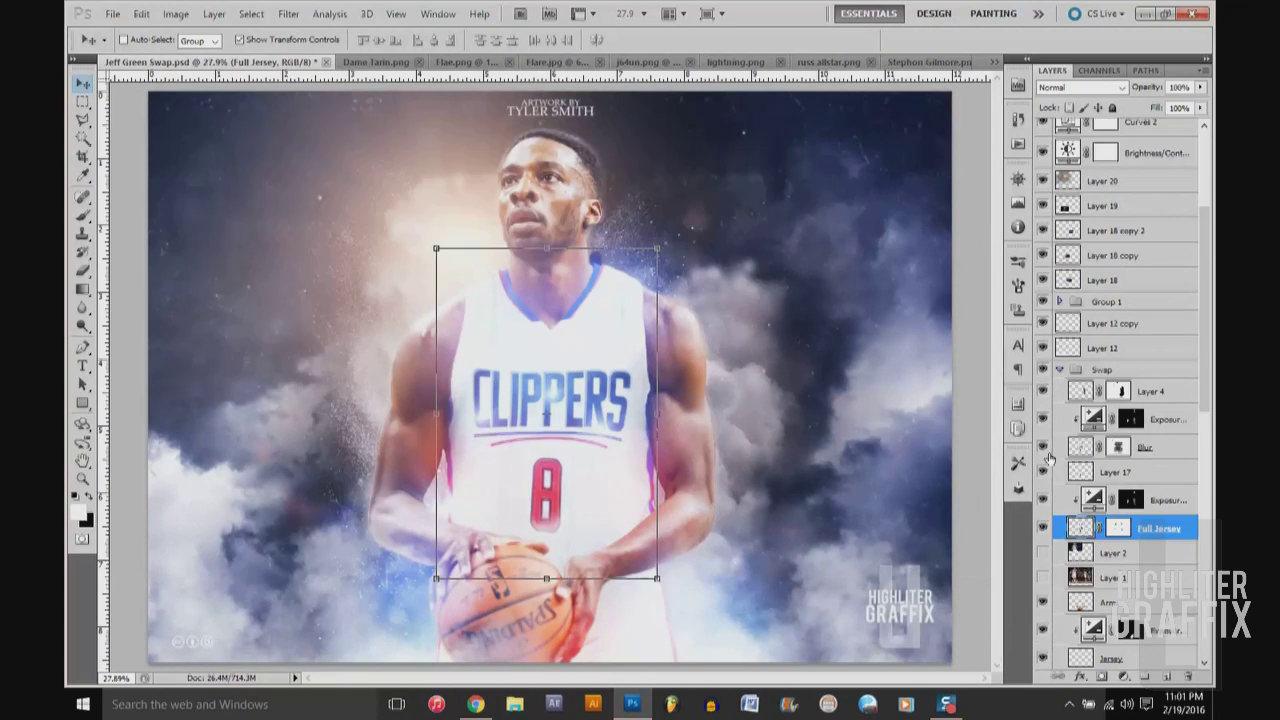
click(1150, 447)
click(1117, 528)
key(b)
key(ctrl+plus)
key(ctrl+plus)
key(ctrl+plus)
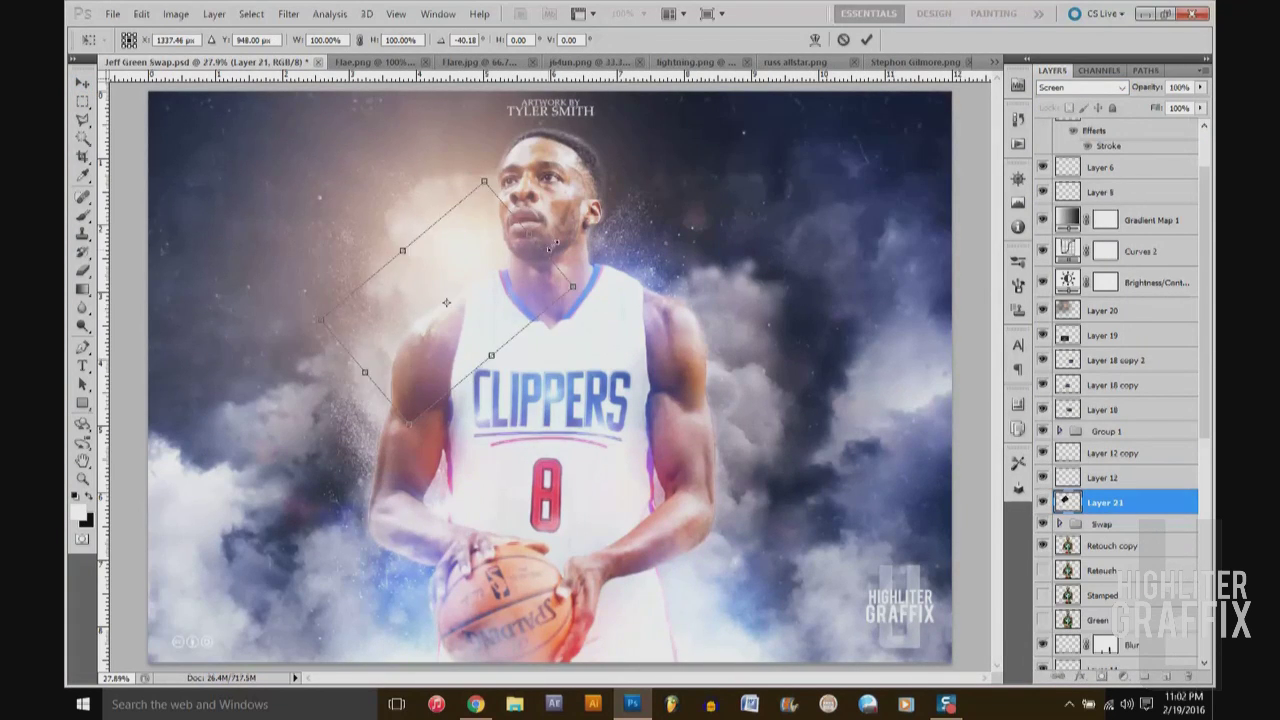
- Duplicate the light streak, rotate it lower left, and hue-shift the newest flare copy
key(ctrl+alt+t)
drag(548, 245, 517, 323)
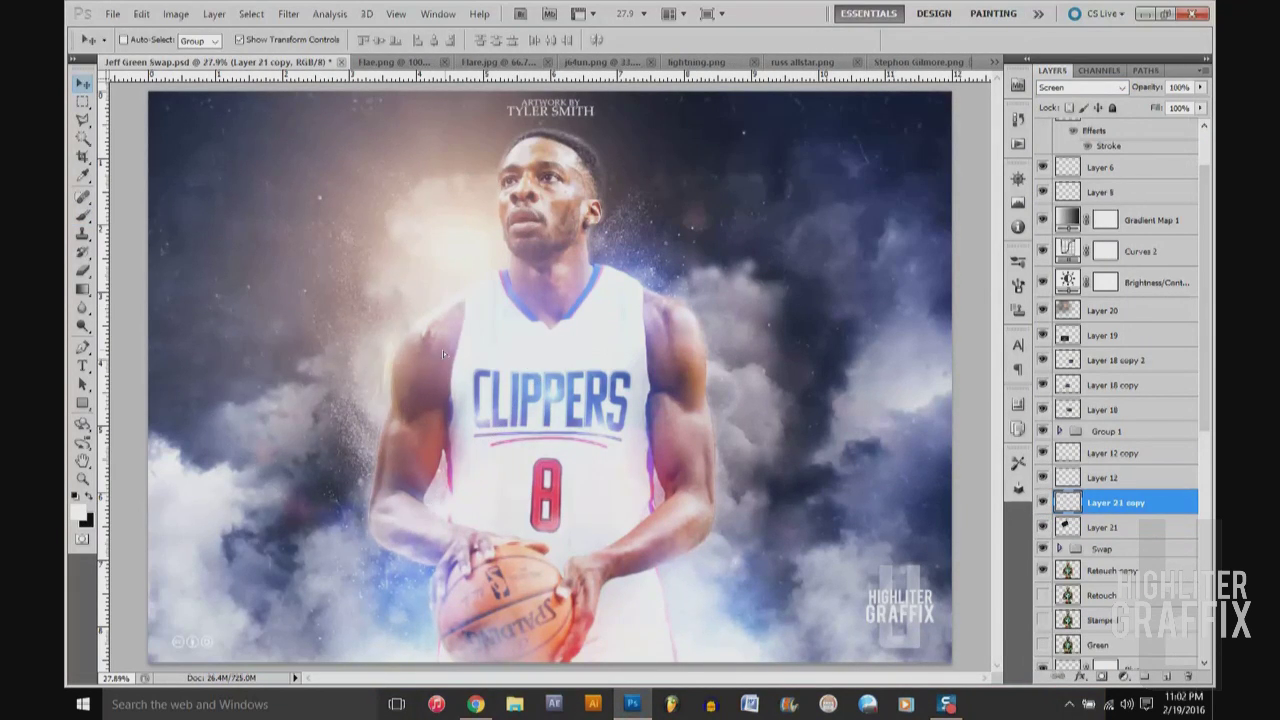
key(Return)
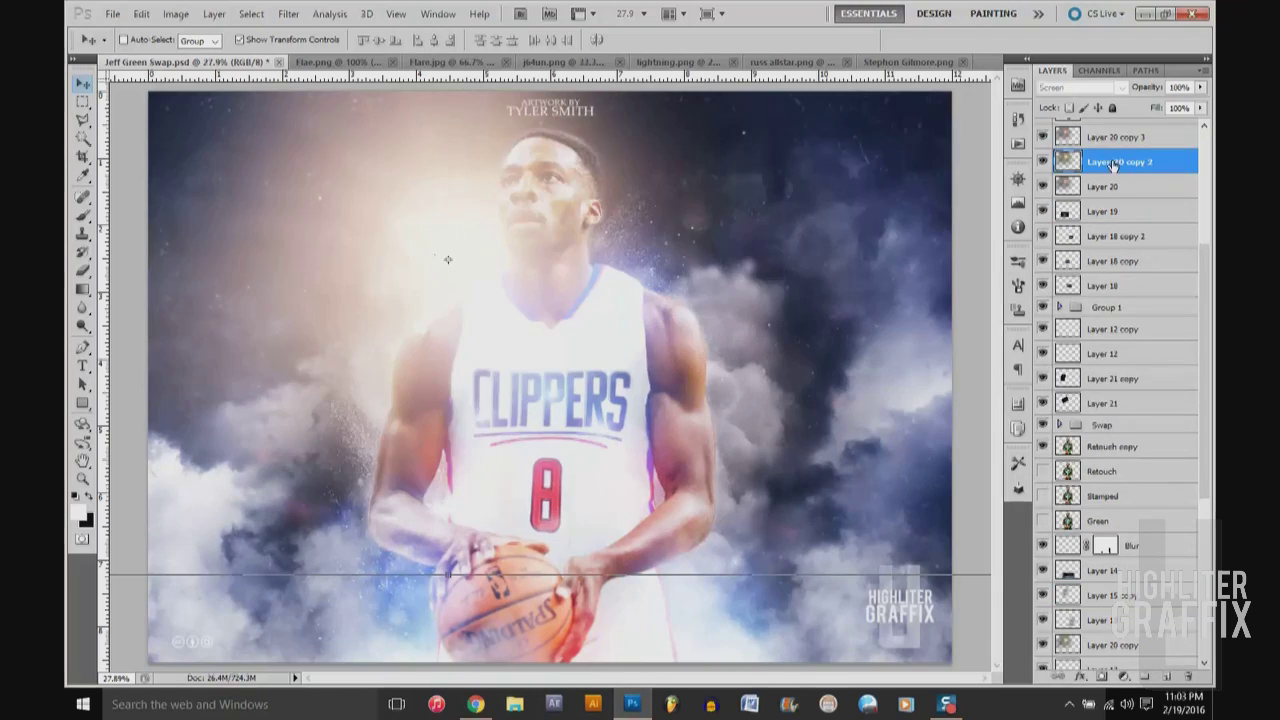
key(ctrl+u)
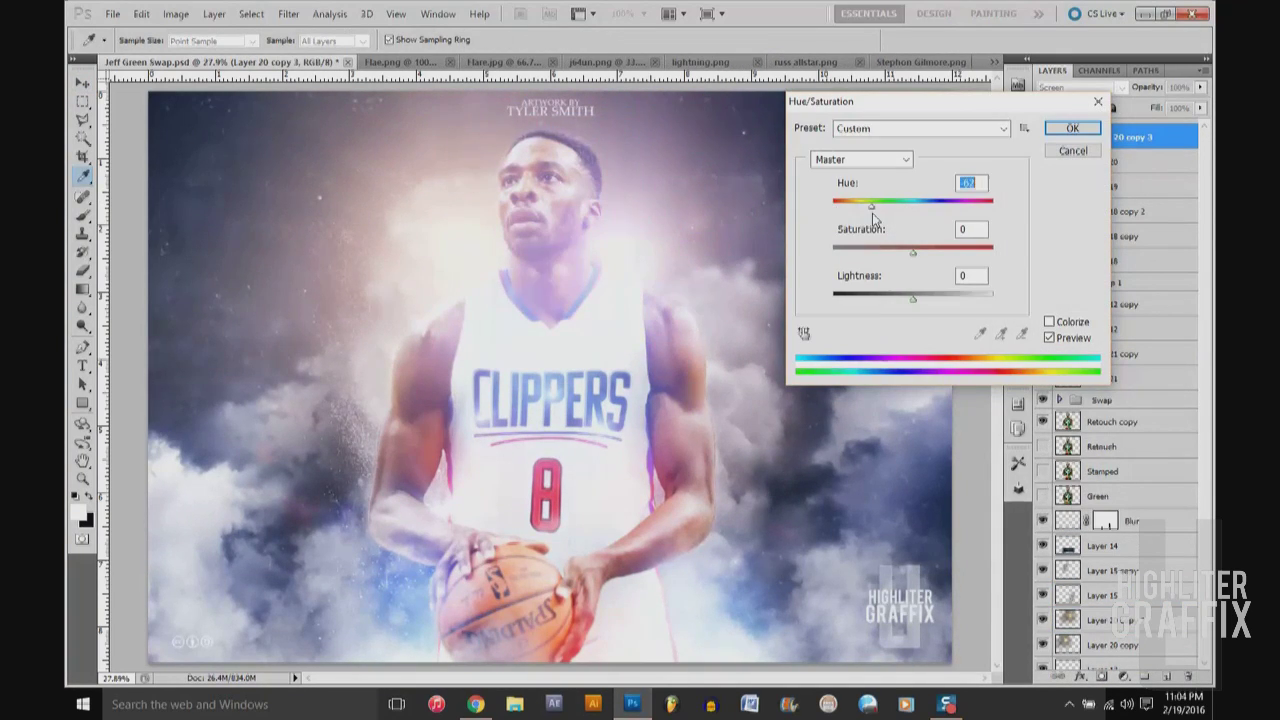
- Confirm the flare's hue change and paint its mask at 29% opacity to fade it
click(1066, 128)
drag(391, 55, 329, 55)
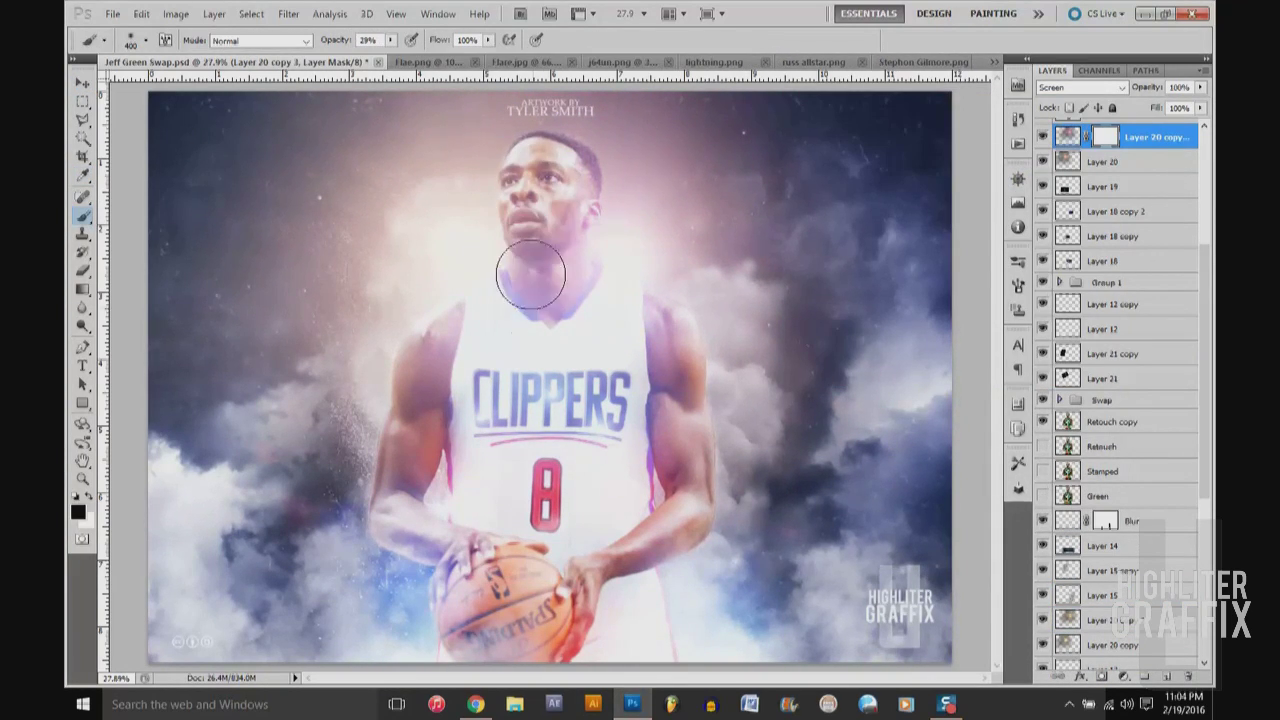
drag(1104, 136, 1060, 165)
key(x)
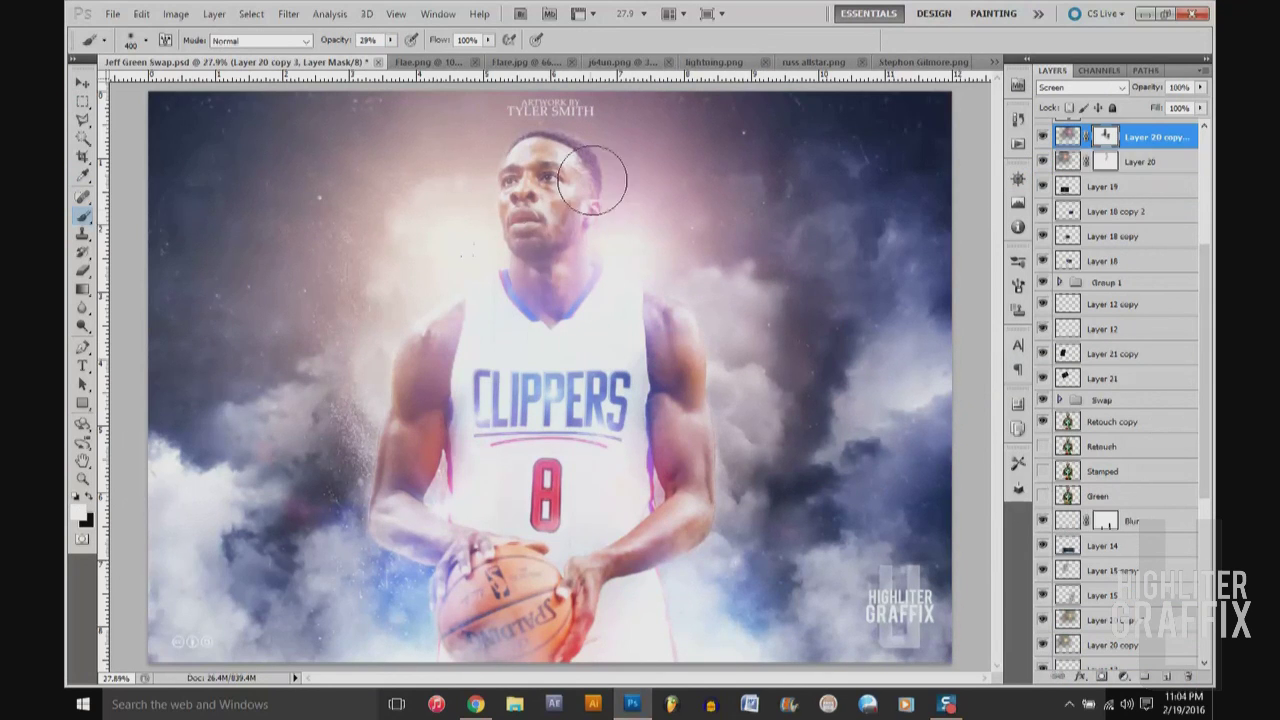
- Merge a Swap group duplicate above the flares, set it to Soft Light at 52%, and mask it
click(1100, 400)
key(ctrl+j)
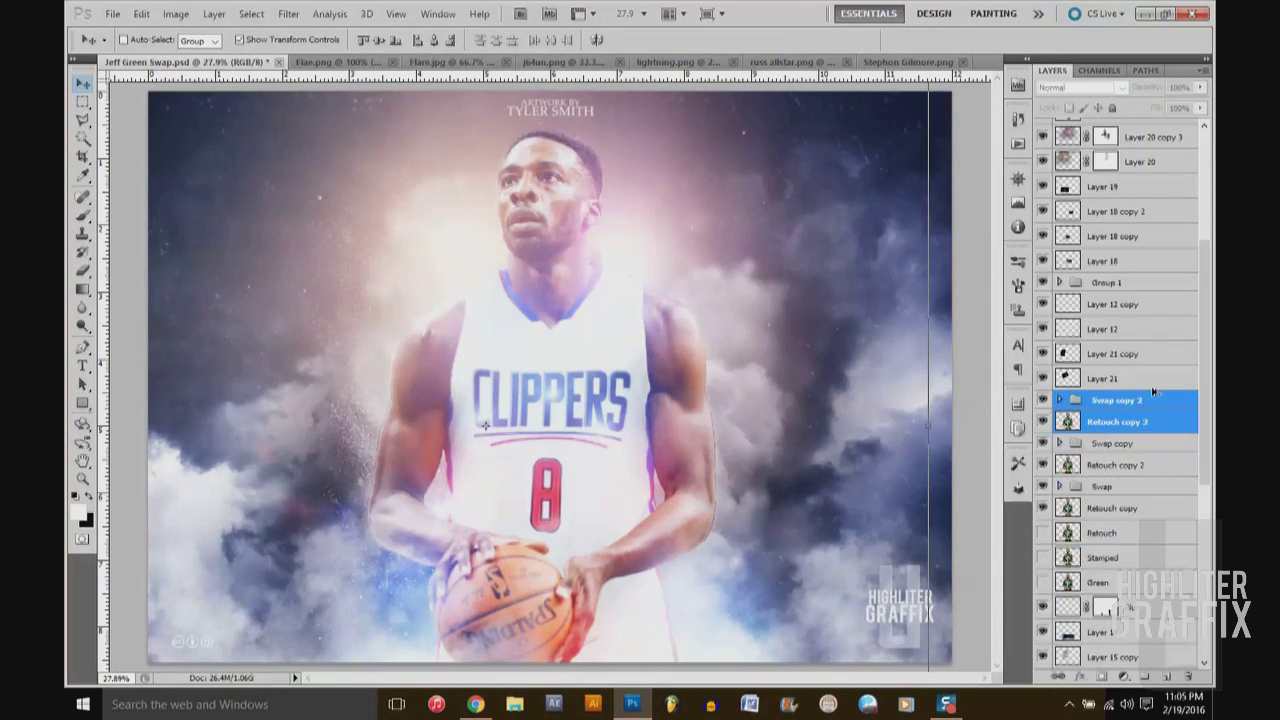
key(ctrl+e)
drag(1100, 403, 1075, 160)
key(shift+alt+f)
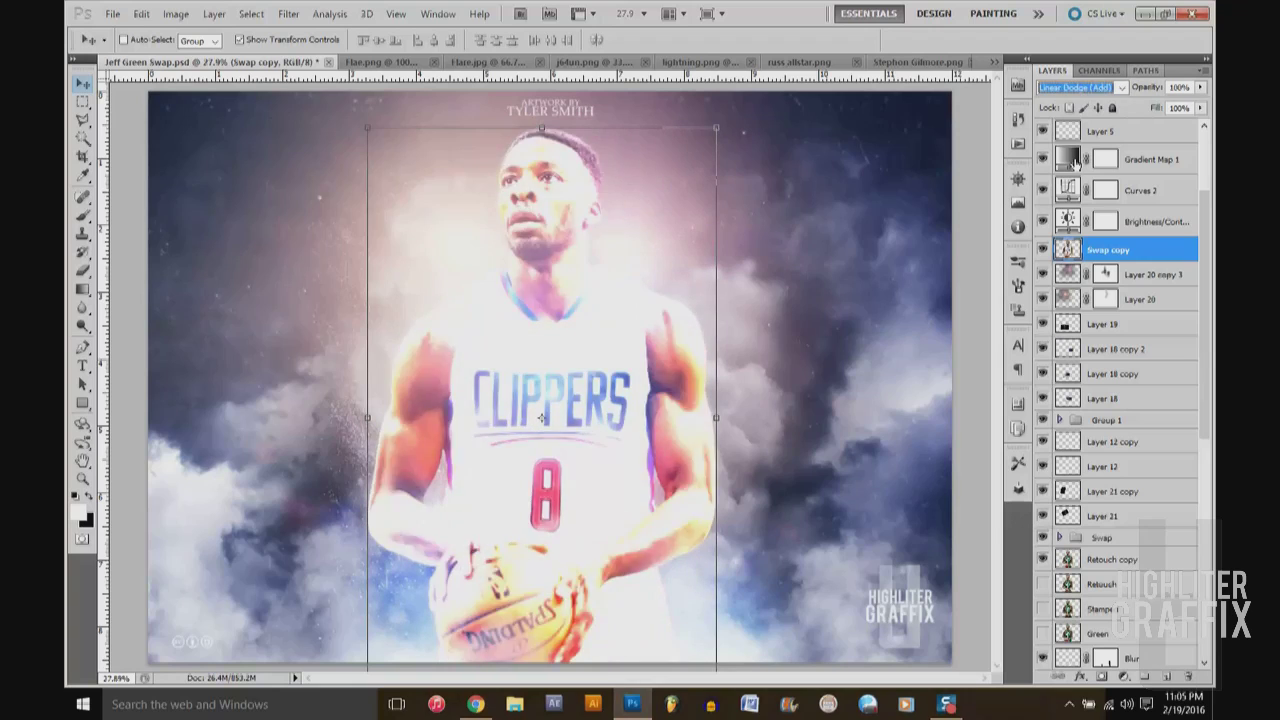
drag(1200, 87, 1163, 118)
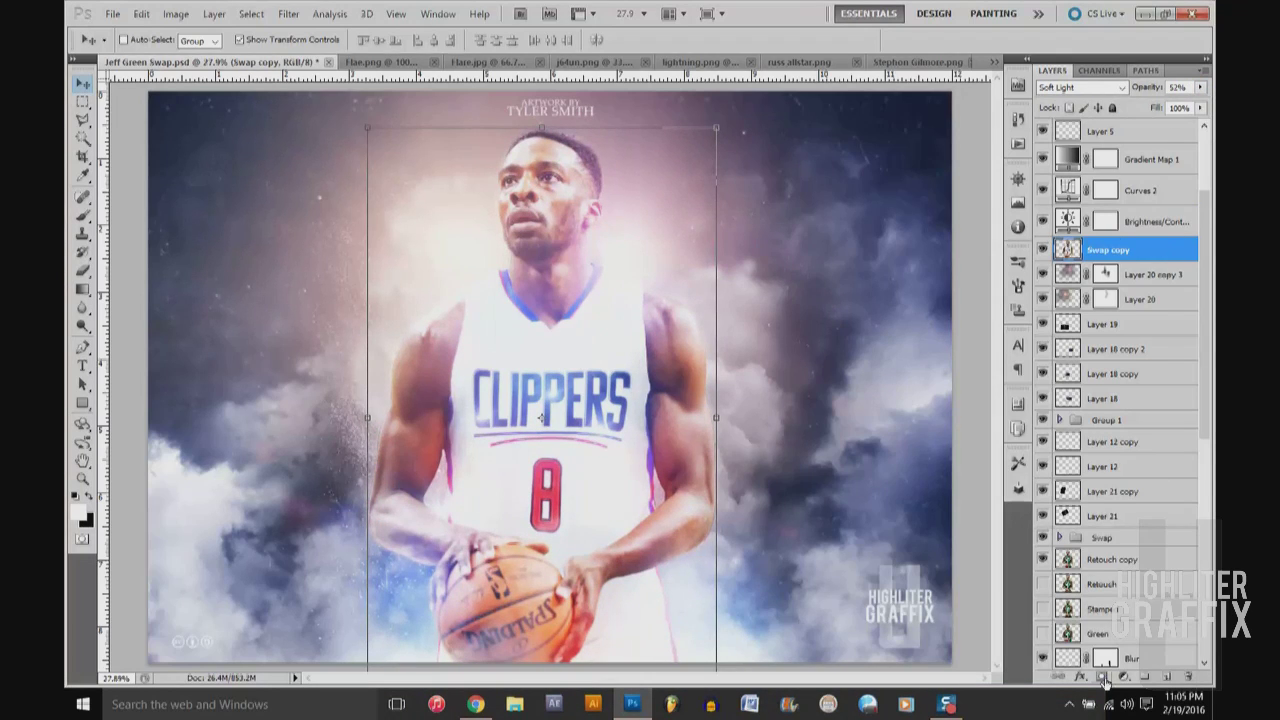
click(1104, 680)
key(b)
click(392, 40)
key(v)
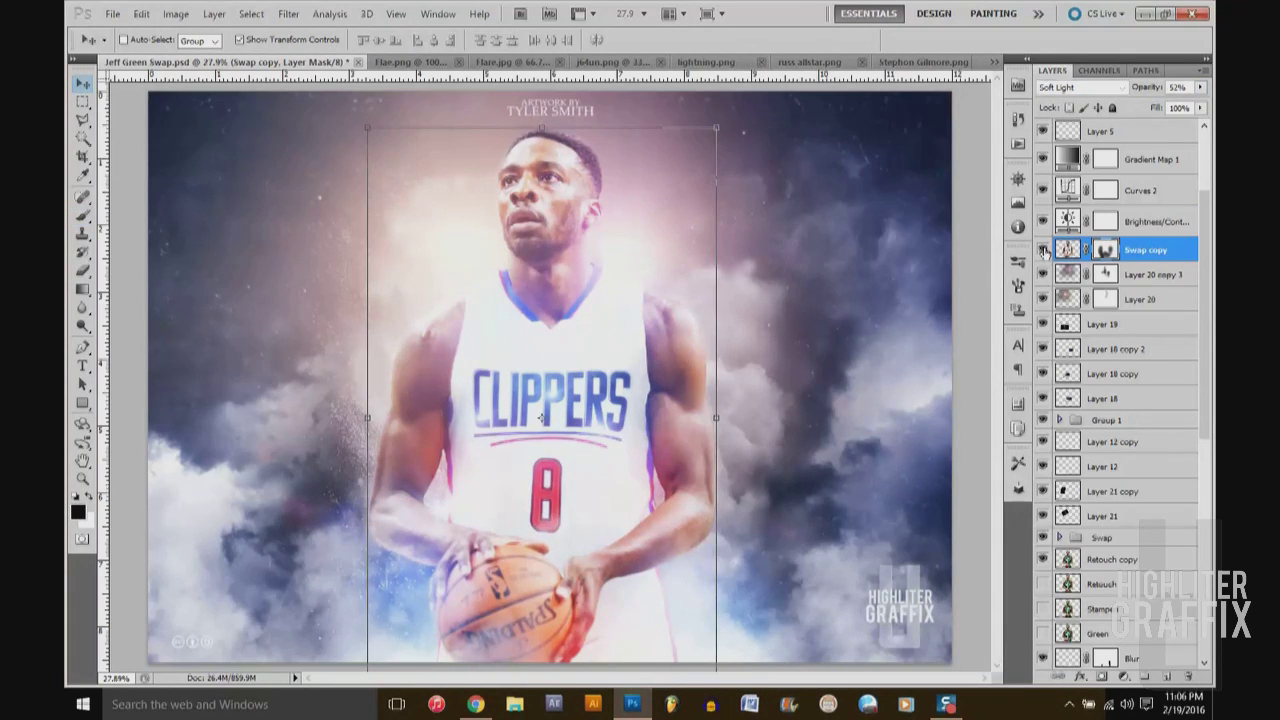
- Add a Hue/Saturation adjustment layer and a Gradient Map adjustment layer
click(1124, 677)
click(1150, 480)
drag(908, 296, 895, 300)
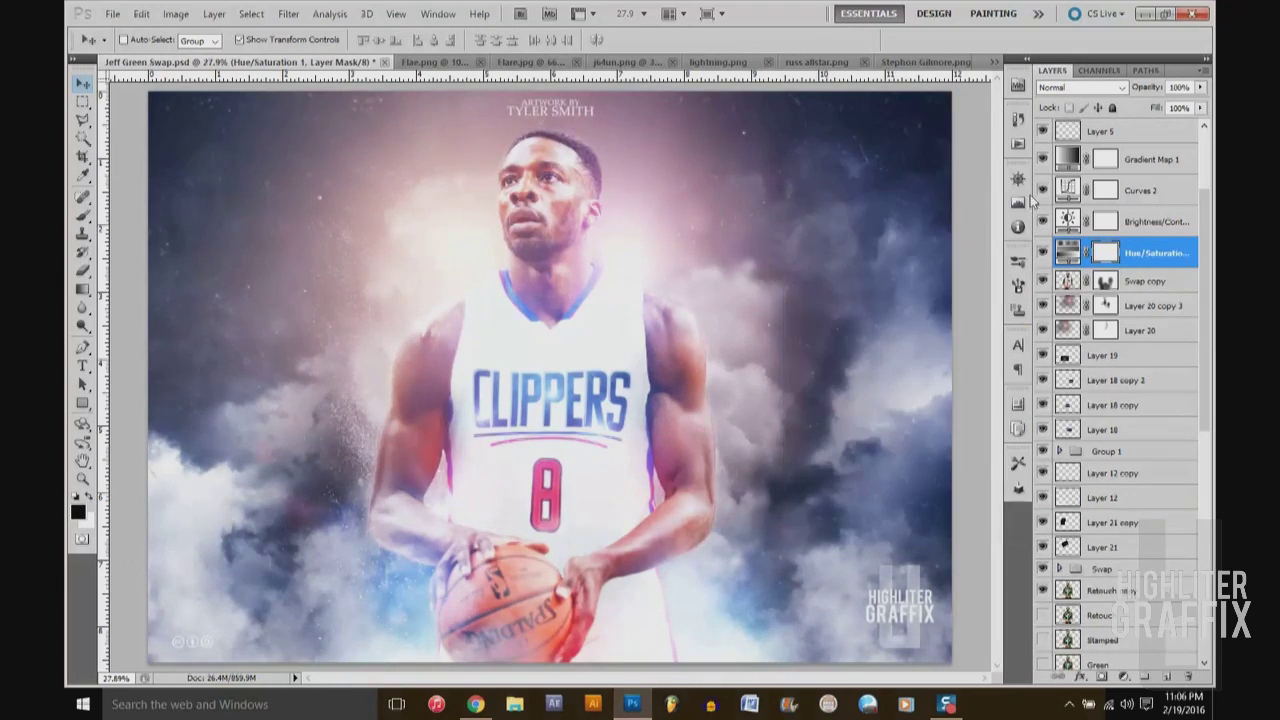
click(1124, 677)
click(880, 515)
click(965, 253)
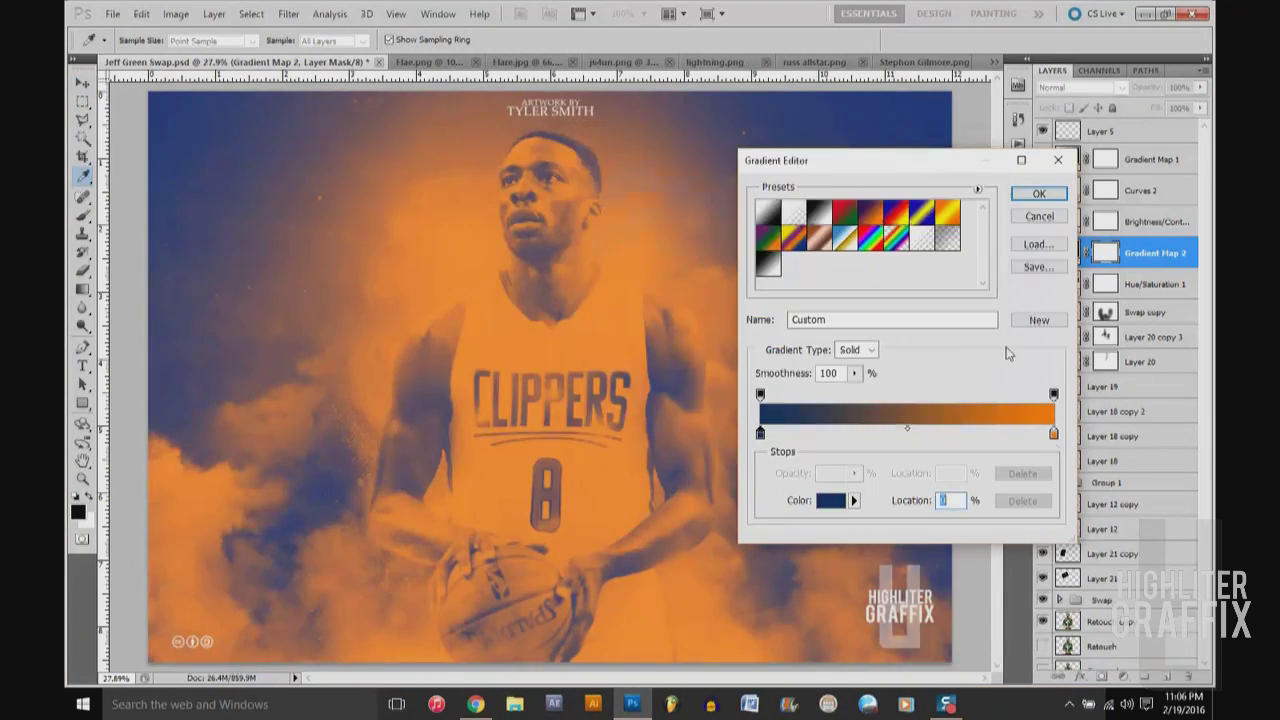
- Set the gradient's dark stop colour and blend Gradient Map 2 as Soft Light
double_click(1053, 432)
click(773, 308)
click(780, 284)
click(939, 161)
click(1039, 193)
click(1080, 87)
click(1110, 290)
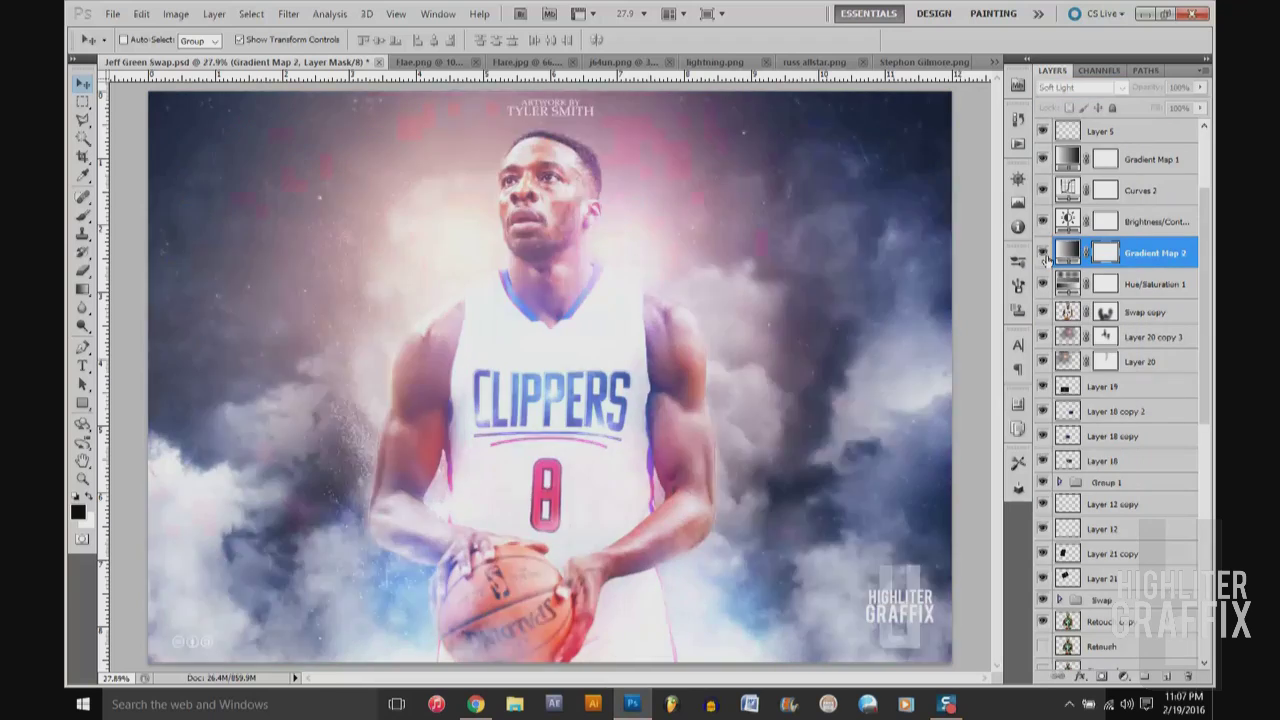
- Re-enable Gradient Map 1 and add a Selective Color layer, lowering cyan and magenta in Reds
click(1043, 162)
click(1150, 159)
click(1124, 677)
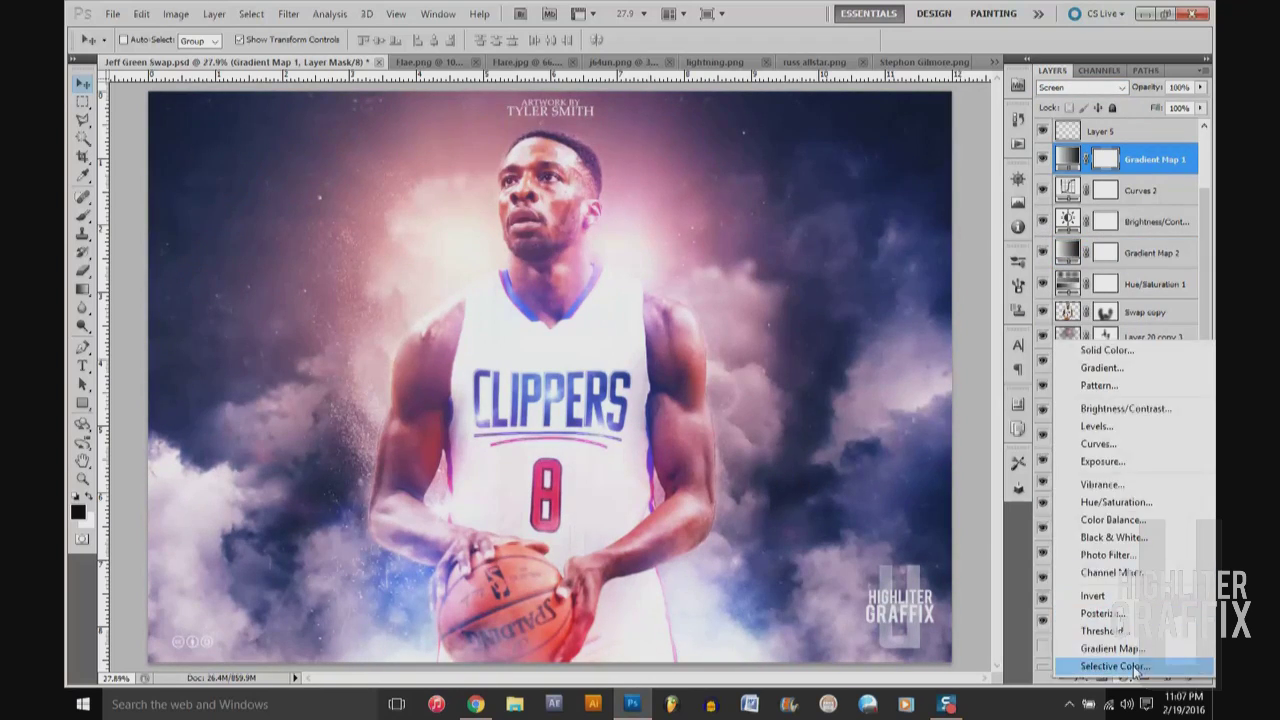
click(1100, 660)
drag(908, 290, 805, 320)
- Push Yellows cyan to +100 and shift Blues toward yellow with less cyan and magenta
click(865, 258)
click(850, 272)
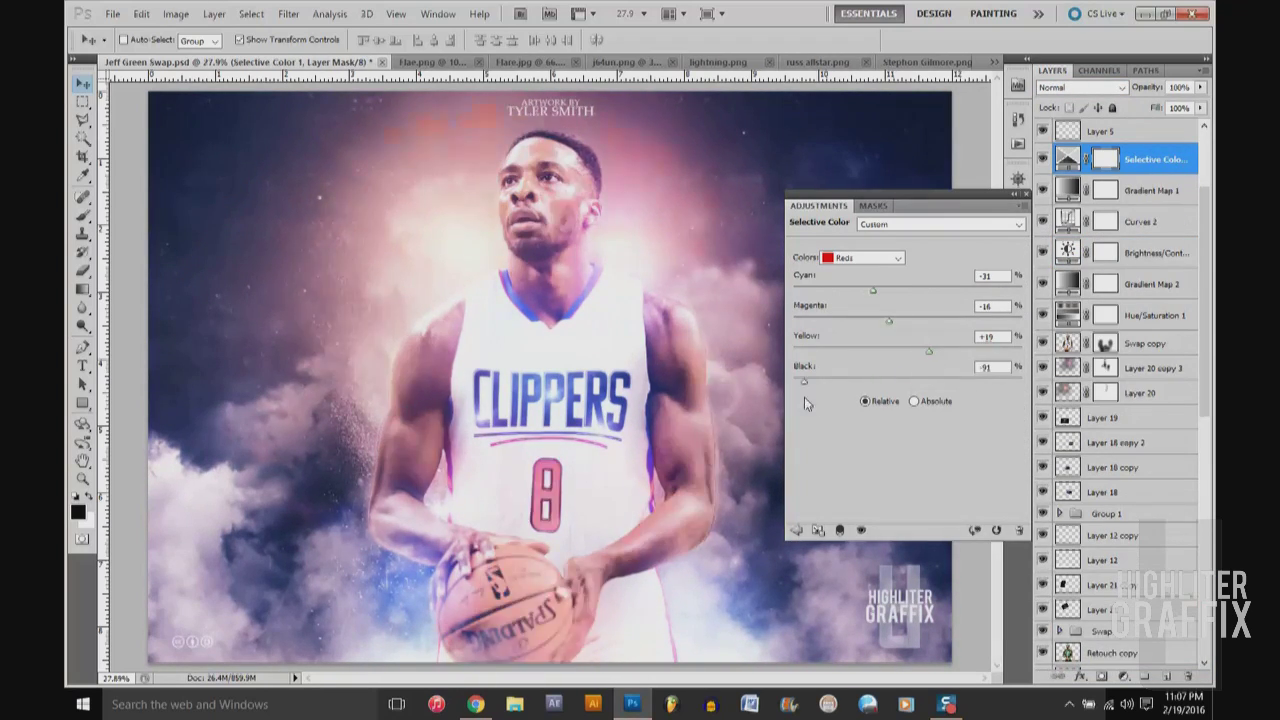
drag(908, 290, 1038, 290)
click(862, 258)
click(886, 303)
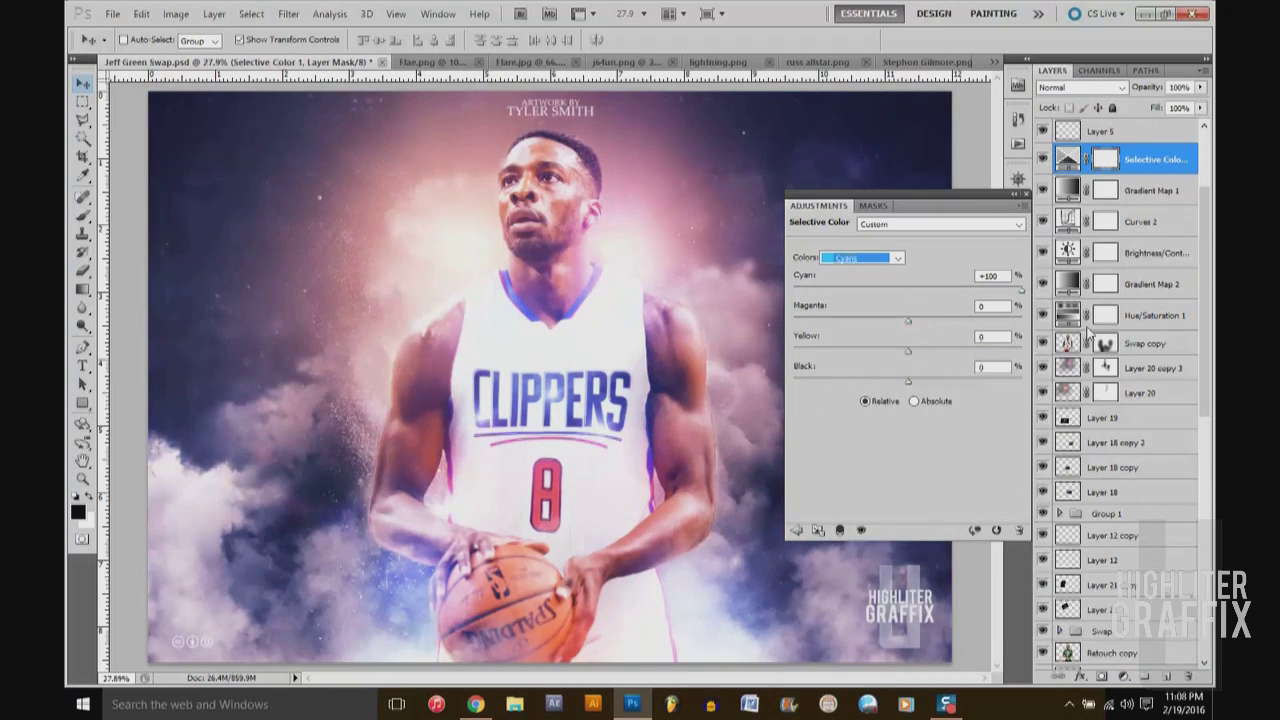
drag(979, 290, 949, 290)
mouse_move(908, 320)
mouse_down()
mouse_move(890, 320)
mouse_move(958, 351)
mouse_up()
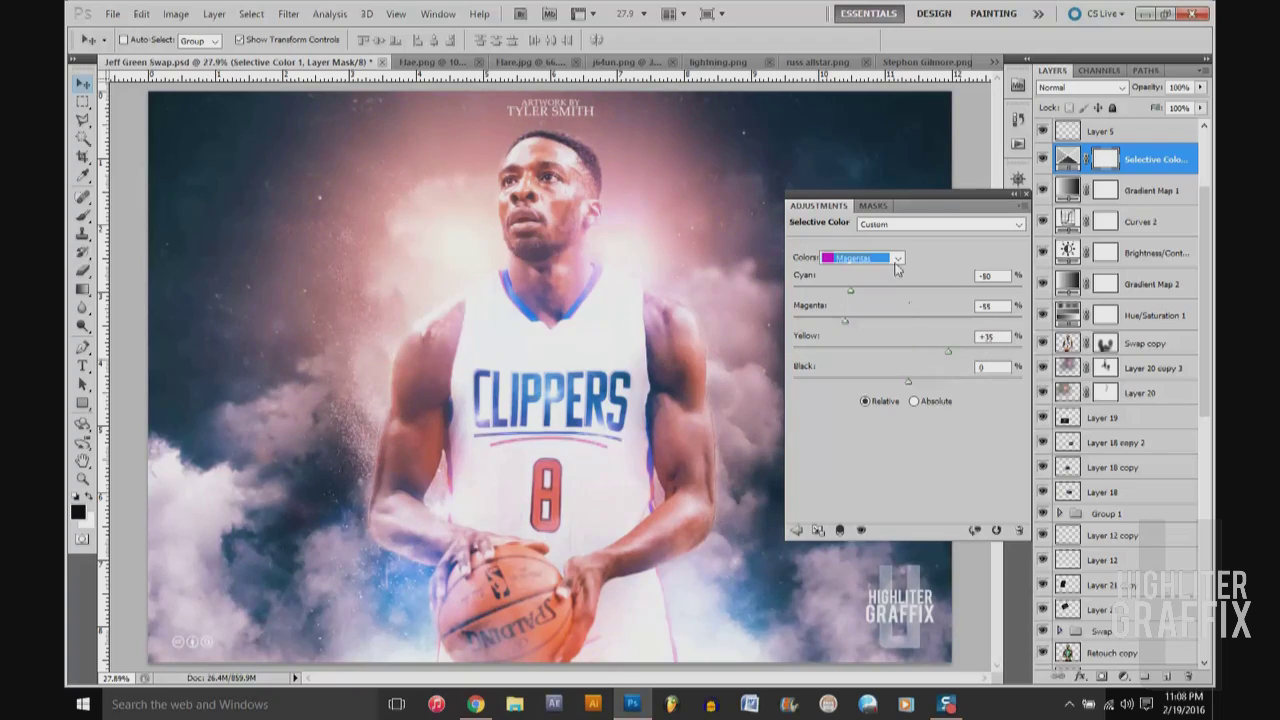
- Raise cyan in the Neutrals and adjust the Blacks values of the Selective Color layer
click(865, 258)
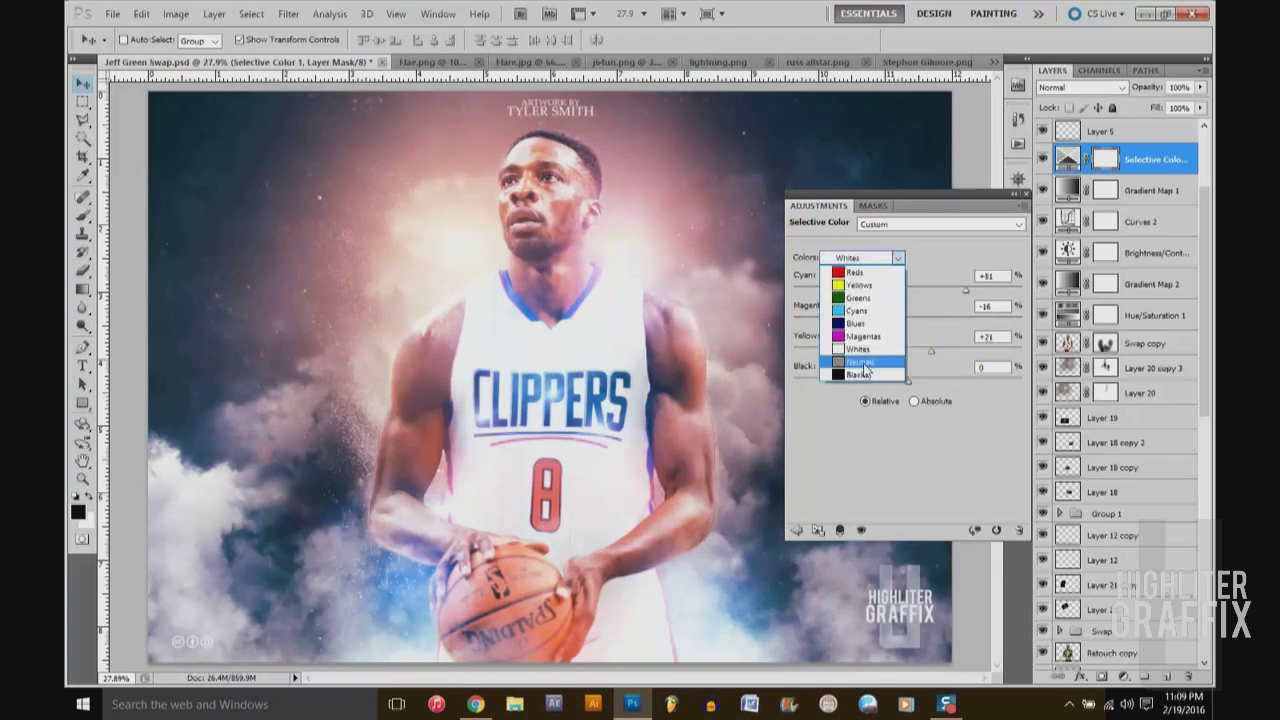
click(850, 362)
drag(908, 290, 944, 290)
click(862, 258)
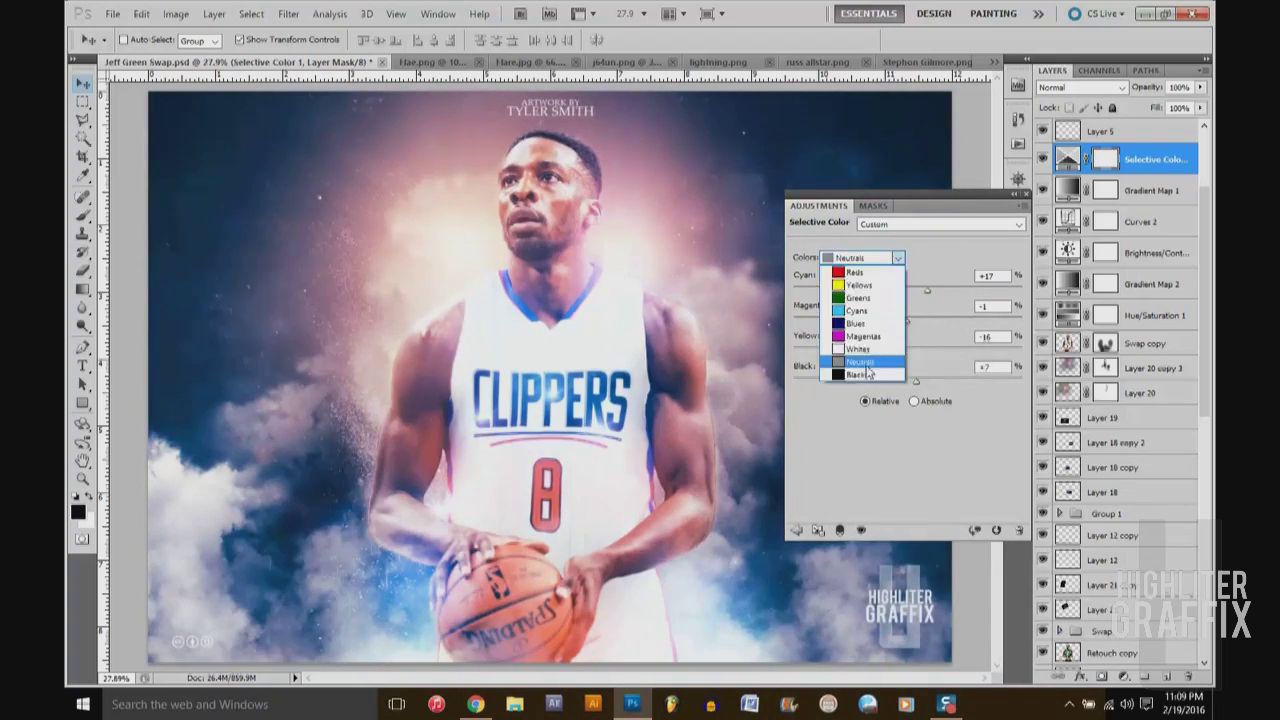
click(850, 374)
drag(908, 351, 836, 351)
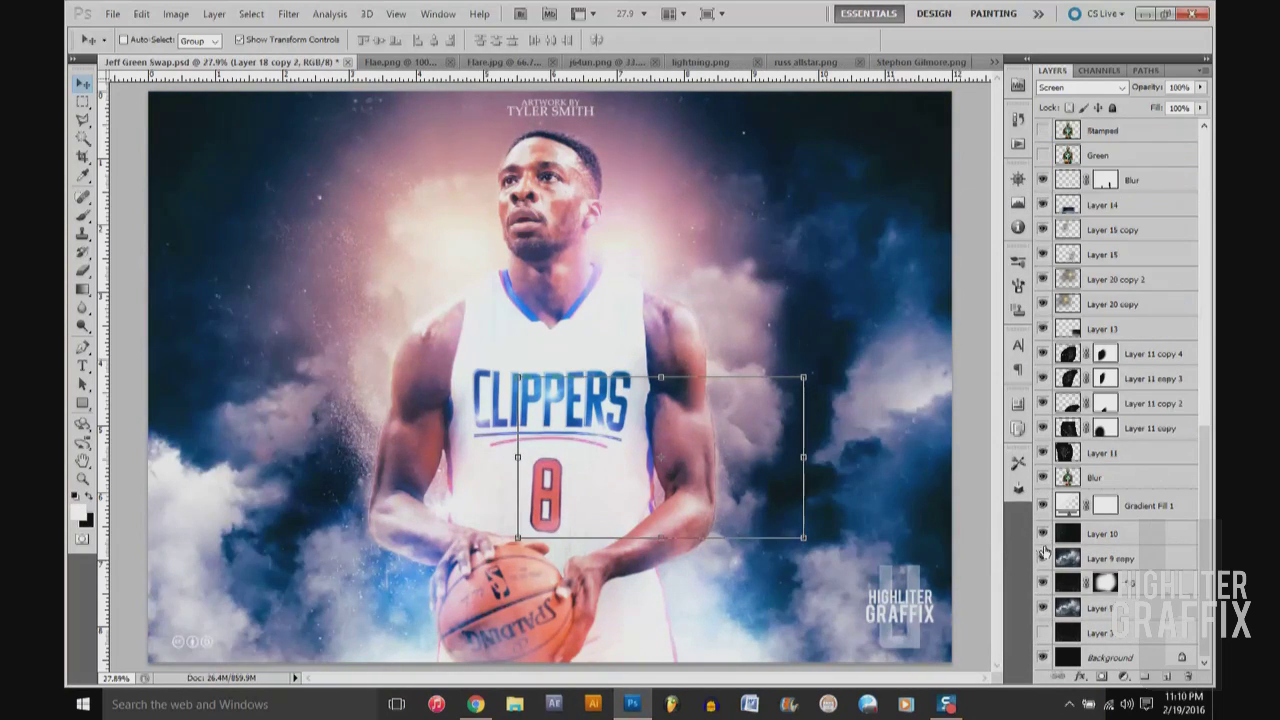
- Duplicate the cloud layer, blend it as Screen, and move it up toward the top
key(ctrl+j)
click(1080, 87)
click(1070, 222)
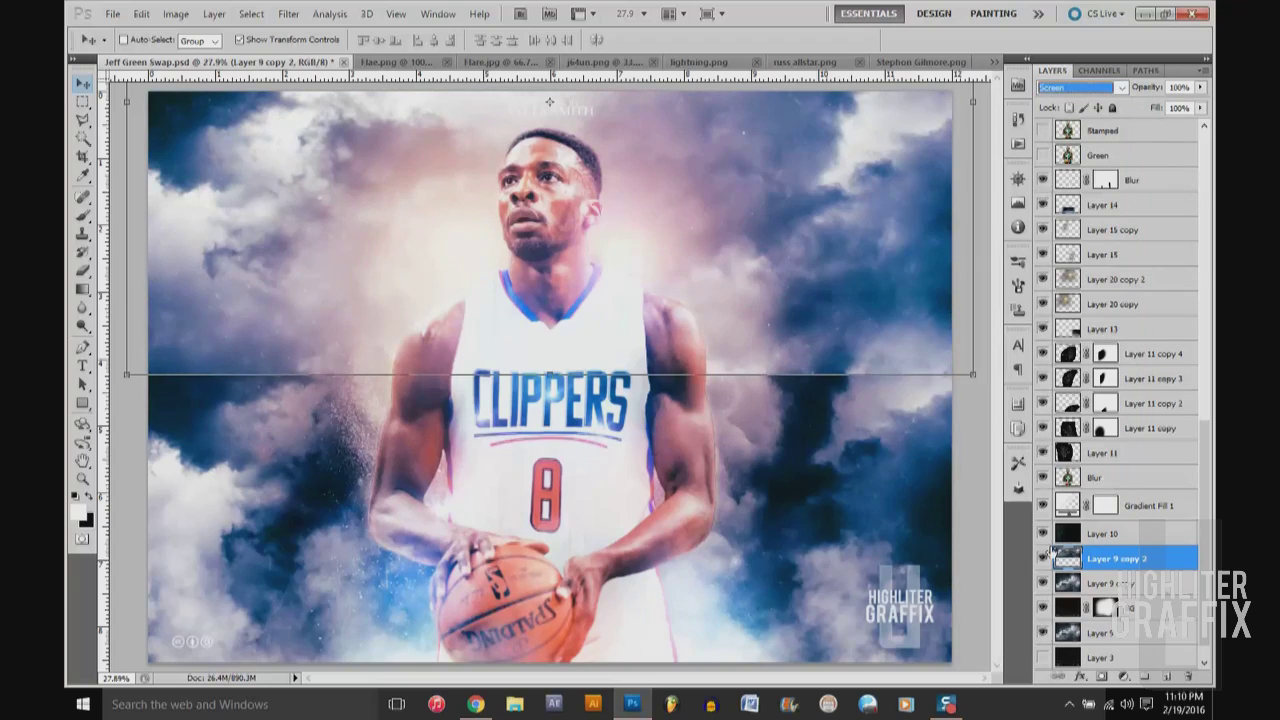
key(ctrl+t)
drag(212, 226, 212, 177)
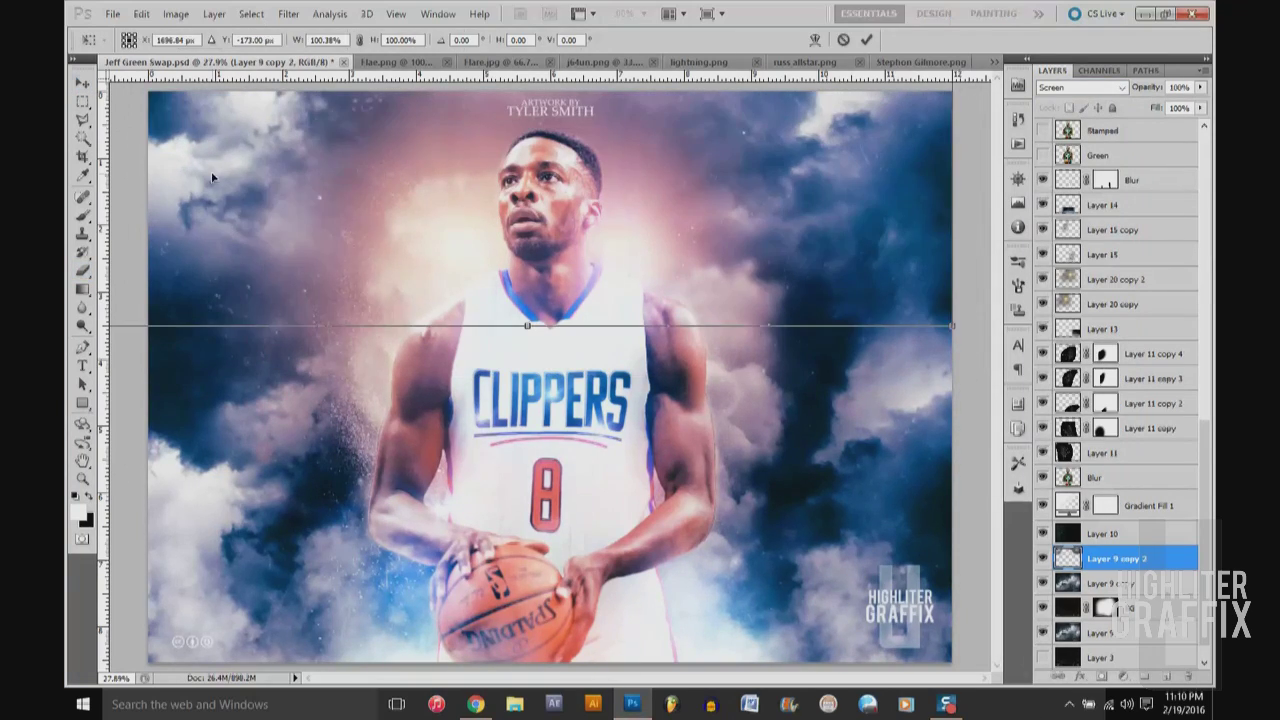
key(Return)
- Show the credit text copy, select Layer 6 copy, and turn on Layer 8's dark vignette
scroll(1047, 290, down, 10)
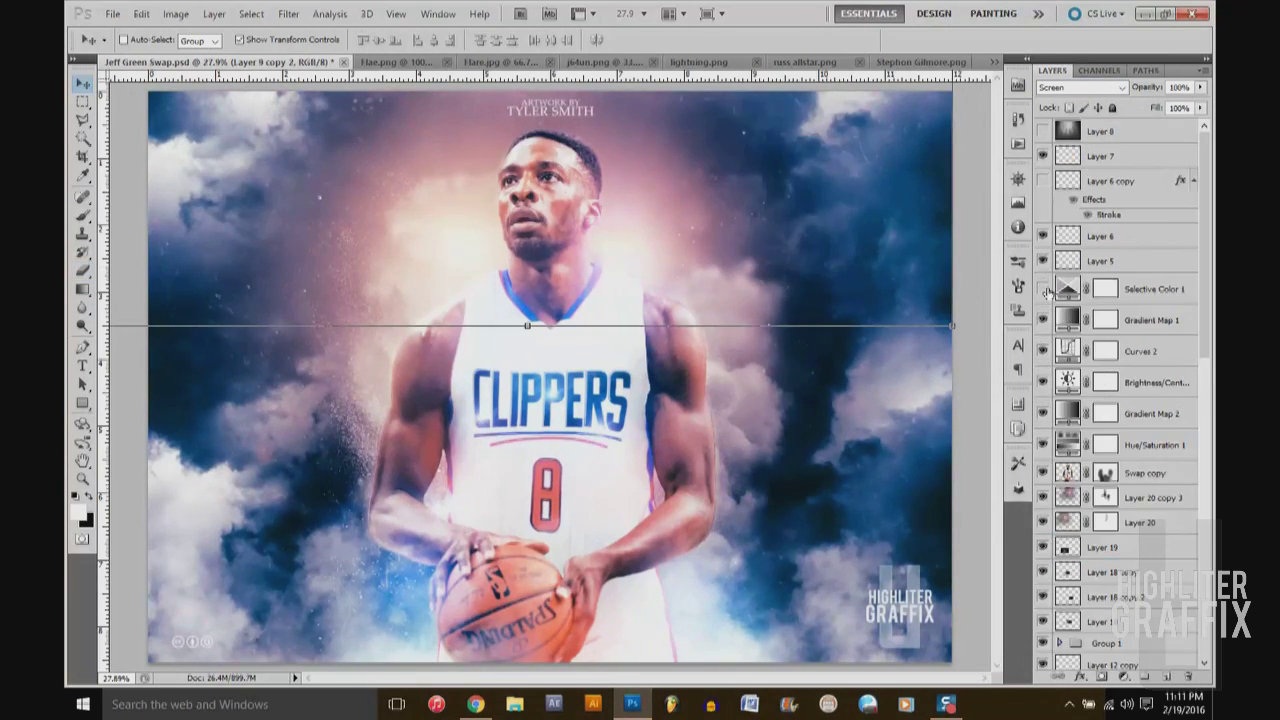
click(1041, 181)
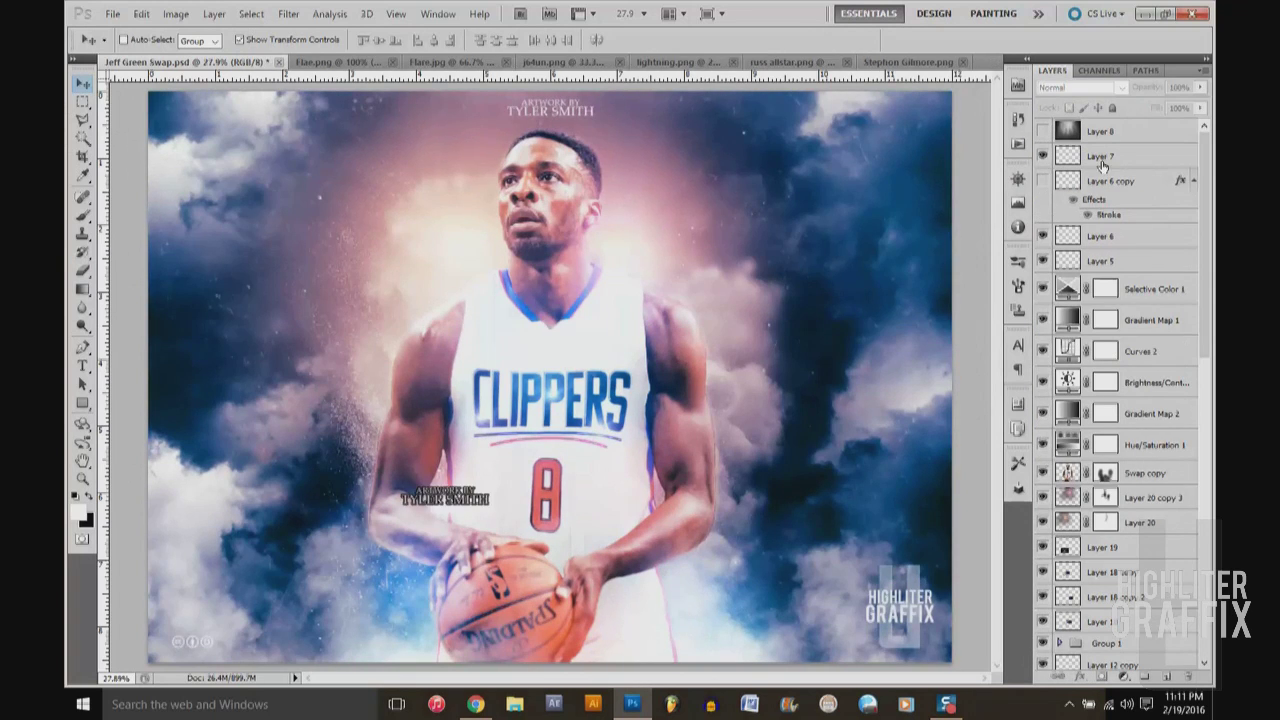
click(1135, 384)
click(1120, 186)
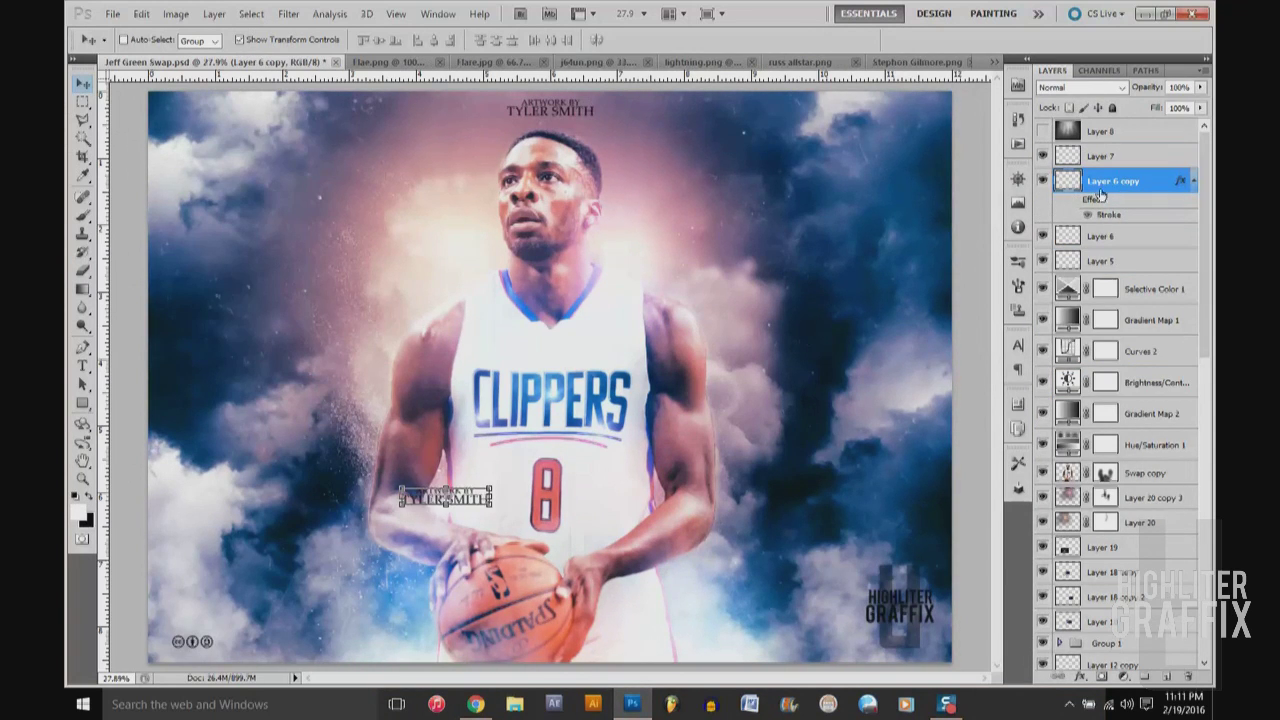
click(1043, 131)
- Rename the Swap group to Jeff Green
scroll(1136, 474, down, 5)
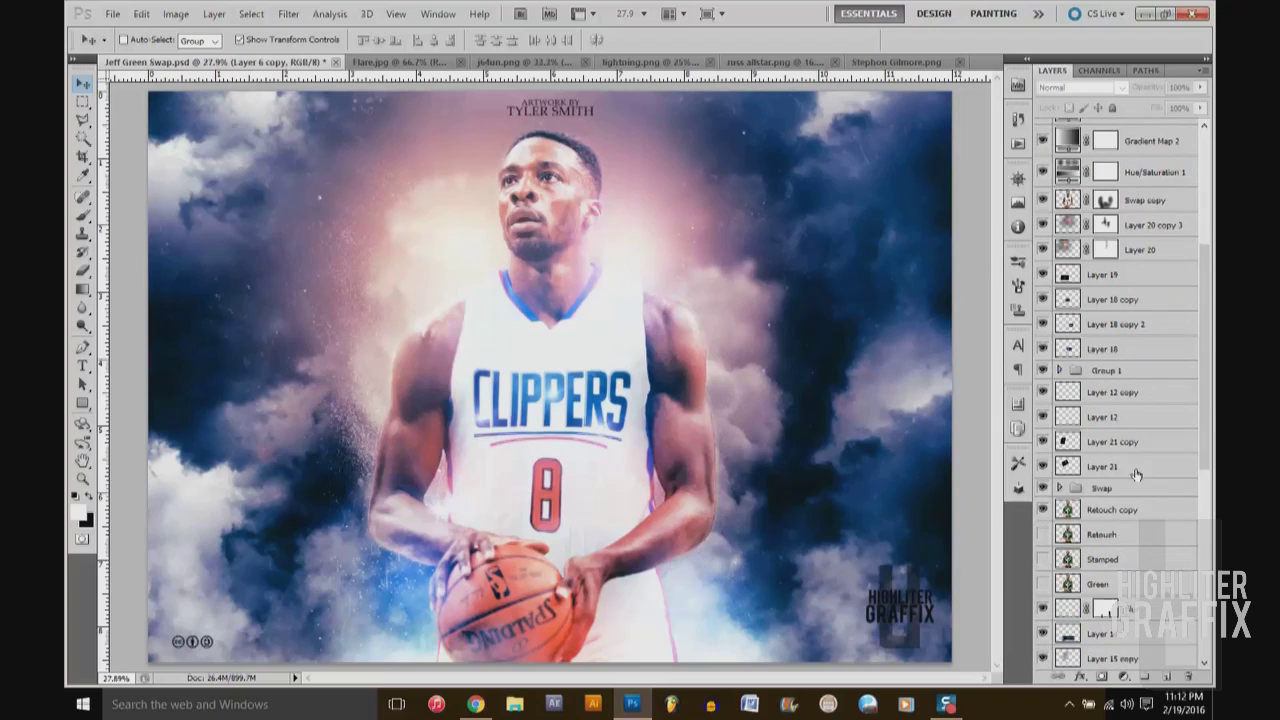
text(Jeff Green)
key(Return)
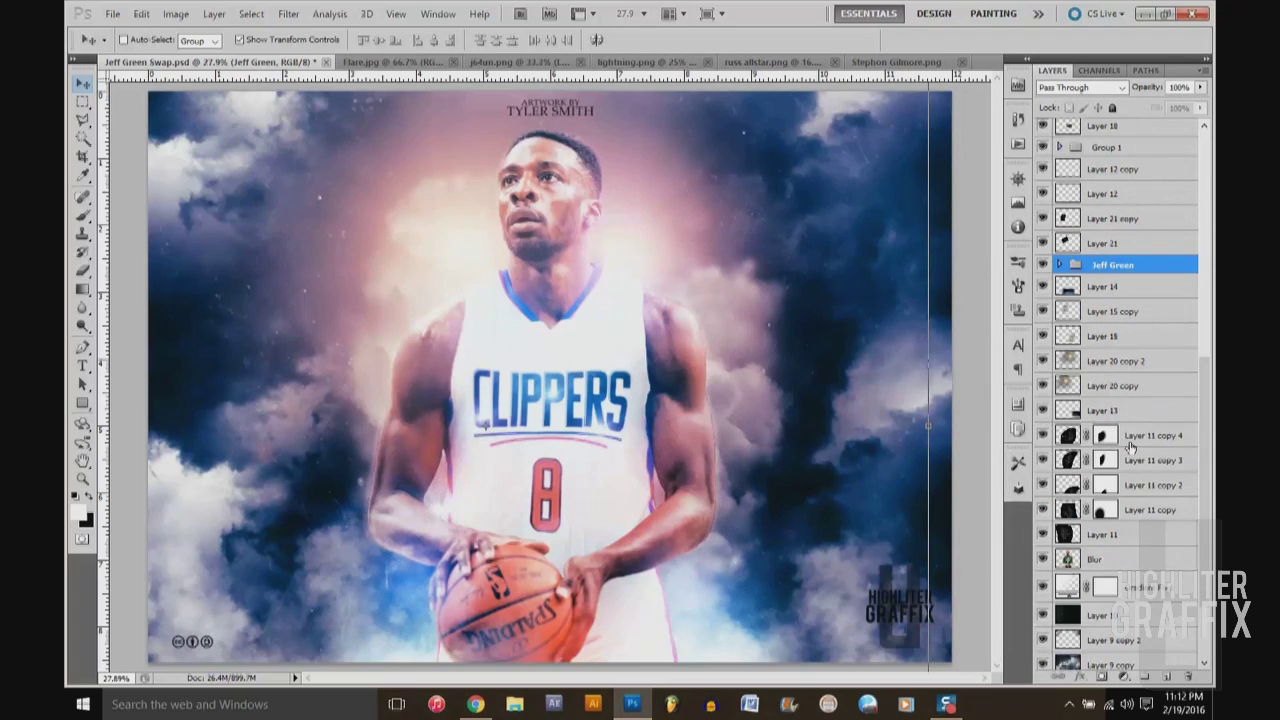
text(D)
scroll(1040, 472, up, 10)
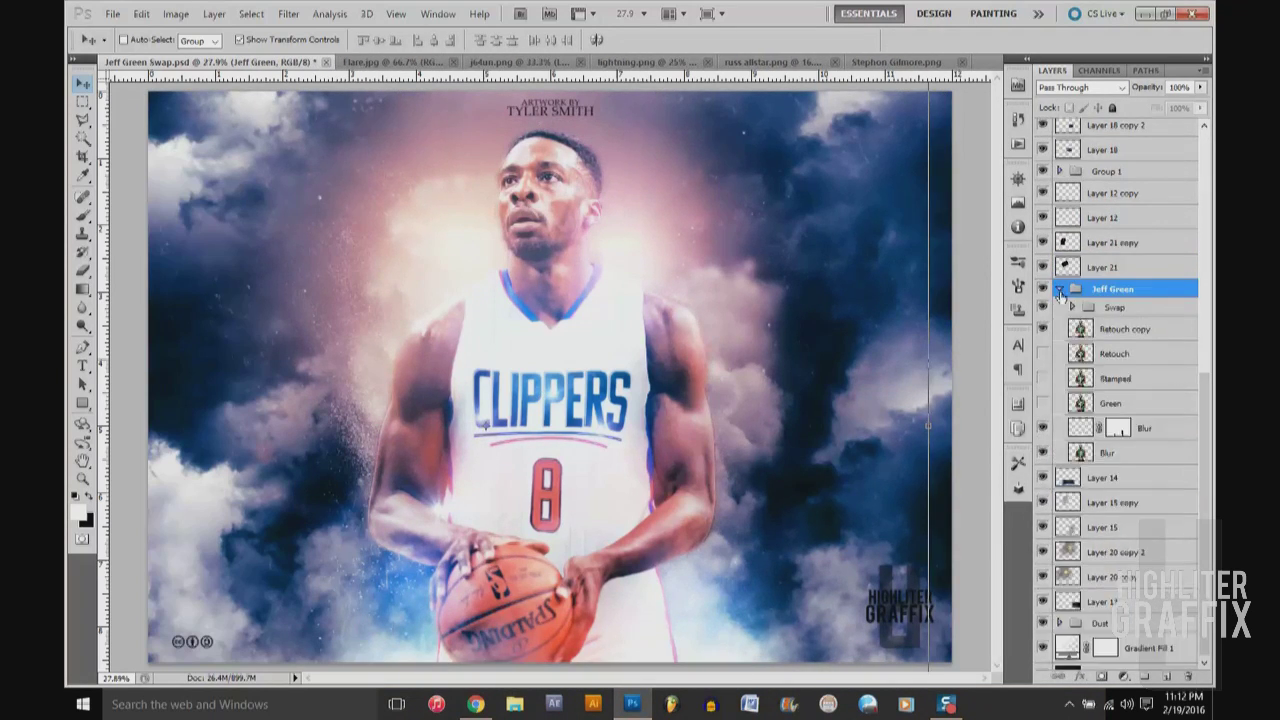
- Show Layer 20 copy 3 and hide Layer 18 copy
click(1042, 497)
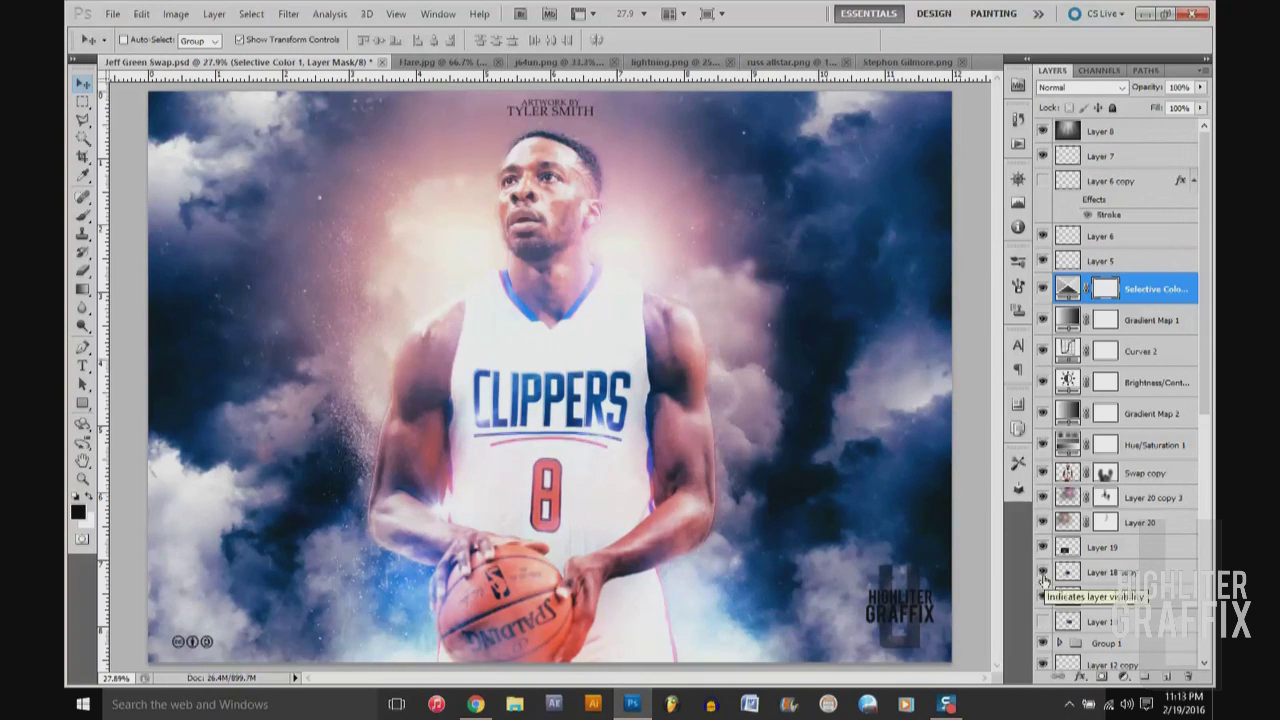
click(1042, 580)
scroll(1095, 547, down, 1)
- Drag the starry flare image into the poster and position its layer
click(1150, 295)
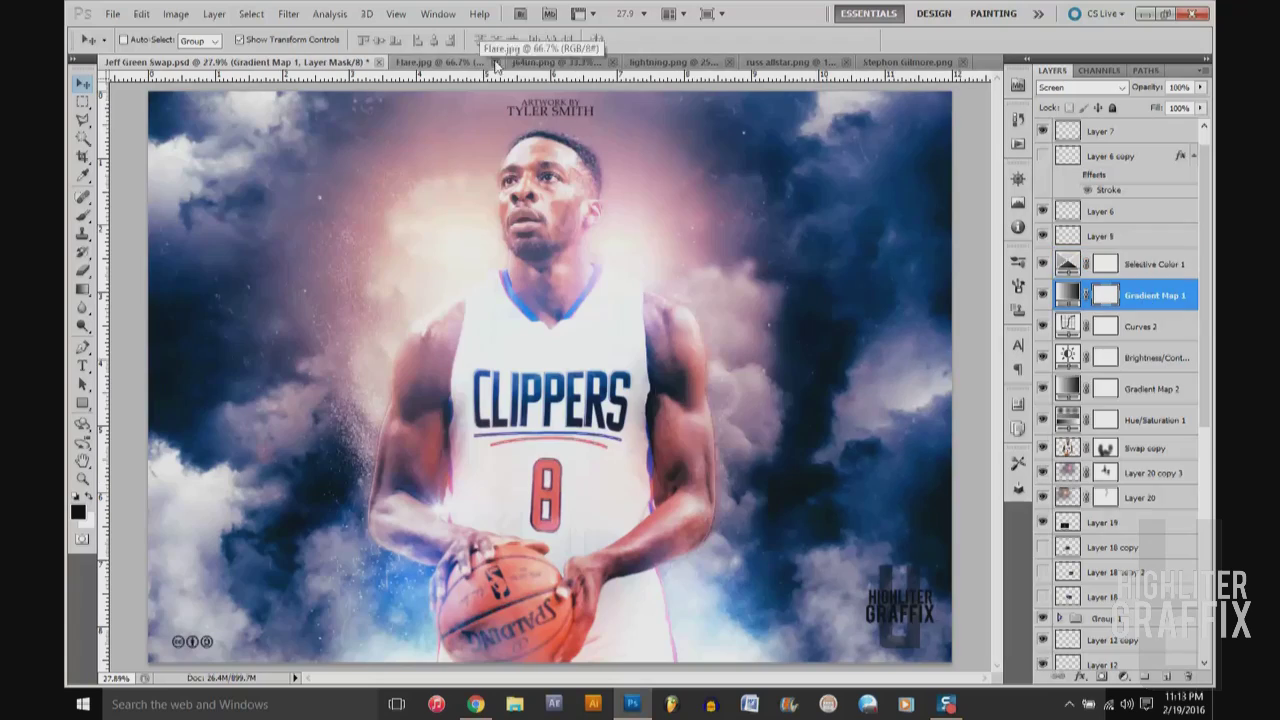
click(440, 62)
drag(300, 300, 420, 350)
mouse_move(1105, 260)
mouse_down()
mouse_move(1148, 680)
mouse_move(1120, 655)
mouse_up()
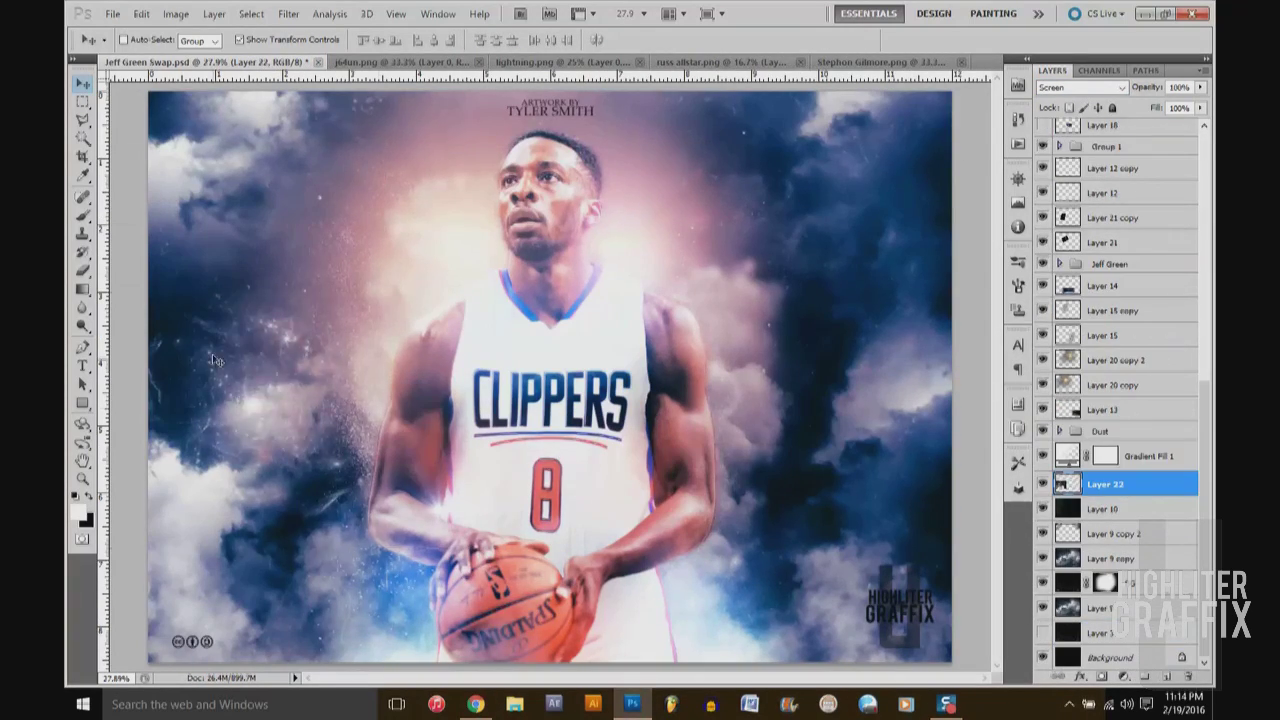
- Duplicate the flare layer and move the copy up to brighten the top centre
click(1108, 428)
key(b)
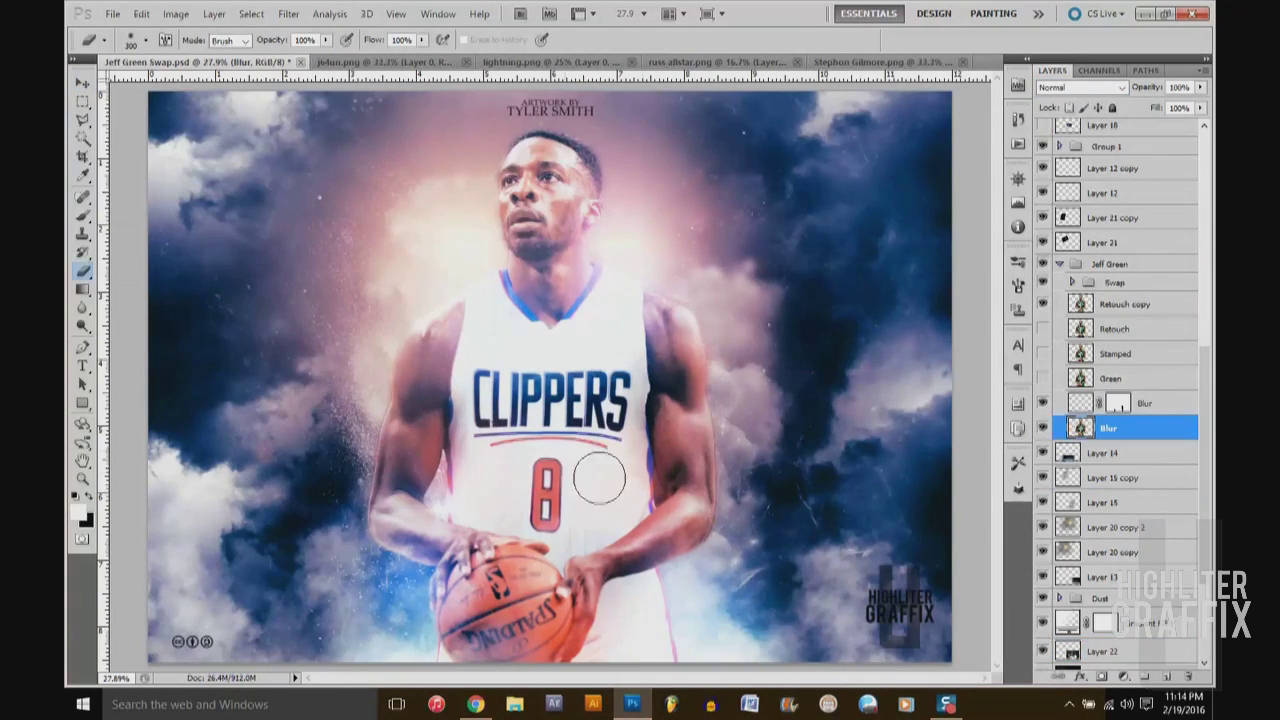
key(v)
drag(790, 560, 721, 171)
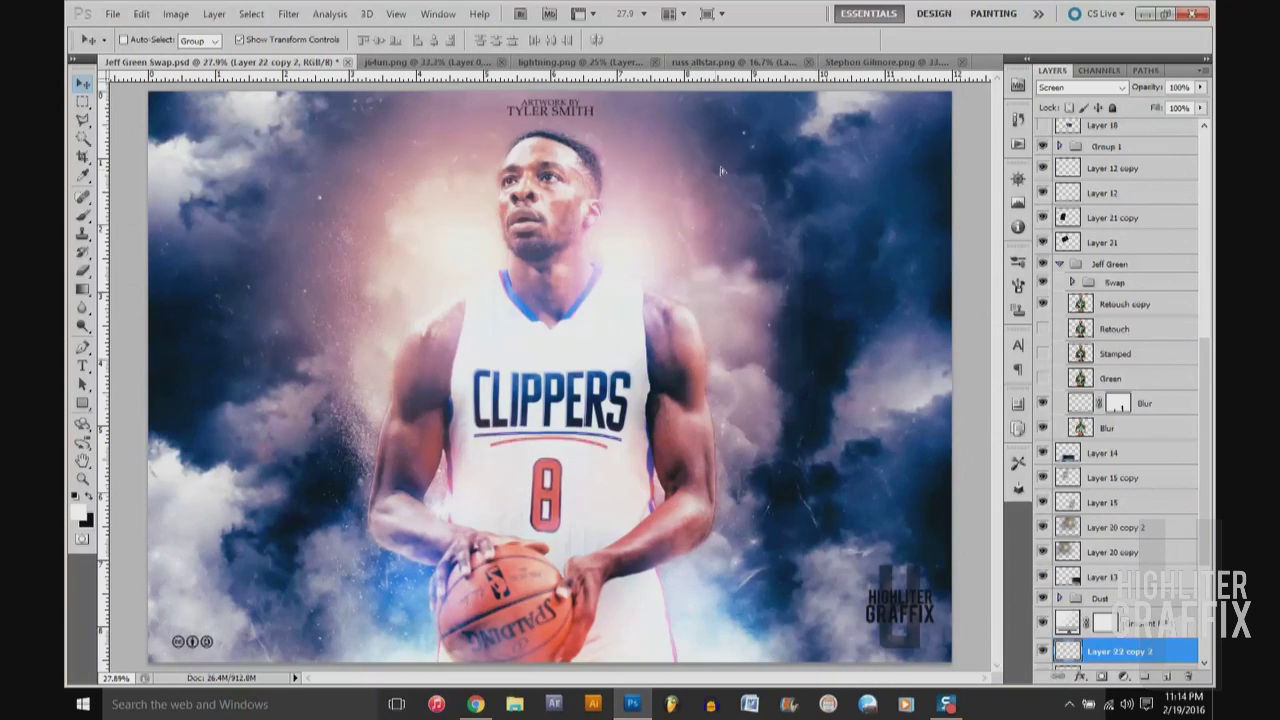
key(v)
click(430, 62)
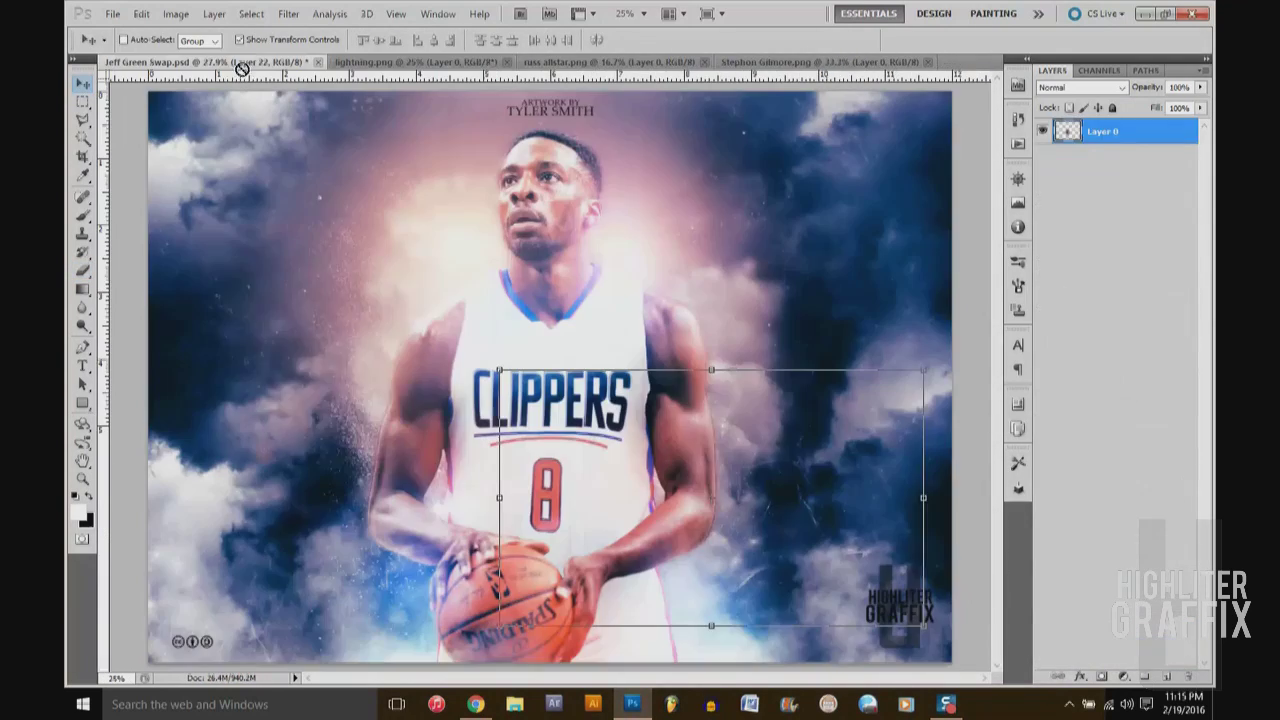
drag(550, 380, 330, 400)
drag(1105, 657, 1120, 215)
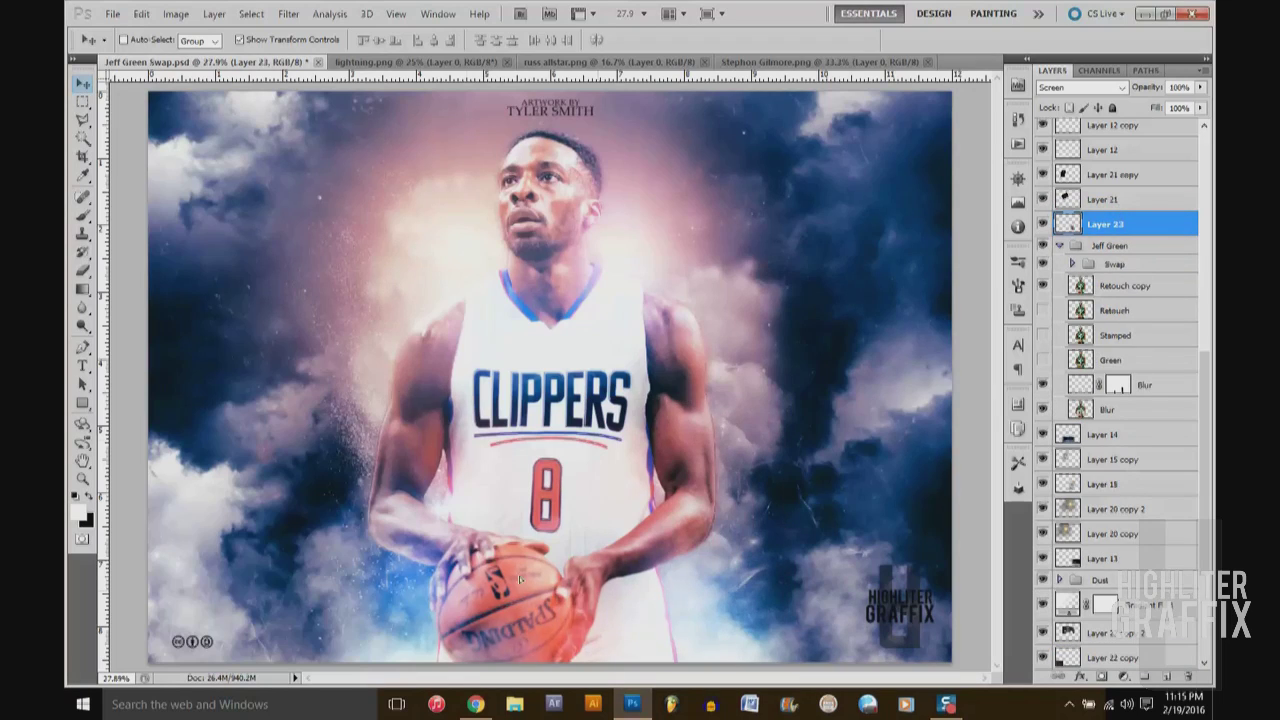
key(Delete)
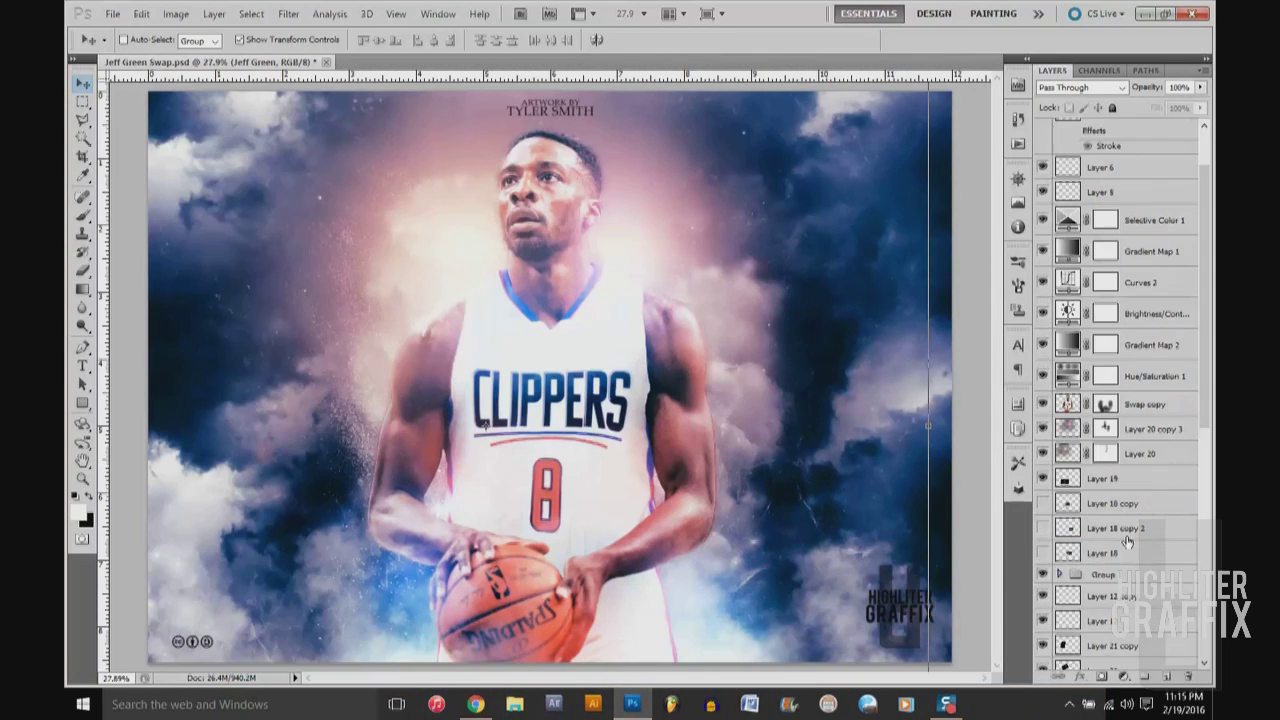
- Collapse and select Group 1, then save the poster
ctrl+click(670, 470)
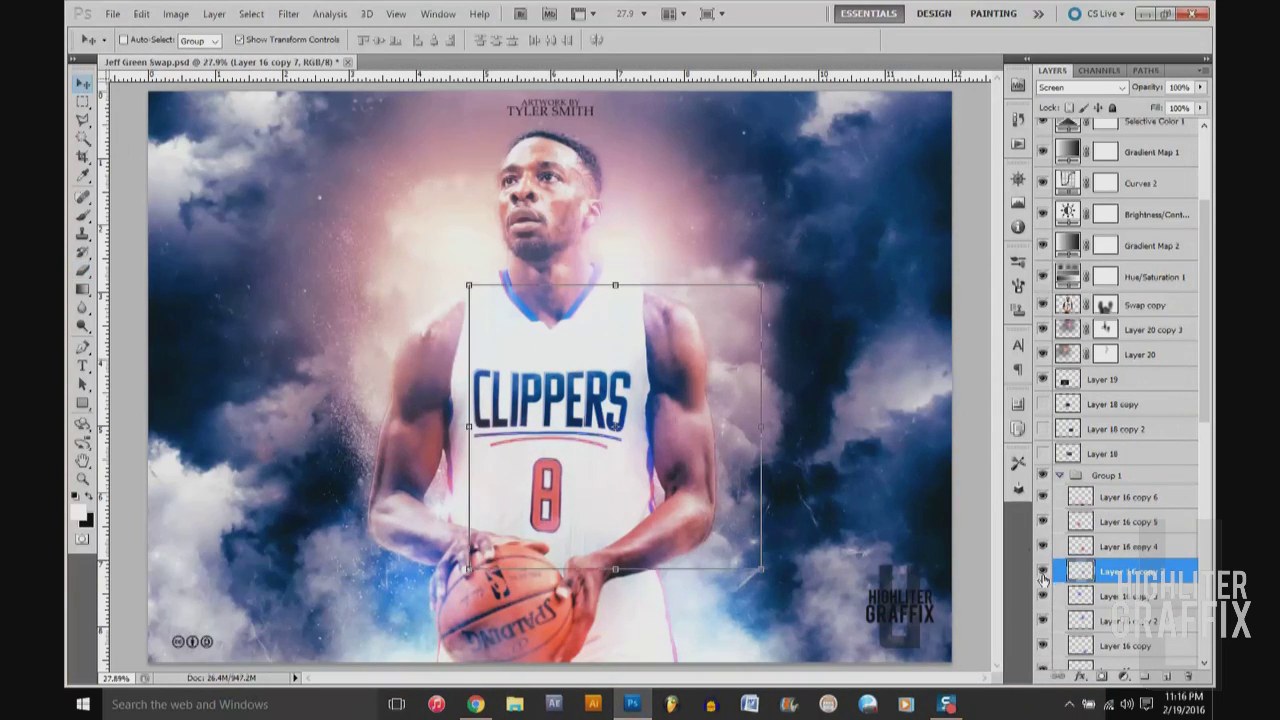
ctrl+click(213, 132)
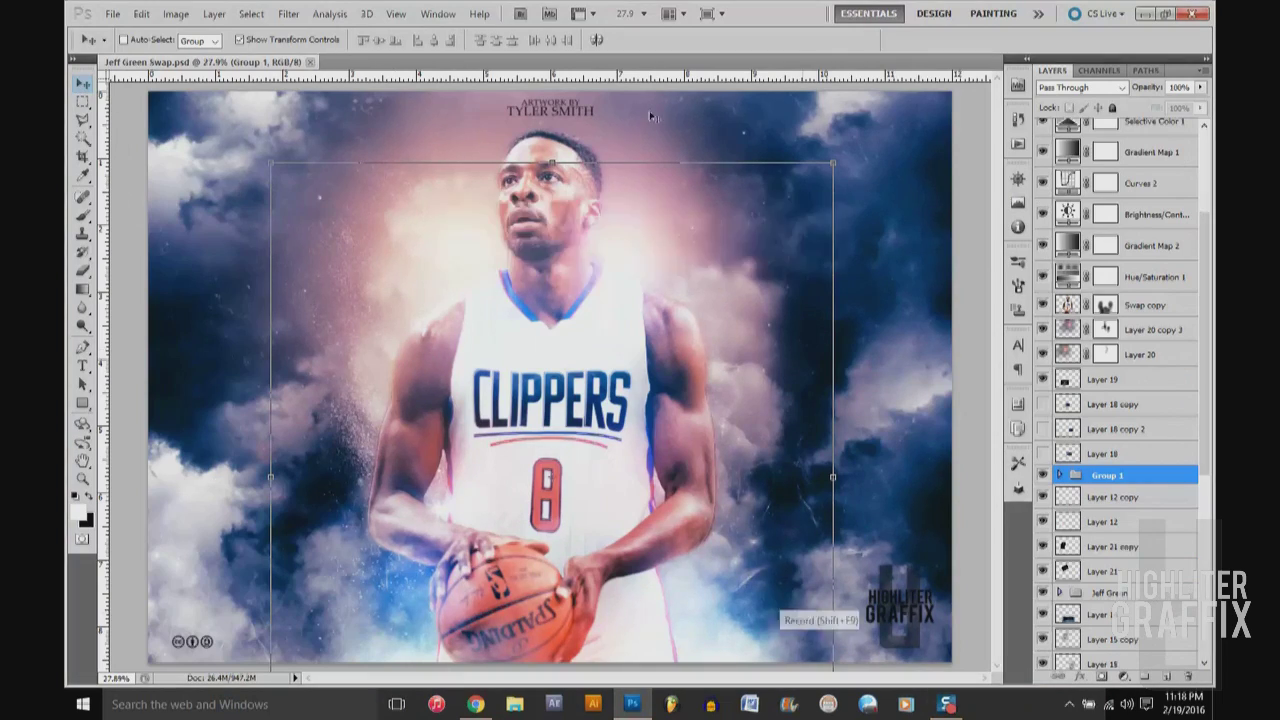
key(ctrl+o)
- Open Clippers.png from Documents\Logos\Teams and drag it into the poster
click(153, 193)
double_click(200, 110)
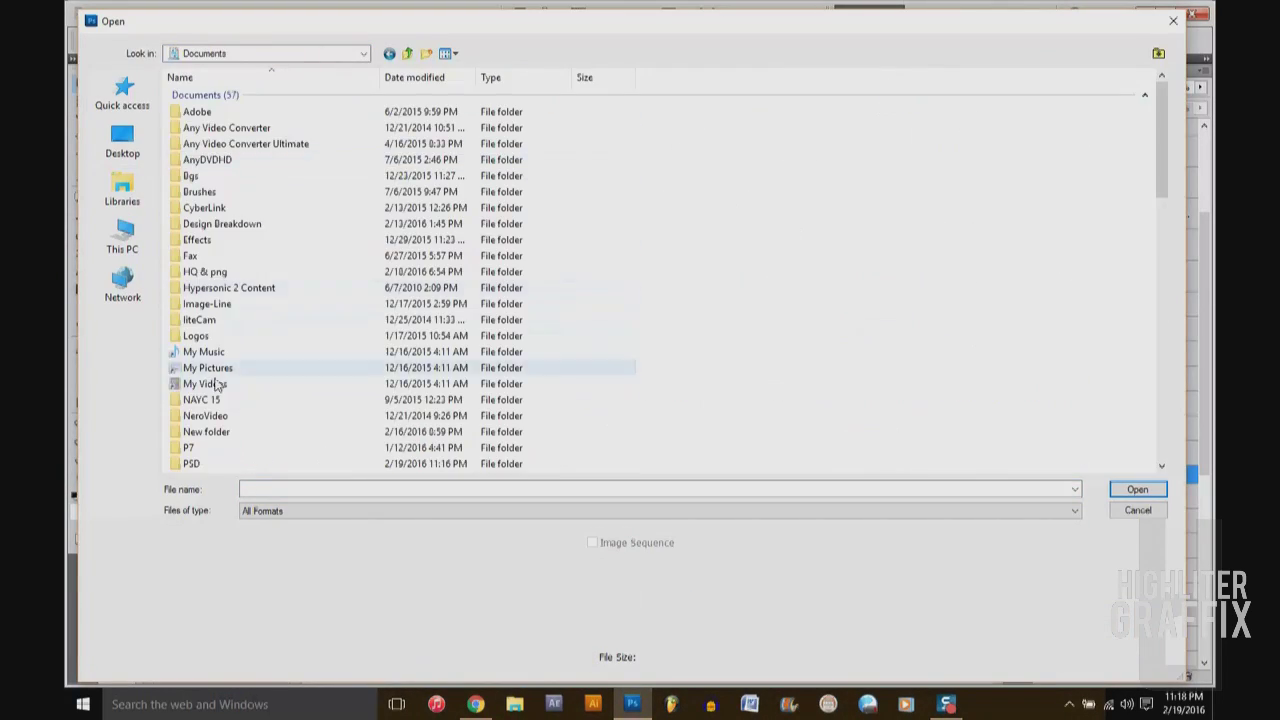
double_click(210, 340)
double_click(220, 249)
drag(672, 295, 360, 250)
- Move the logo layer down the stack, place it bottom-left and change its blend mode
key(shift+alt+m)
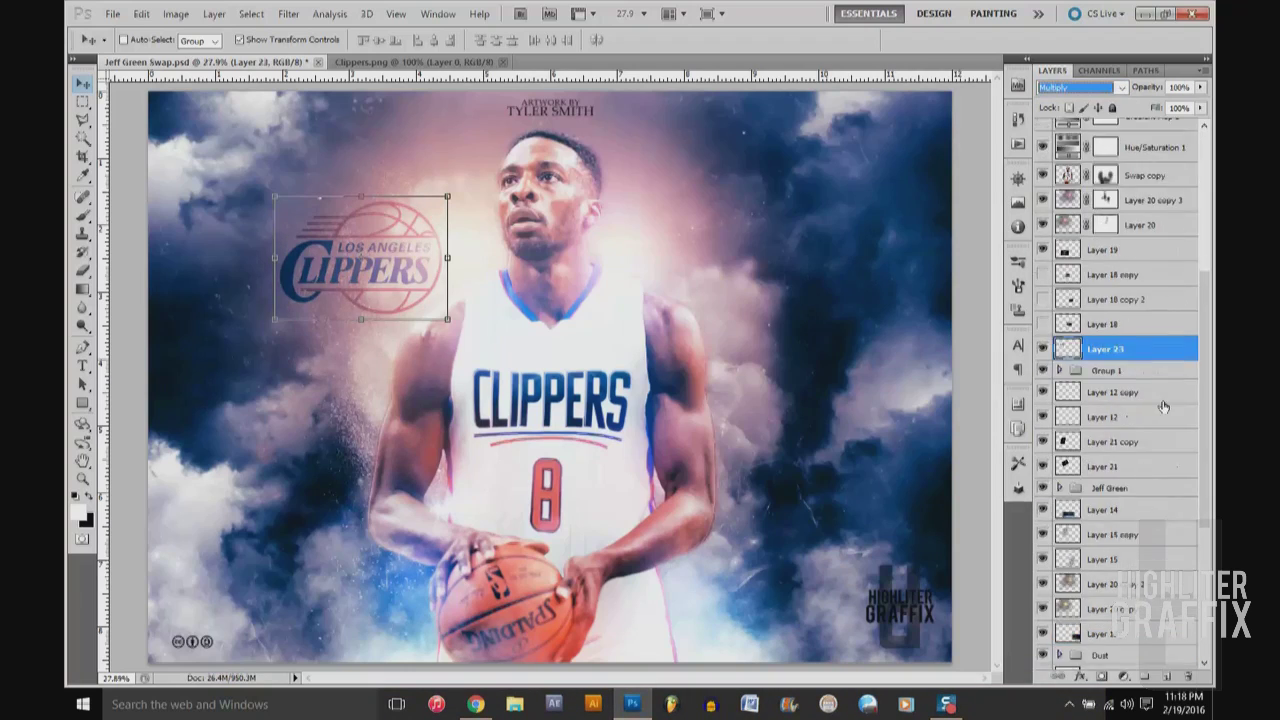
key(ctrl+bracketleft)
key(ctrl+bracketleft)
key(ctrl+t)
drag(266, 162, 218, 494)
click(1080, 87)
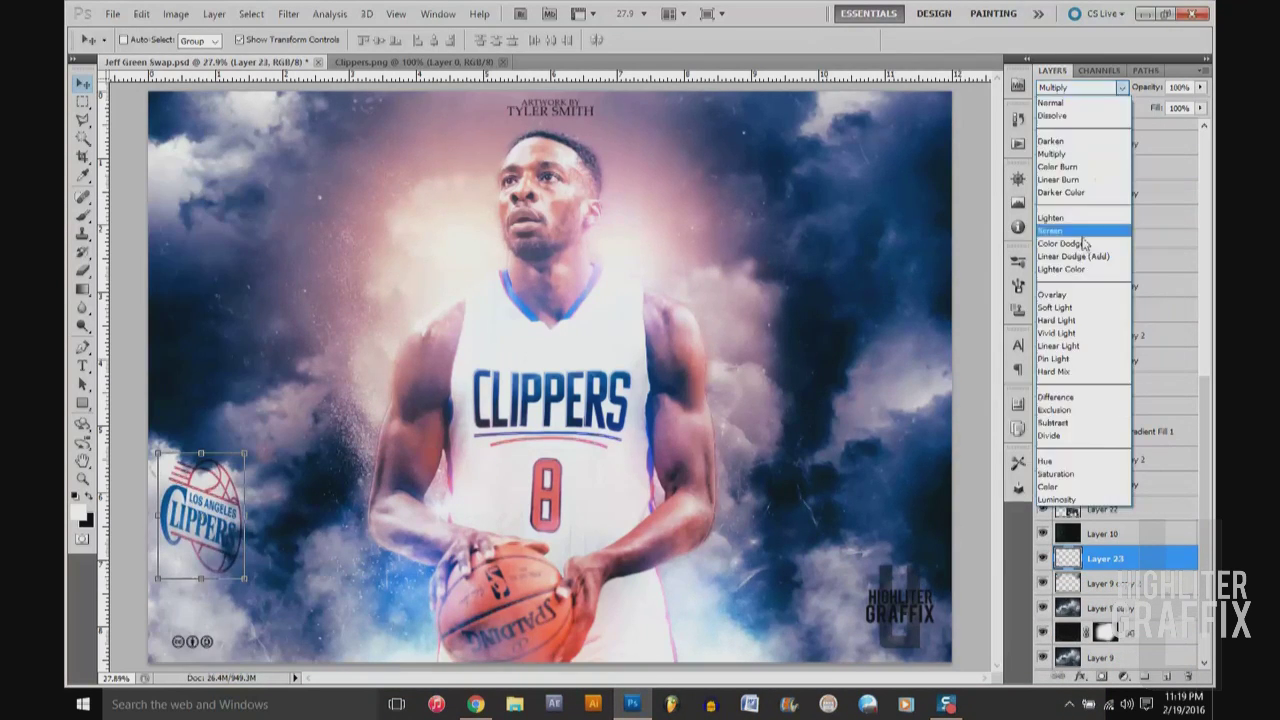
click(1075, 248)
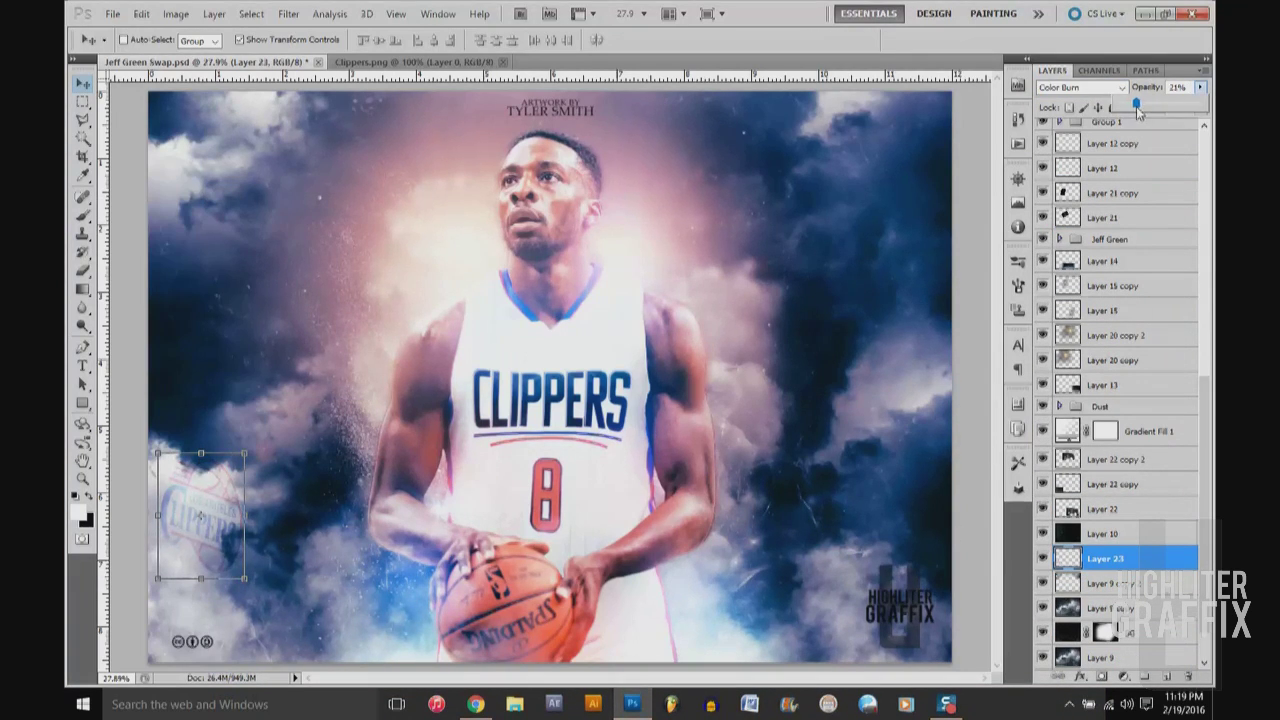
- Blur the bottom-left logo and adjust its opacity, then discard that attempt
click(288, 13)
click(520, 245)
click(925, 243)
click(1200, 87)
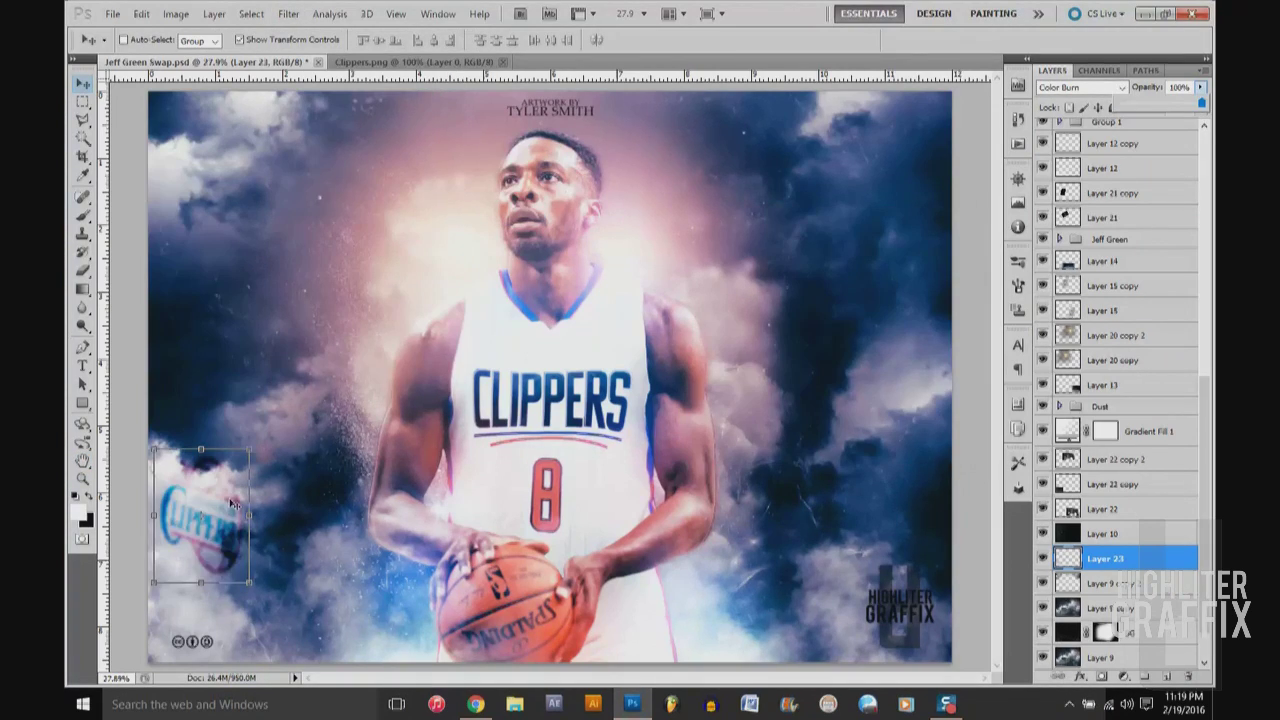
click(410, 62)
- Place a sharp Clippers logo enlarged in the upper right, set to Multiply
drag(300, 170, 765, 220)
key(ctrl+t)
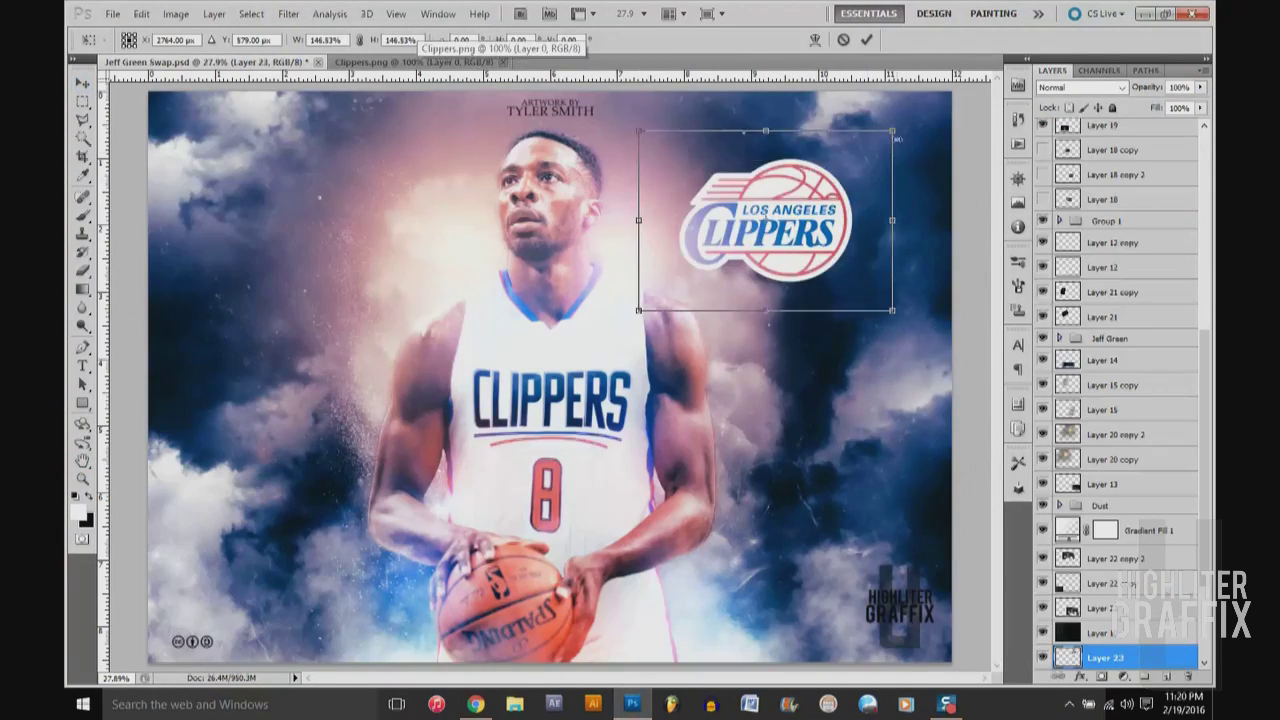
drag(897, 138, 923, 104)
key(Return)
key(shift+alt+m)
- Move the logo layer below the Layer 20 copies and set it to Overlay
drag(1105, 657, 1142, 562)
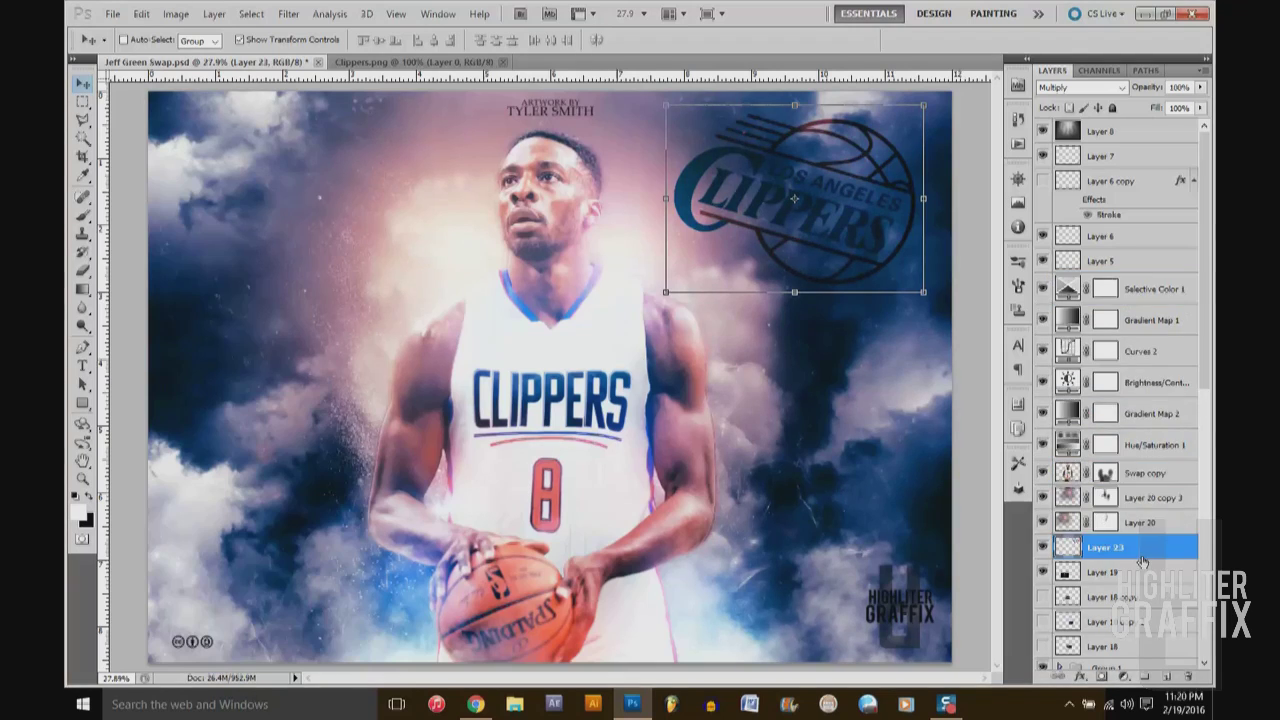
scroll(1142, 562, down, 5)
click(1100, 592)
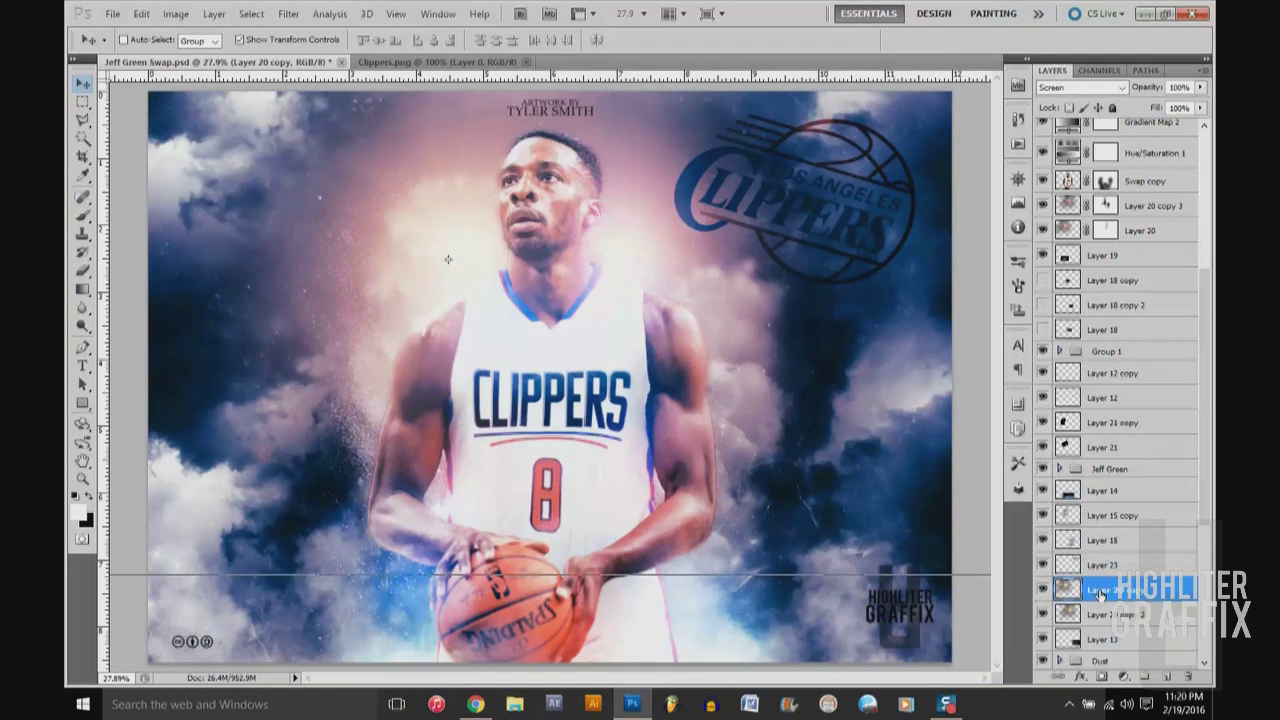
drag(1100, 565, 1100, 625)
click(1080, 87)
- Apply a Motion Blur to the Clippers logo
scroll(1080, 87, down, 2)
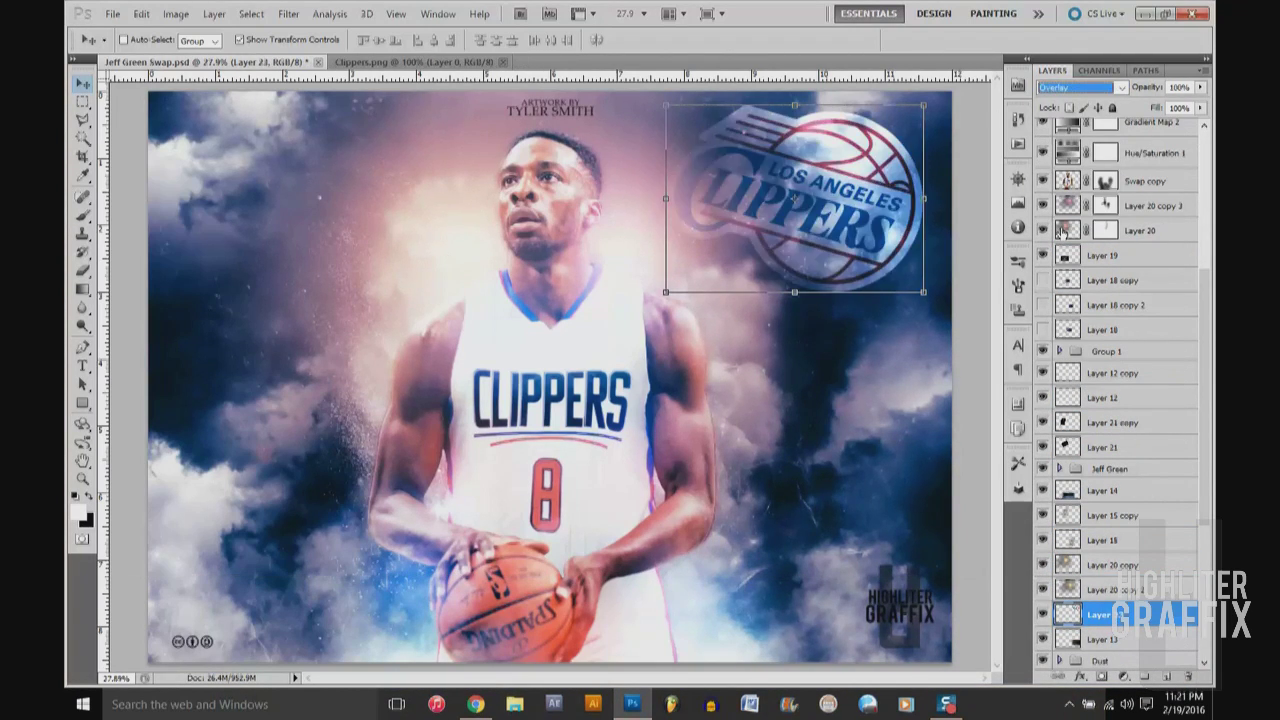
click(288, 13)
click(450, 215)
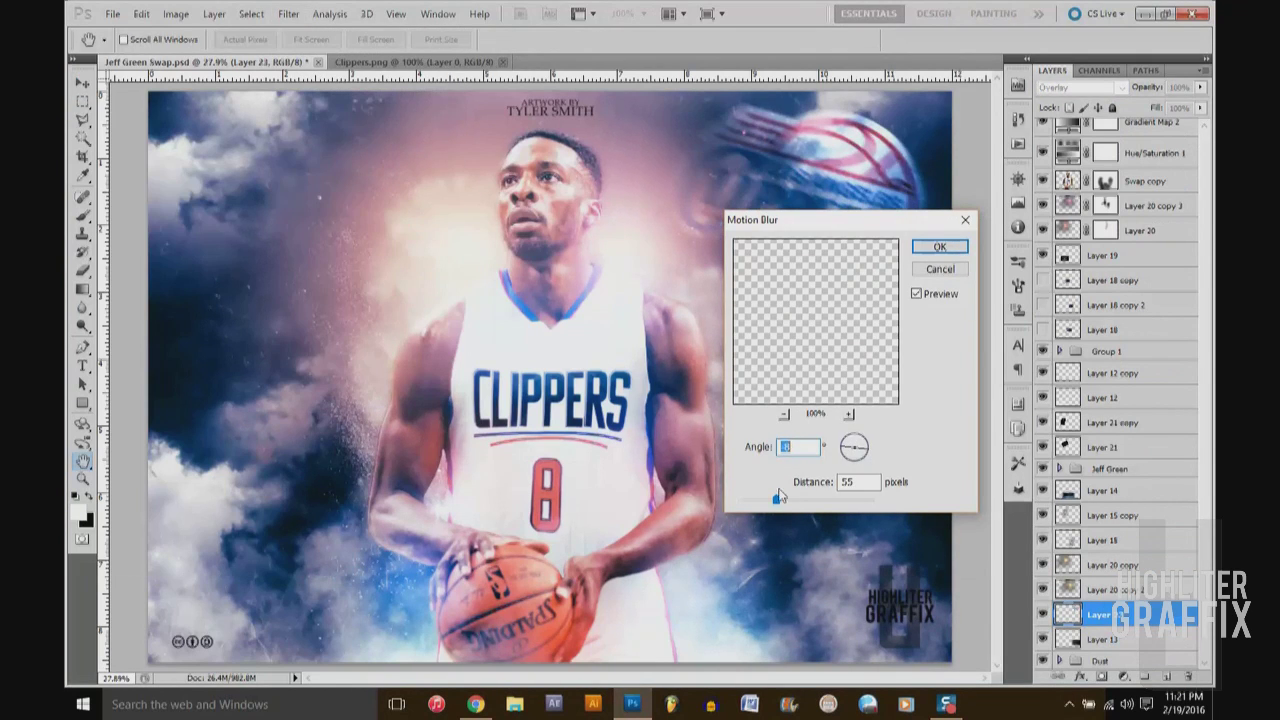
drag(760, 219, 182, 168)
click(371, 197)
- Set Multiply, duplicate the logo, and shift both logo layers down and right
scroll(1080, 87, down, 1)
click(1080, 87)
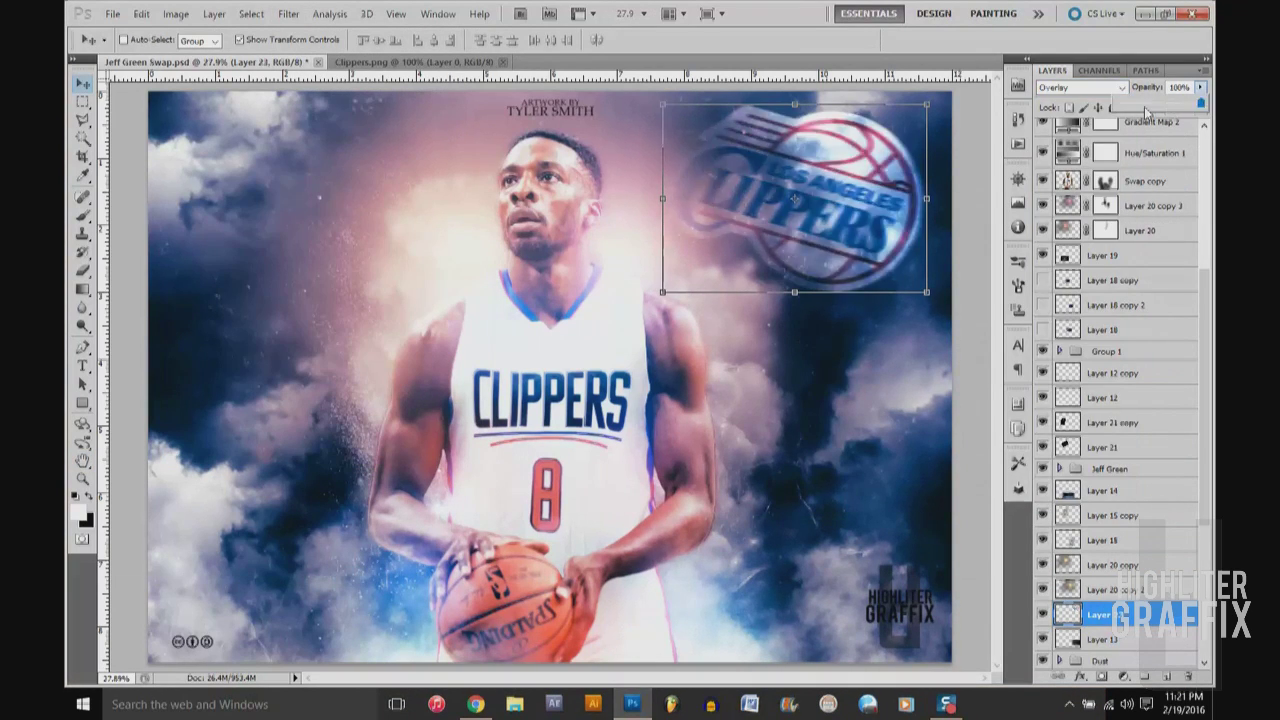
key(ctrl+j)
click(1043, 640)
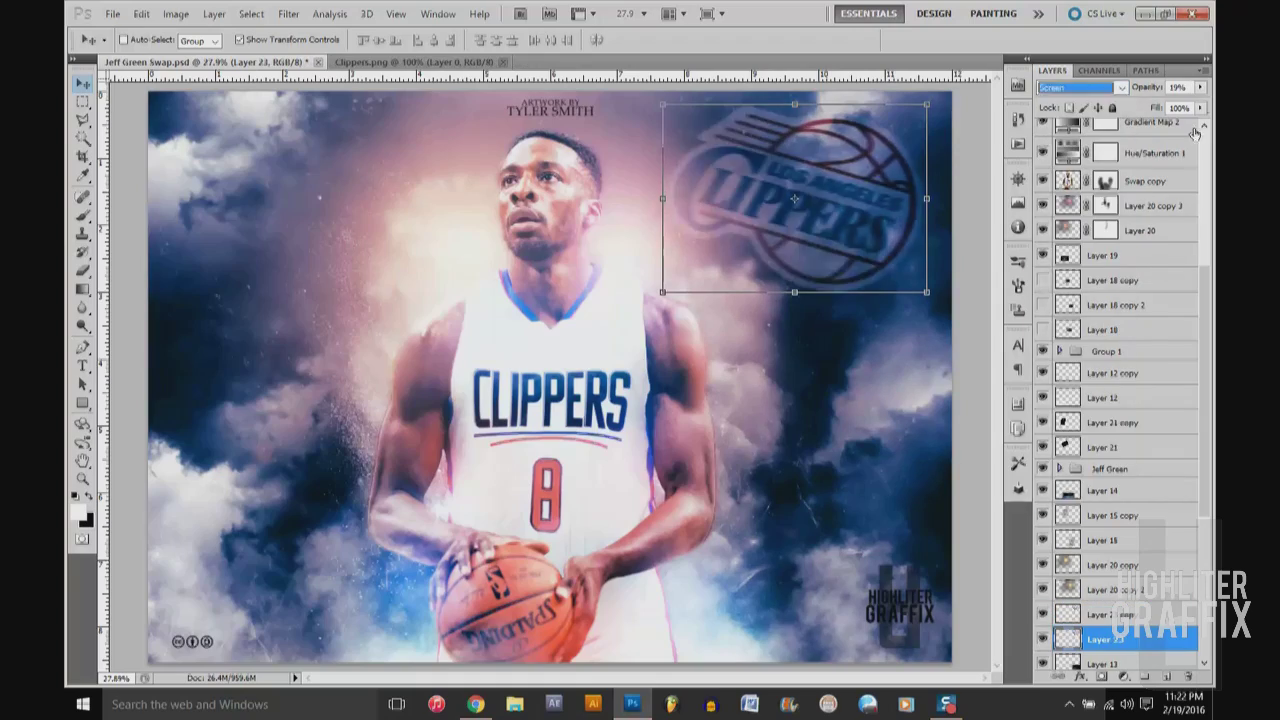
shift+click(1100, 639)
mouse_move(823, 120)
mouse_down()
mouse_move(881, 345)
mouse_move(773, 140)
mouse_up()
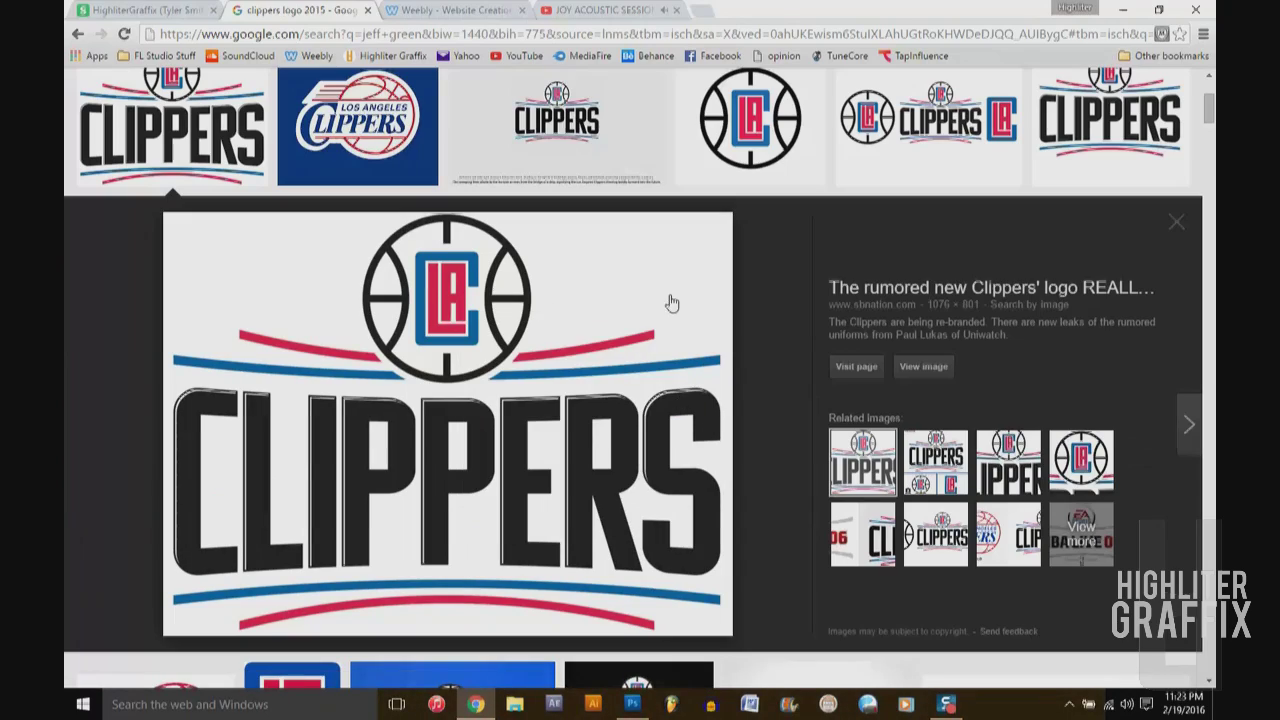
- Save a Clippers logo from the Google Images results as clips.png
right_click(672, 303)
click(689, 377)
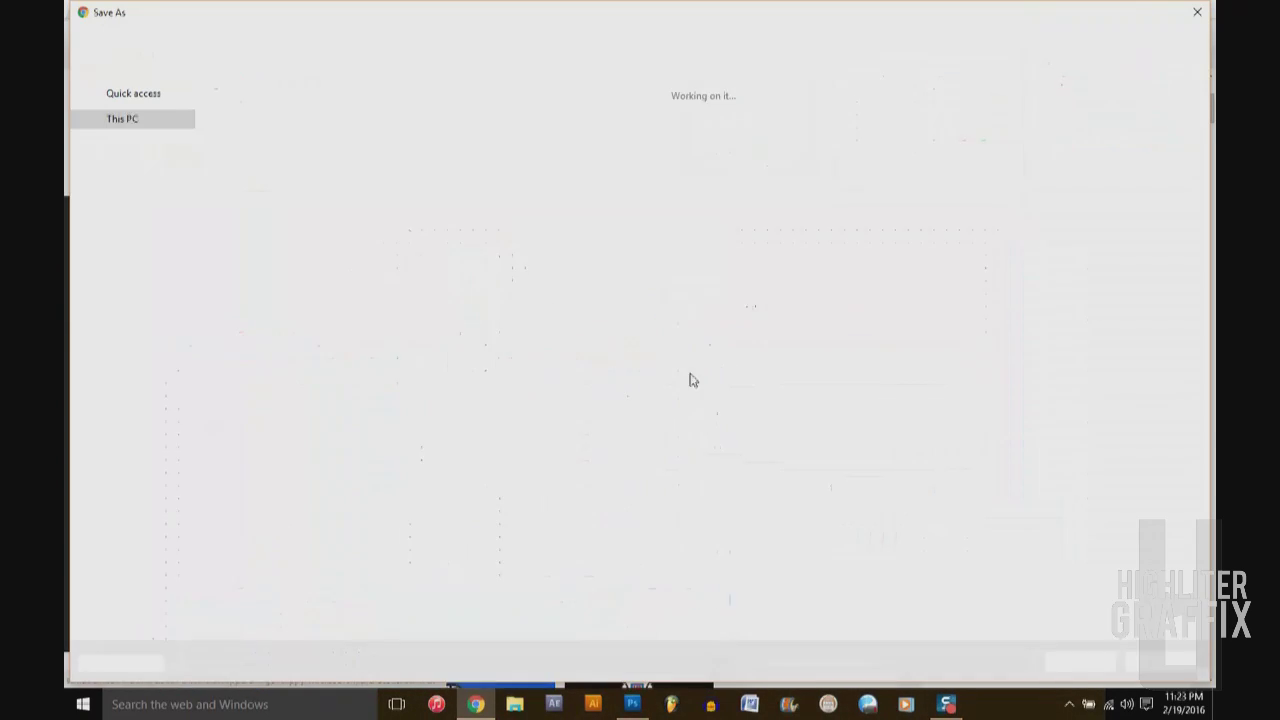
text(clip)
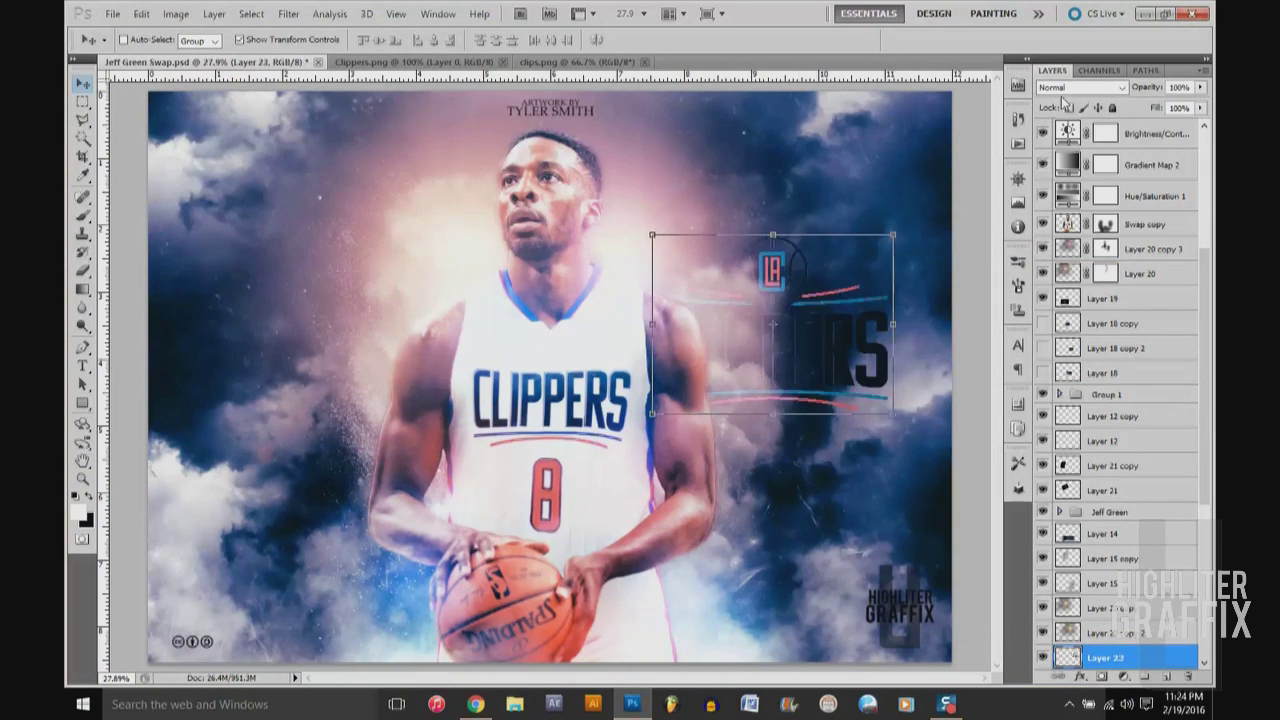
- Make a motion-blurred Soft Light copy of the new logo and lower its opacity to 25%
key(ctrl+j)
click(1101, 88)
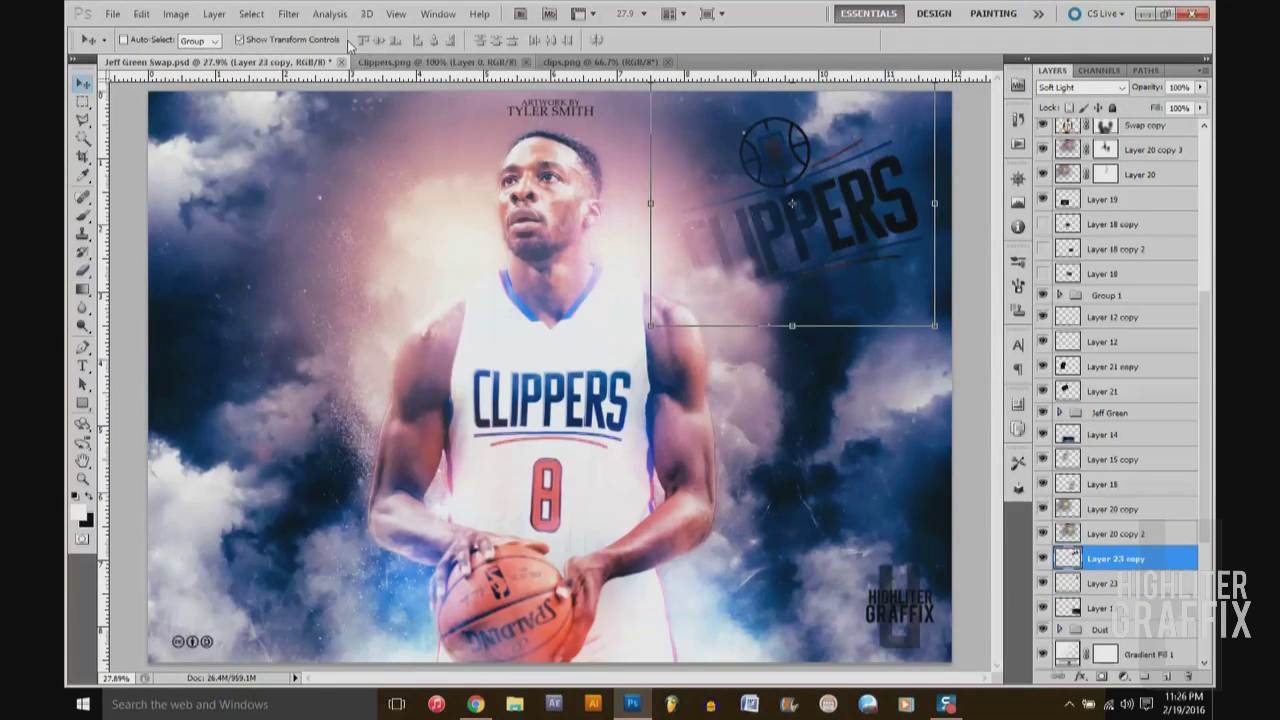
key(ctrl+alt+f)
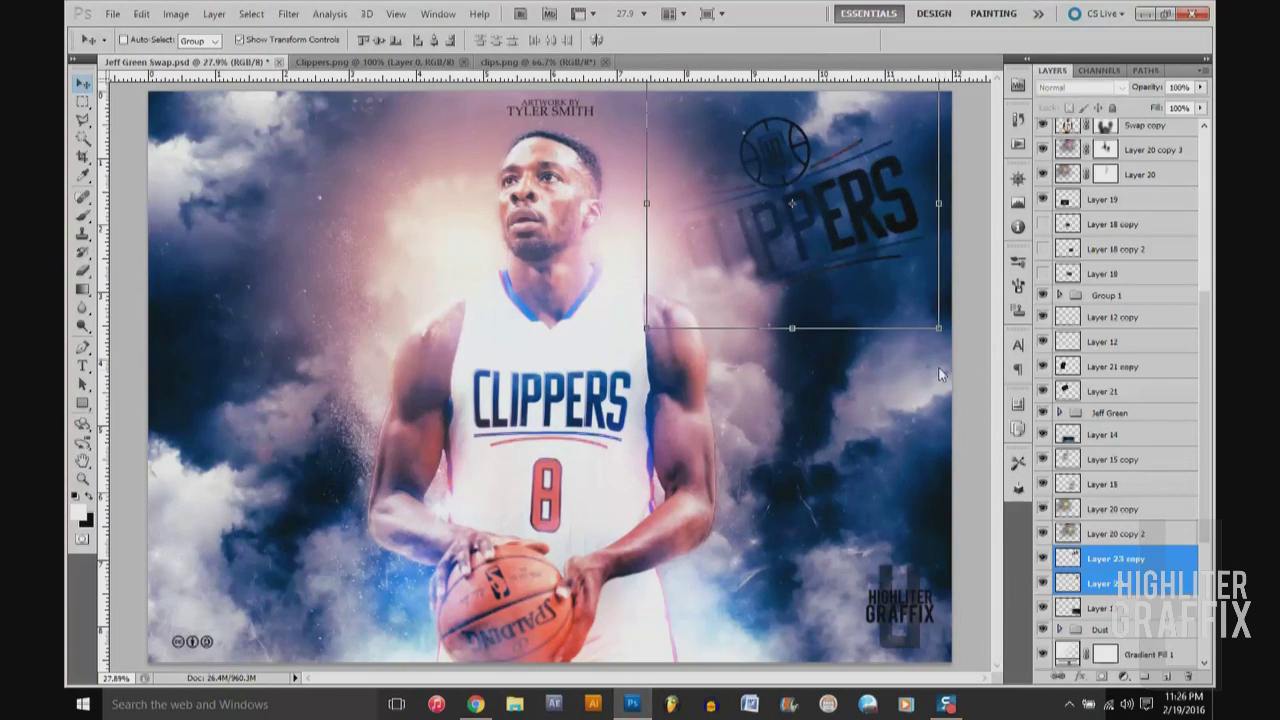
key(Return)
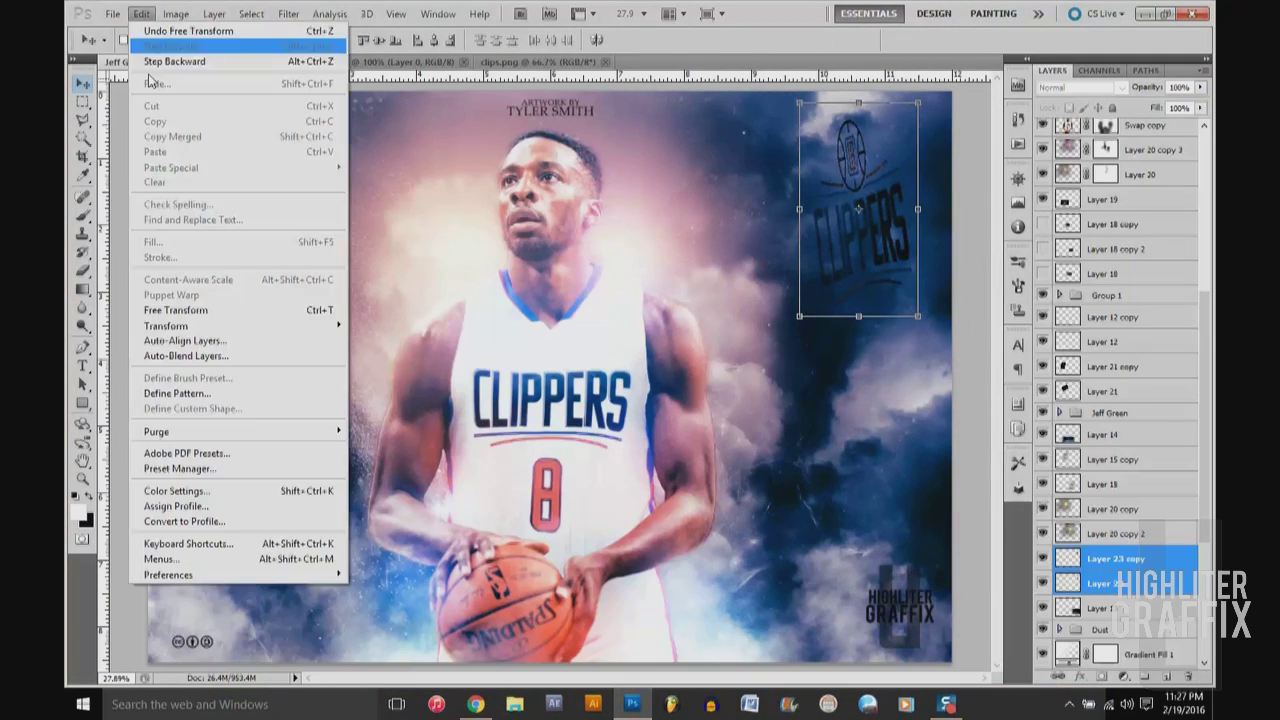
click(1113, 548)
shift+click(1113, 583)
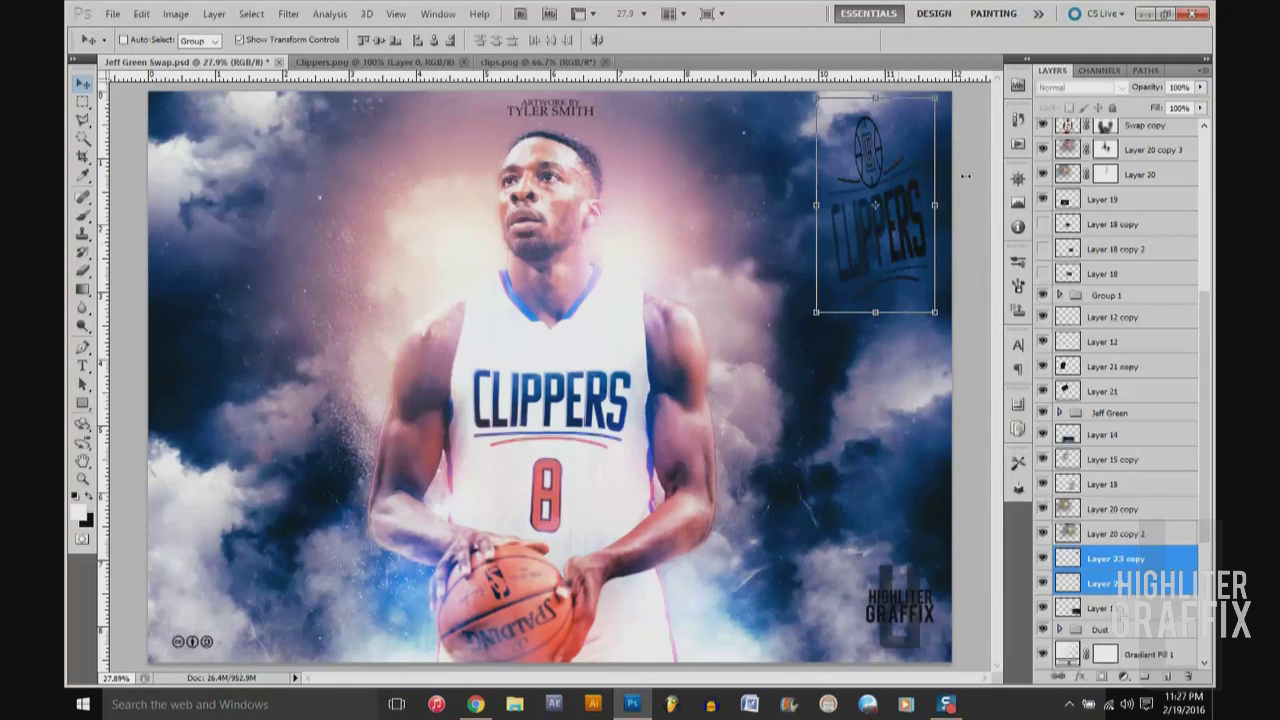
drag(1126, 106, 1159, 106)
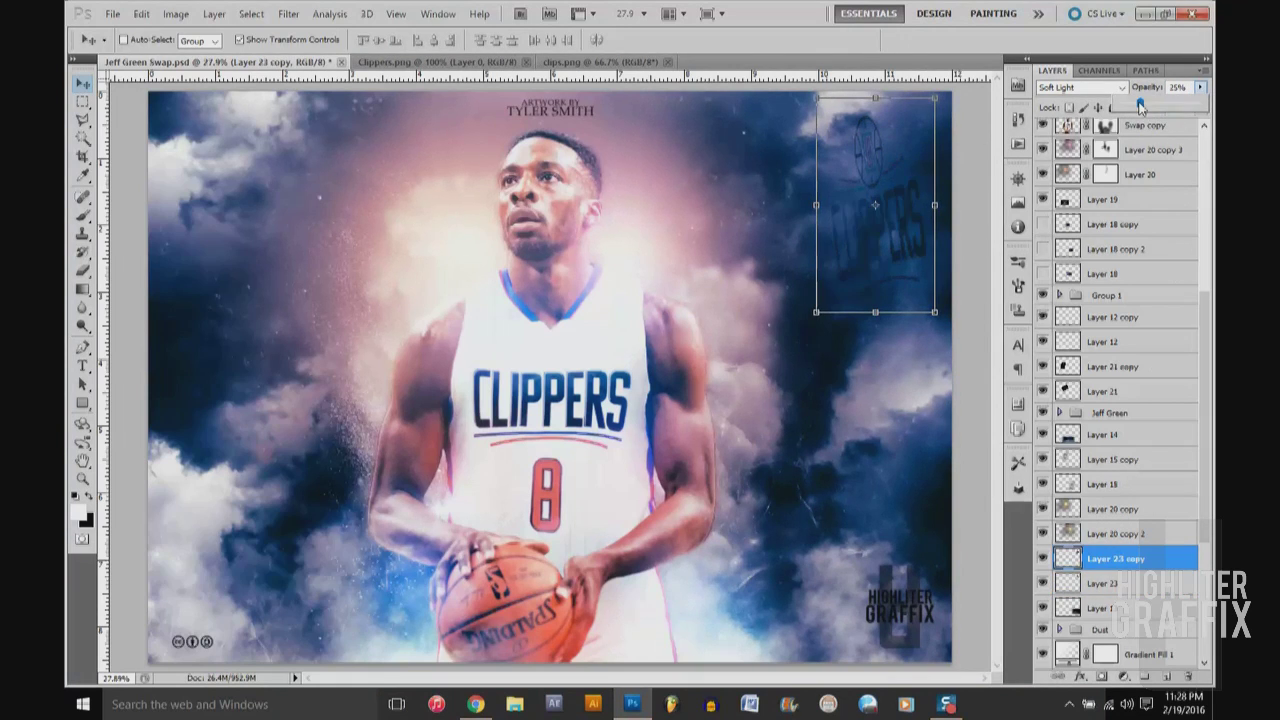
key(b)
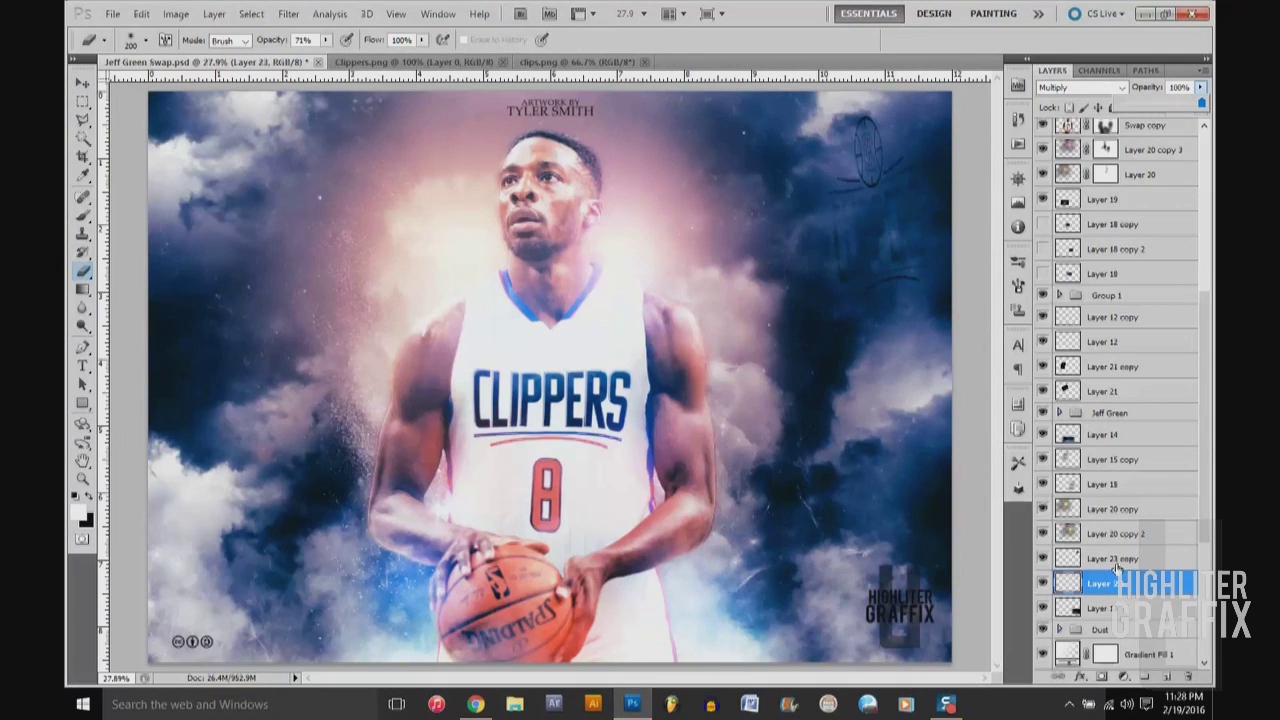
- Duplicate the Retouch copy layer inside the Jeff Green group
key(v)
click(1112, 509)
click(1059, 412)
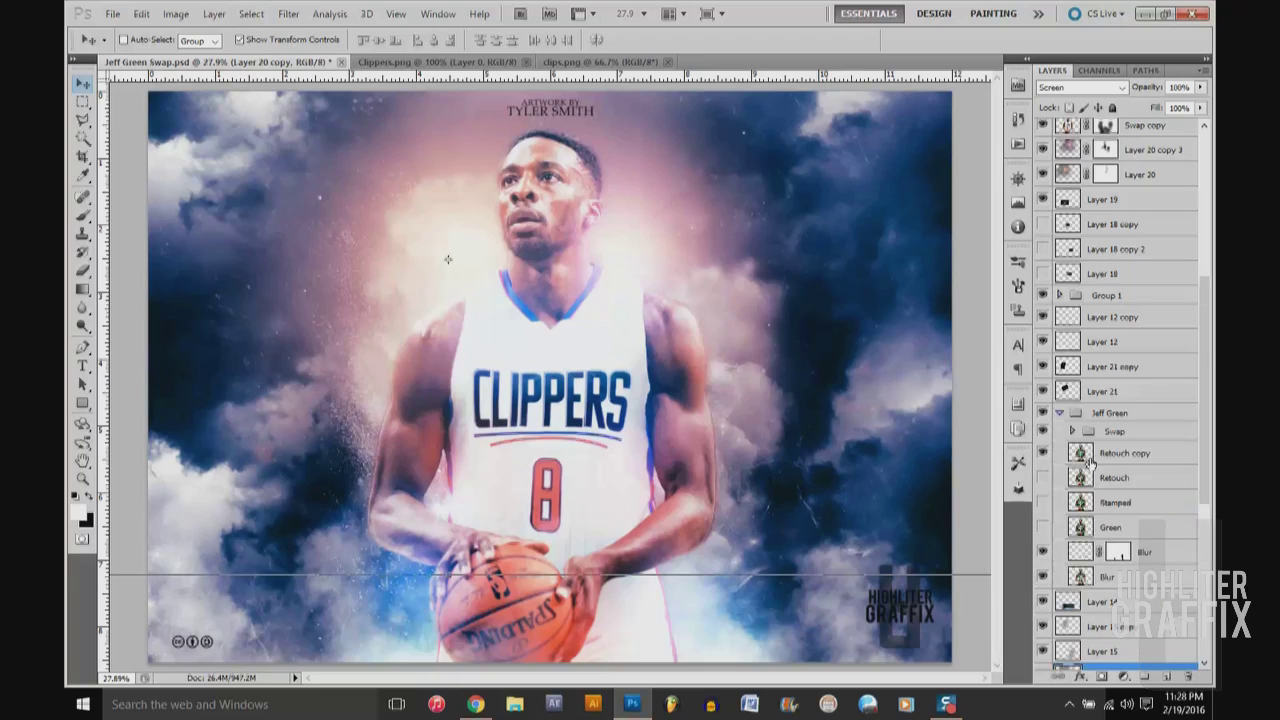
scroll(1104, 413, down, 5)
click(1120, 279)
key(ctrl+j)
- Gaussian Blur the duplicate at 12 px, save, and target the Exposure 4 mask
click(288, 13)
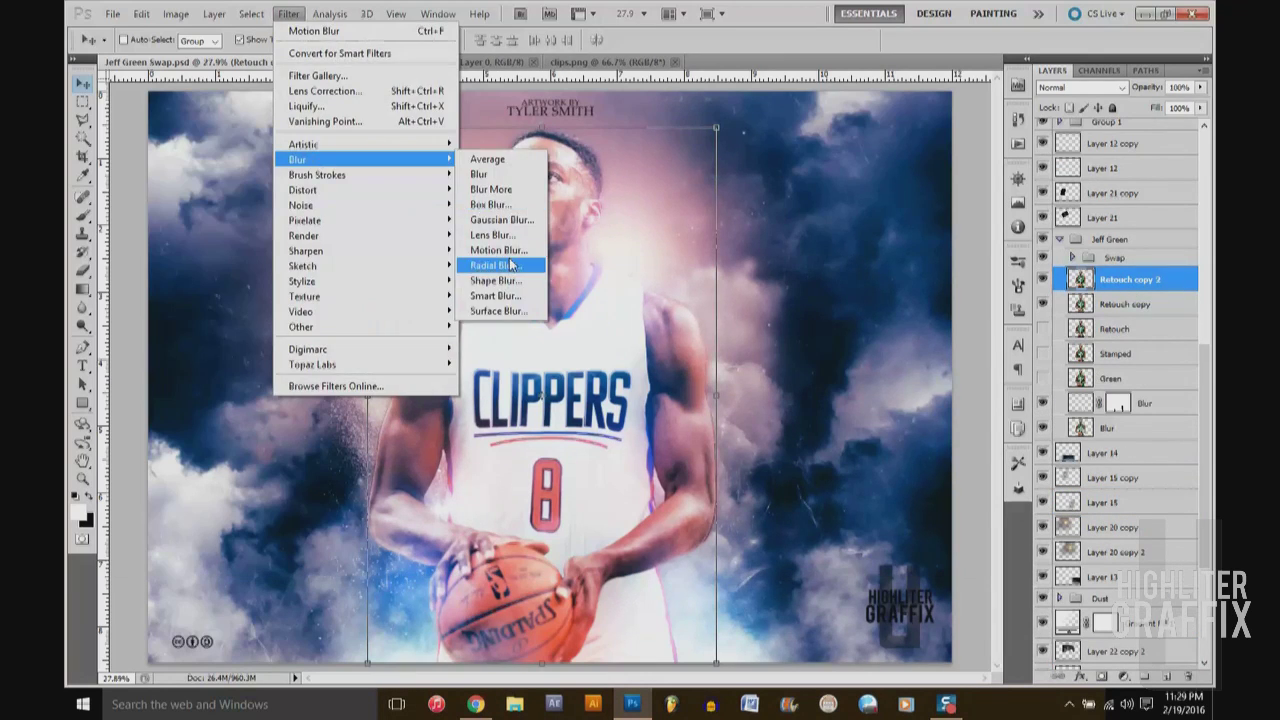
click(515, 240)
key(Return)
key(bracketleft)
key(bracketleft)
key(bracketleft)
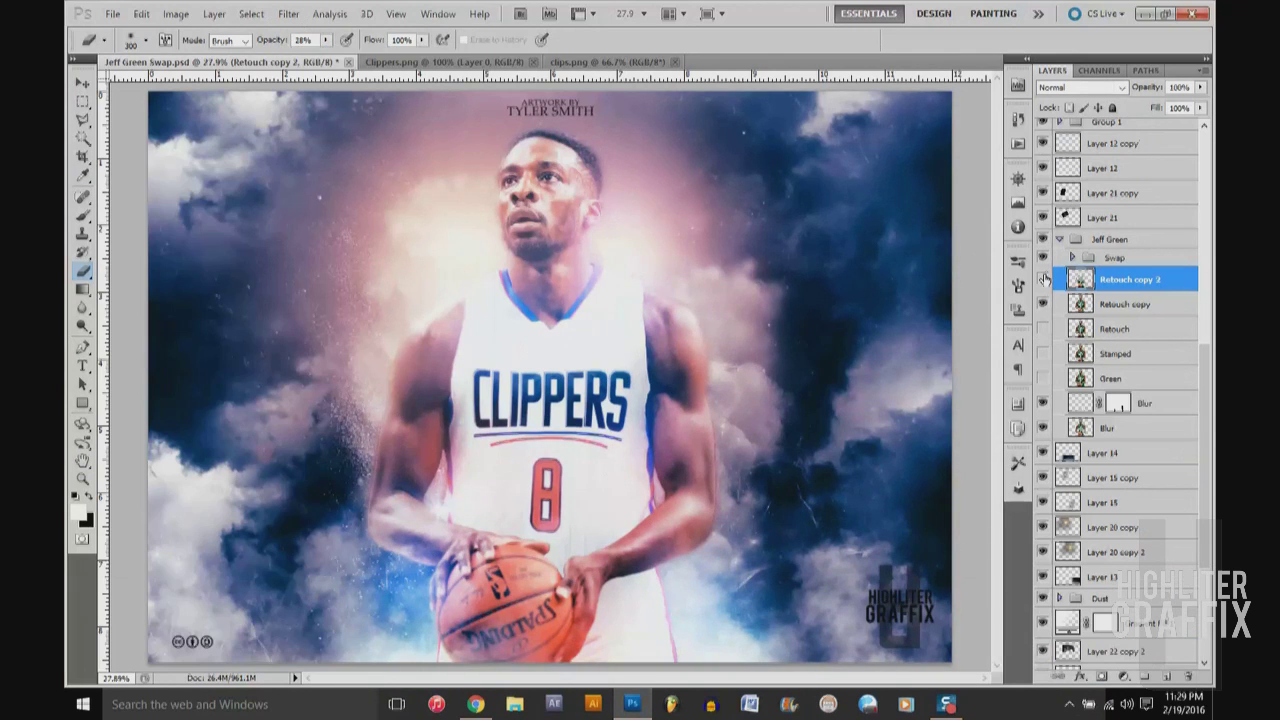
key(ctrl+s)
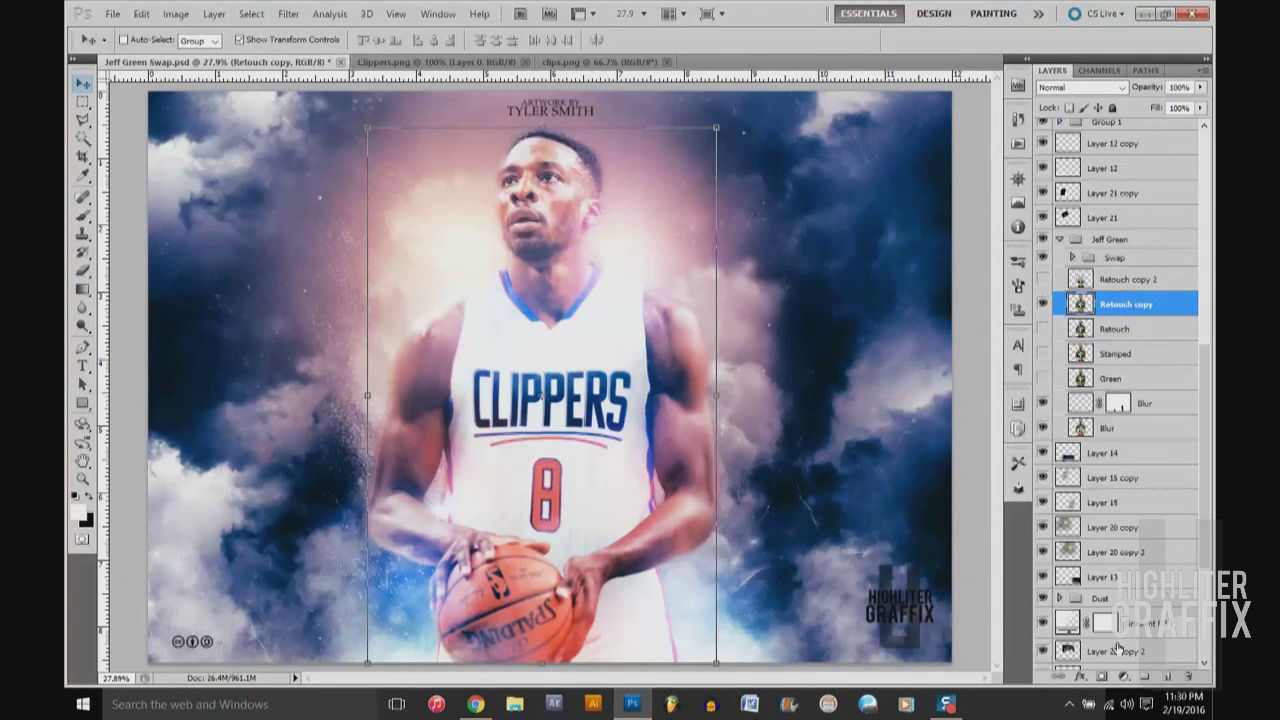
click(1117, 307)
key(b)
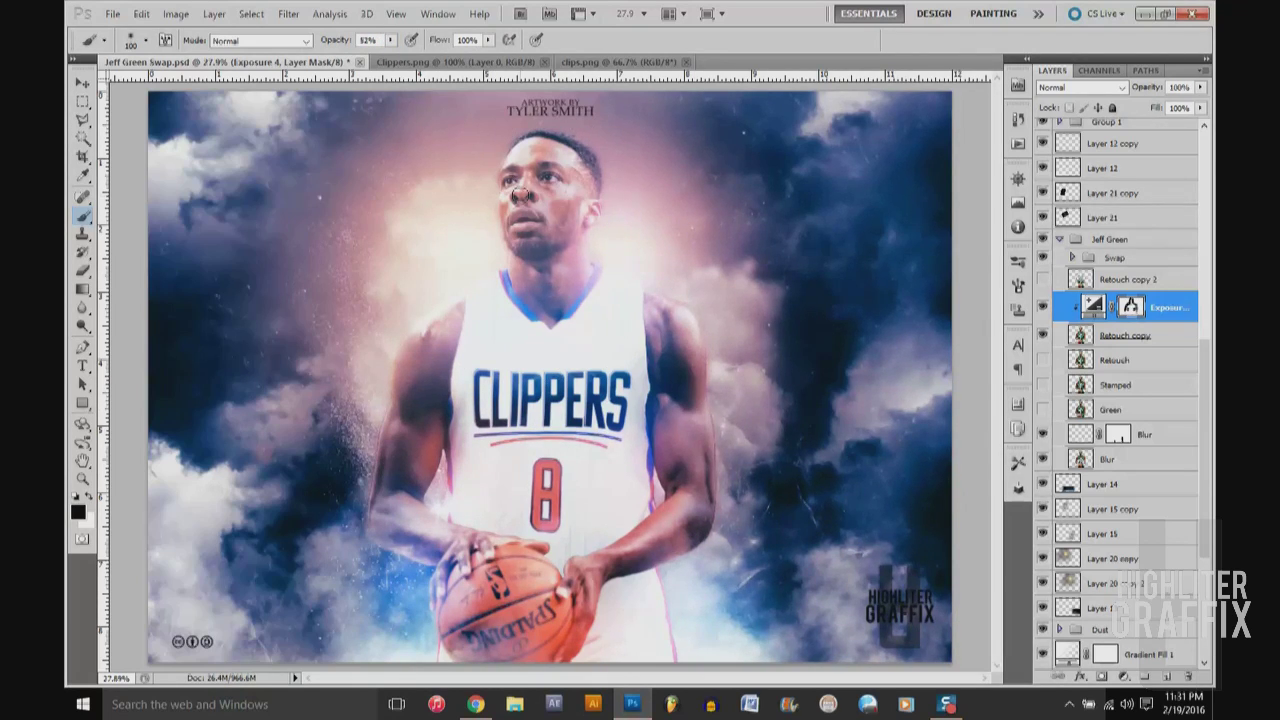
- Paint exposure along the right arm, then move a clipped exposure copy into Swap
drag(700, 540, 688, 391)
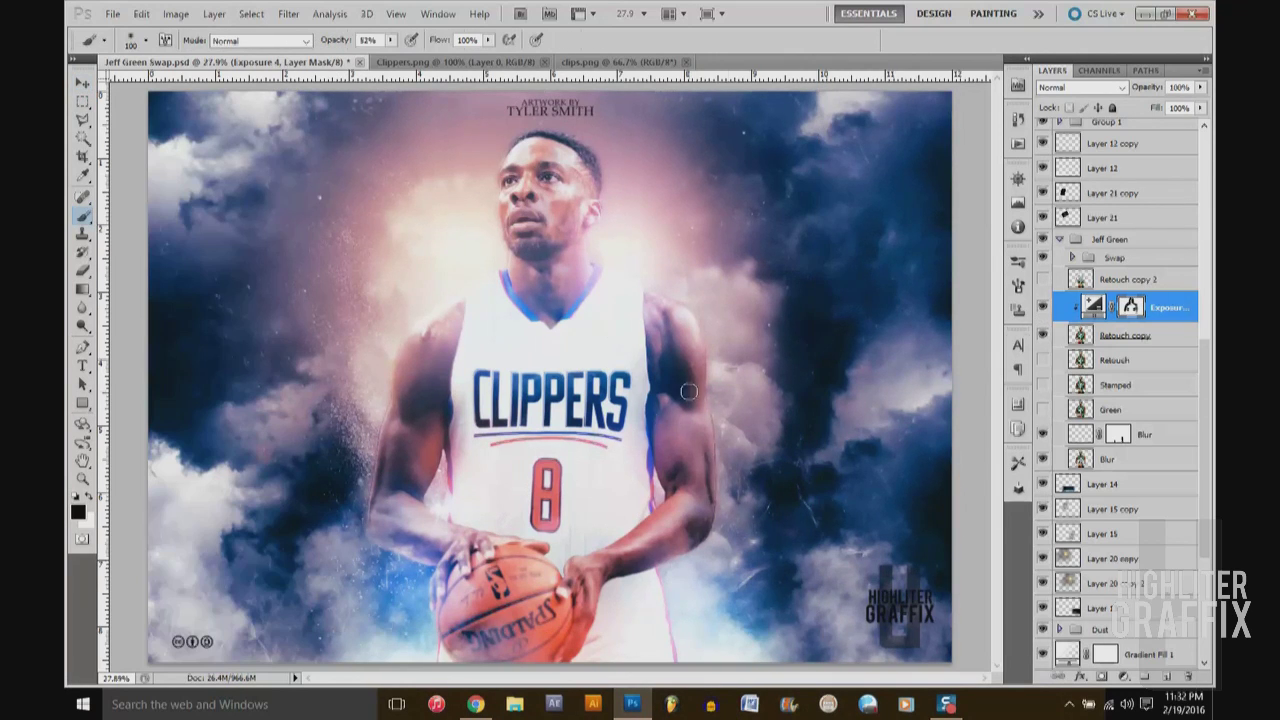
key(v)
key(ctrl+j)
drag(1160, 307, 1073, 258)
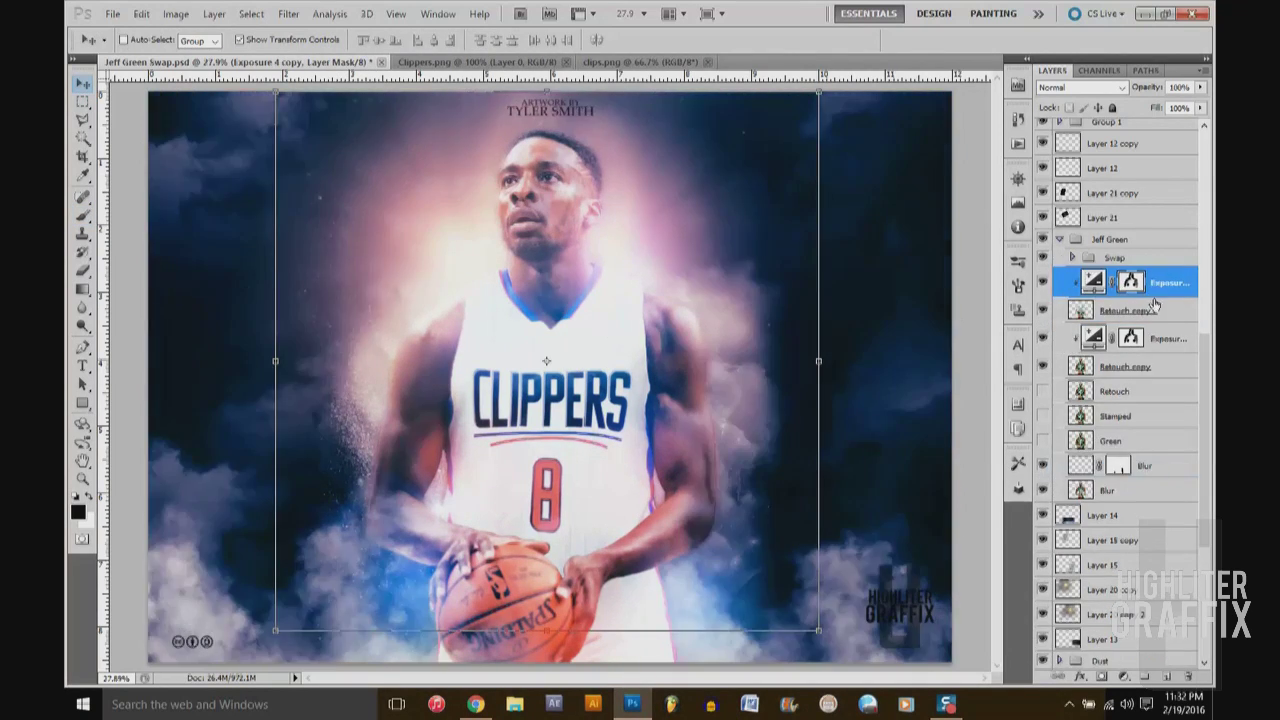
click(1073, 258)
right_click(1140, 493)
key(Escape)
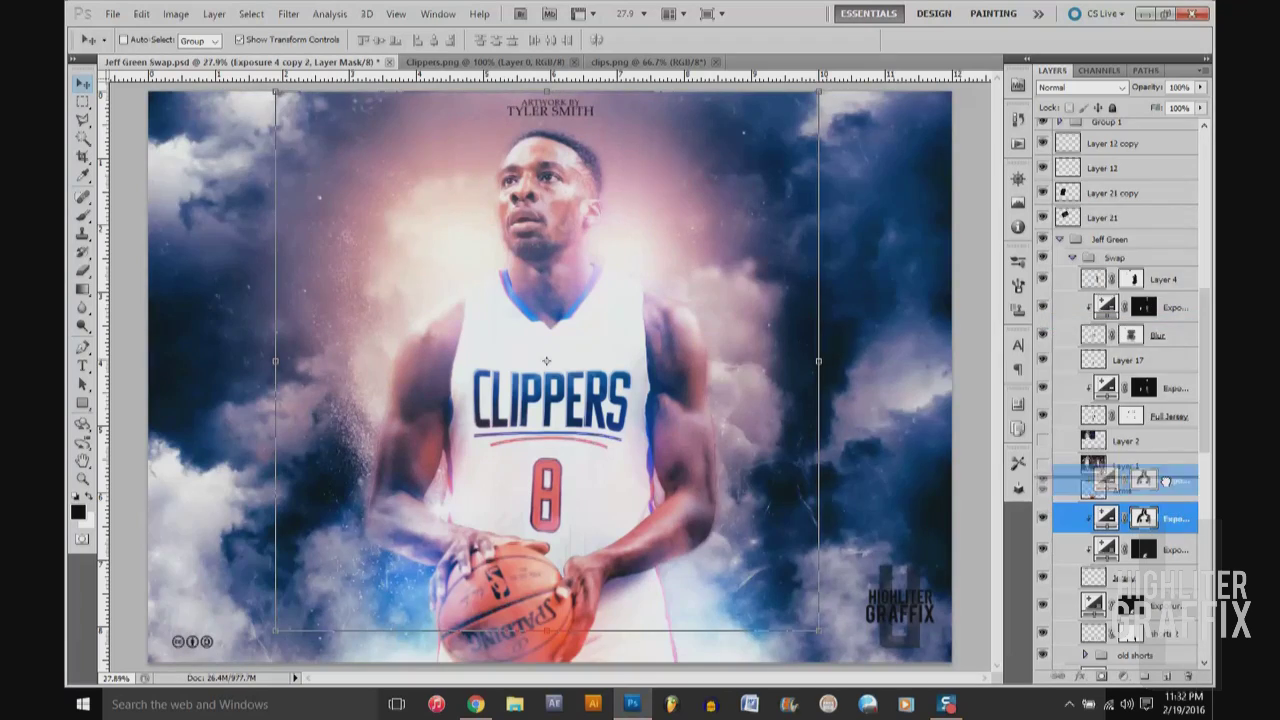
- Add another exposure copy below Layer 17 and darken the shoulders and jersey
key(0)
key(bracketright)
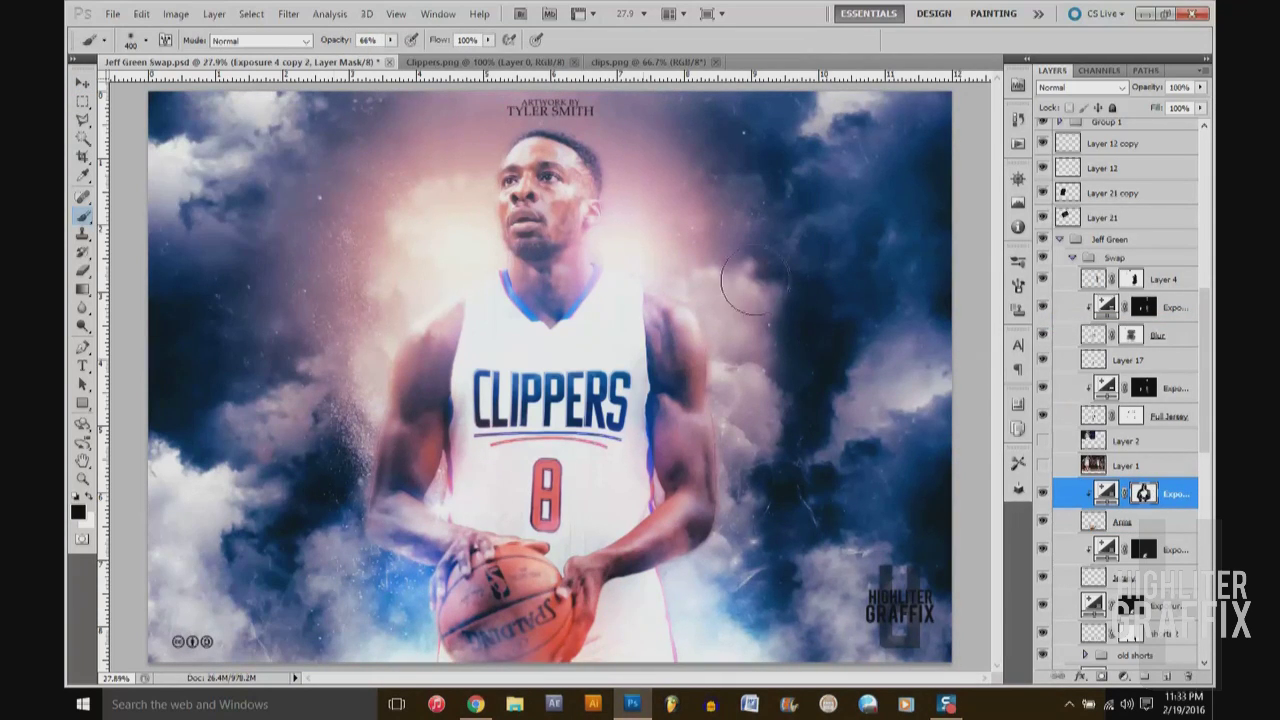
key(v)
key(ctrl+j)
drag(1140, 493, 1155, 375)
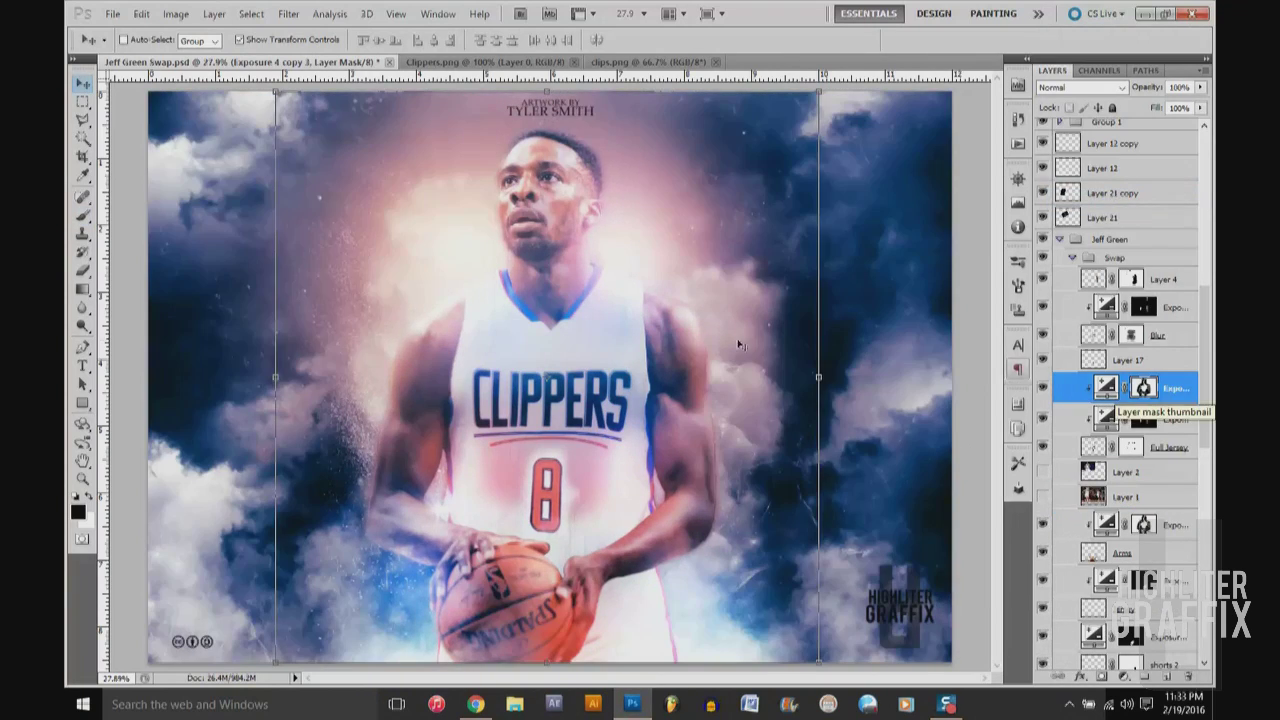
key(b)
key(6)
key(6)
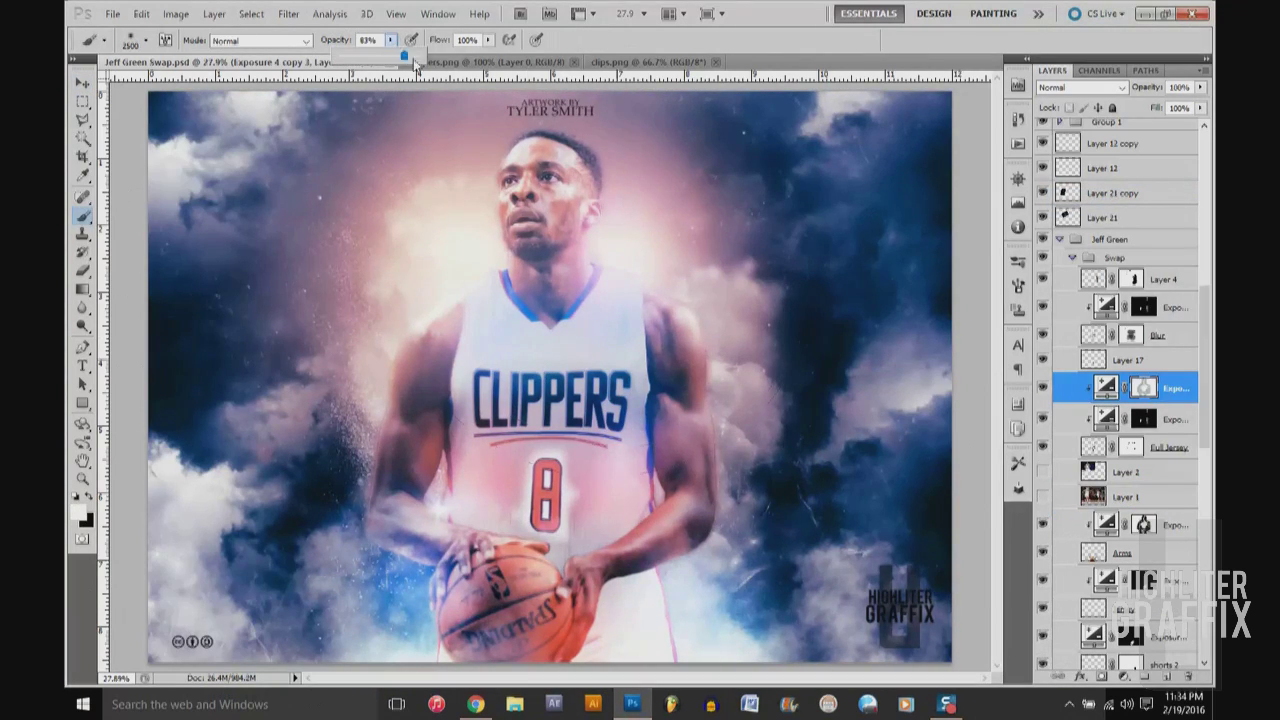
key(v)
drag(489, 273, 457, 529)
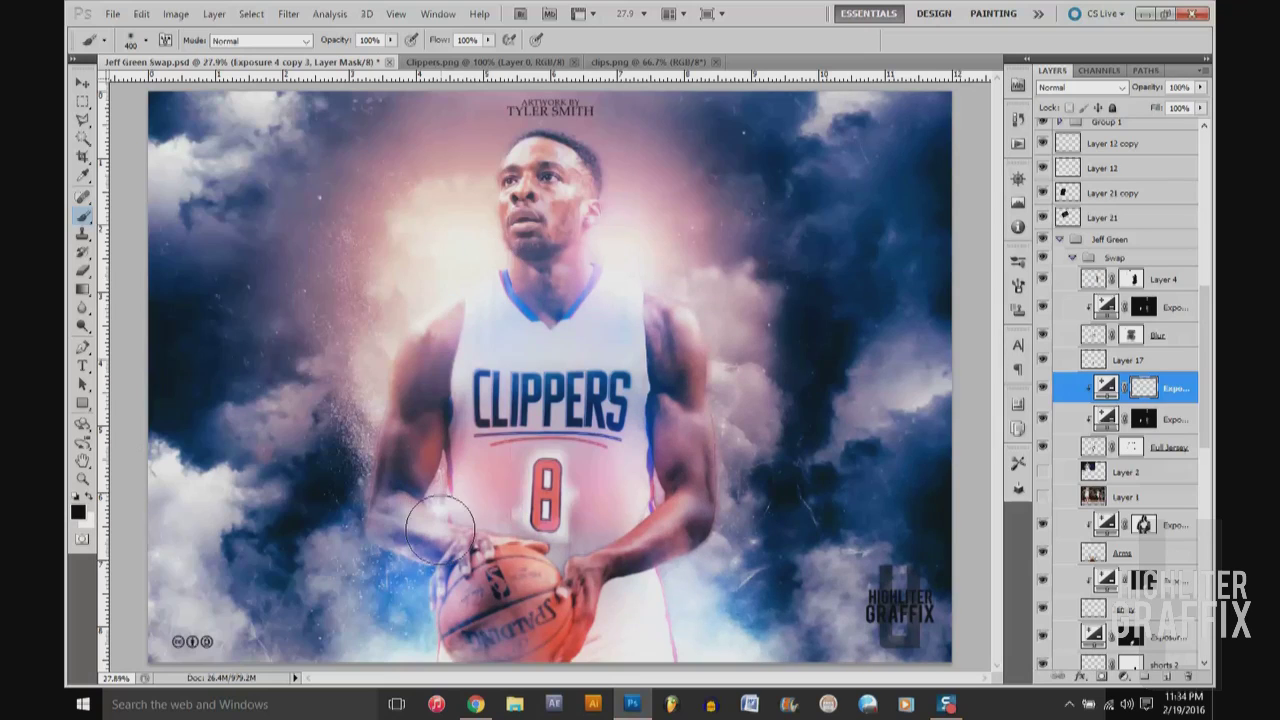
- Set the brush to 600 at 41%, clip the copy, and add another above Blur
key(4)
key(1)
key(bracketright)
key(bracketright)
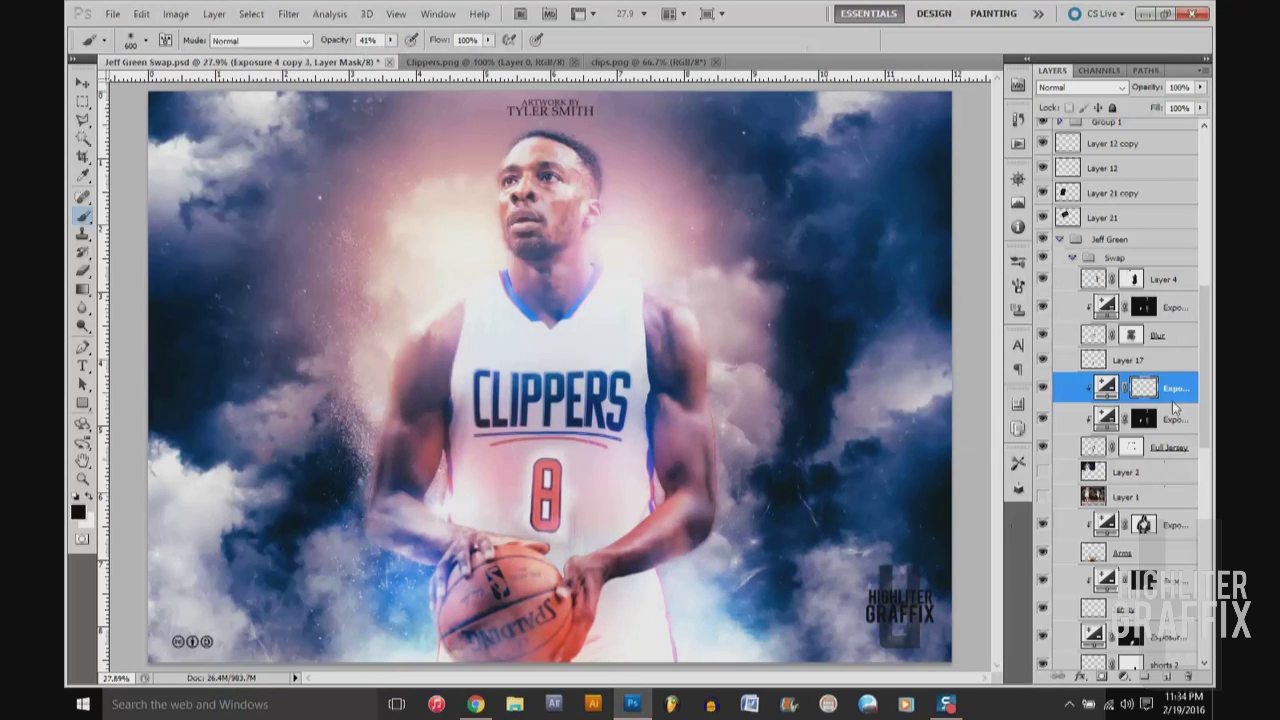
right_click(1170, 390)
click(1040, 371)
key(Return)
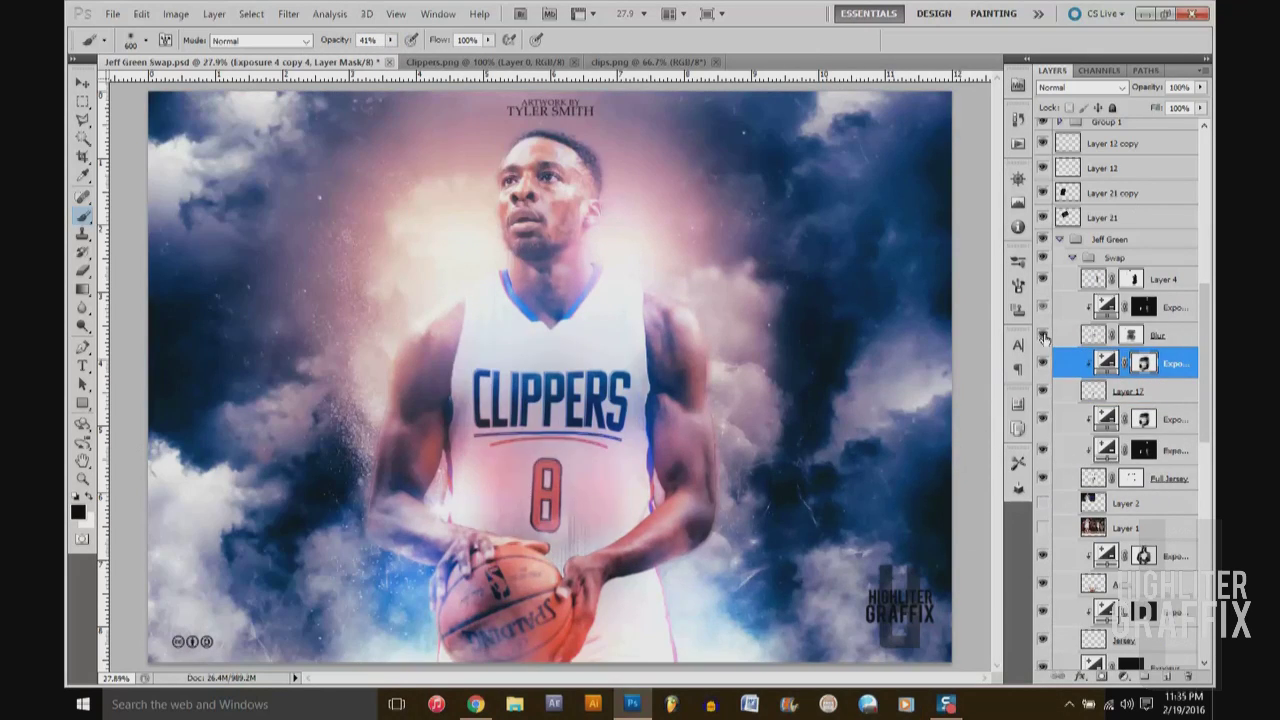
key(ctrl+j)
key(ctrl+bracketright)
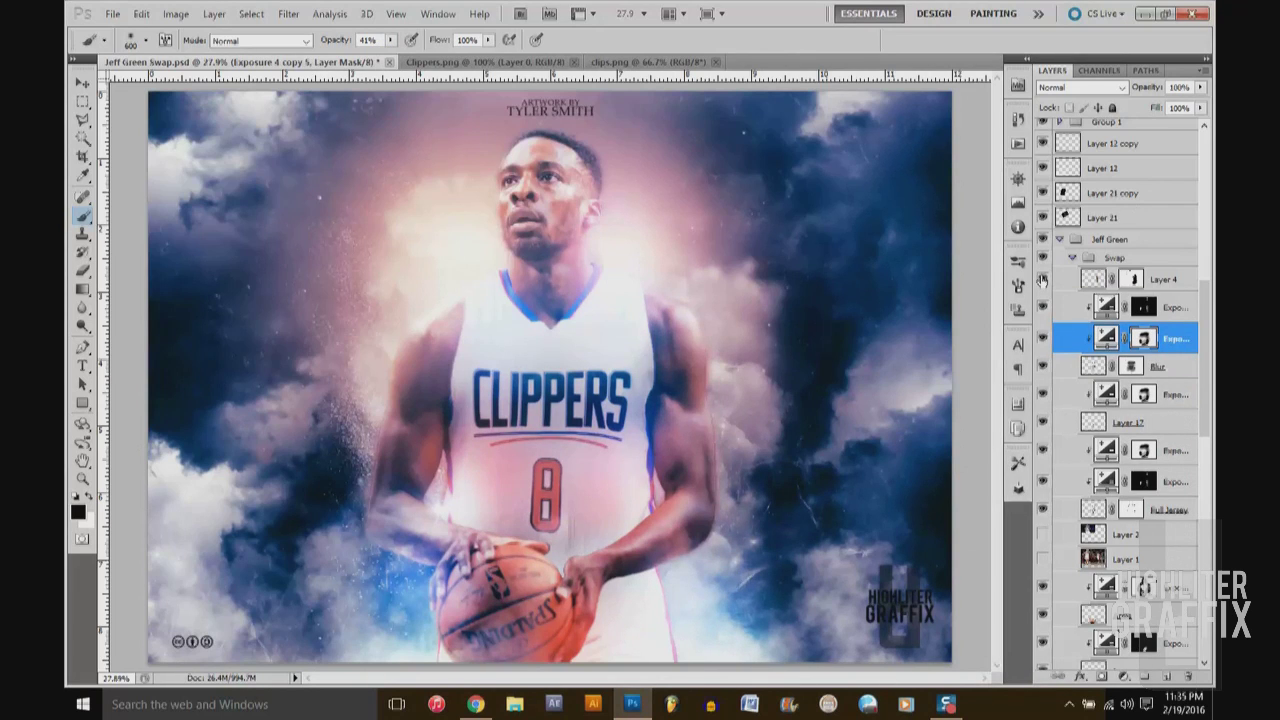
- Fill a Polygonal Lasso area over the jersey shoulder on Layer 4's mask, then add a new layer
click(1062, 280)
click(146, 40)
key(Return)
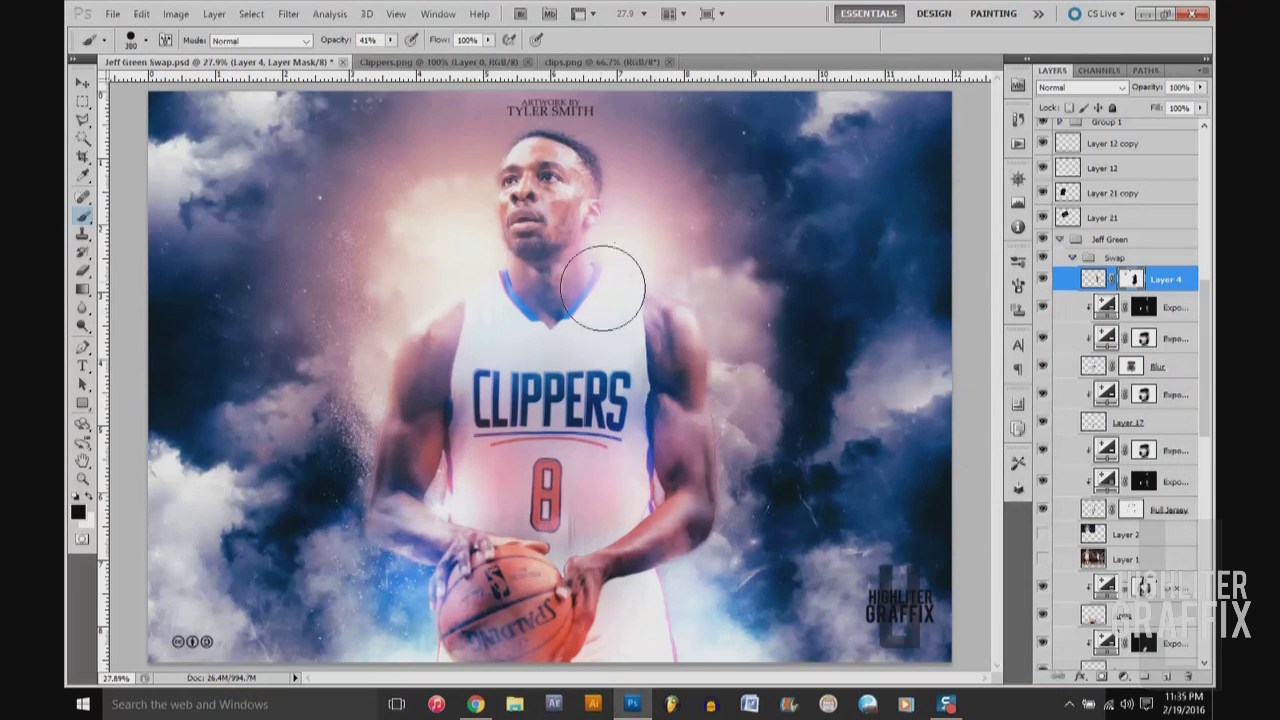
key(l)
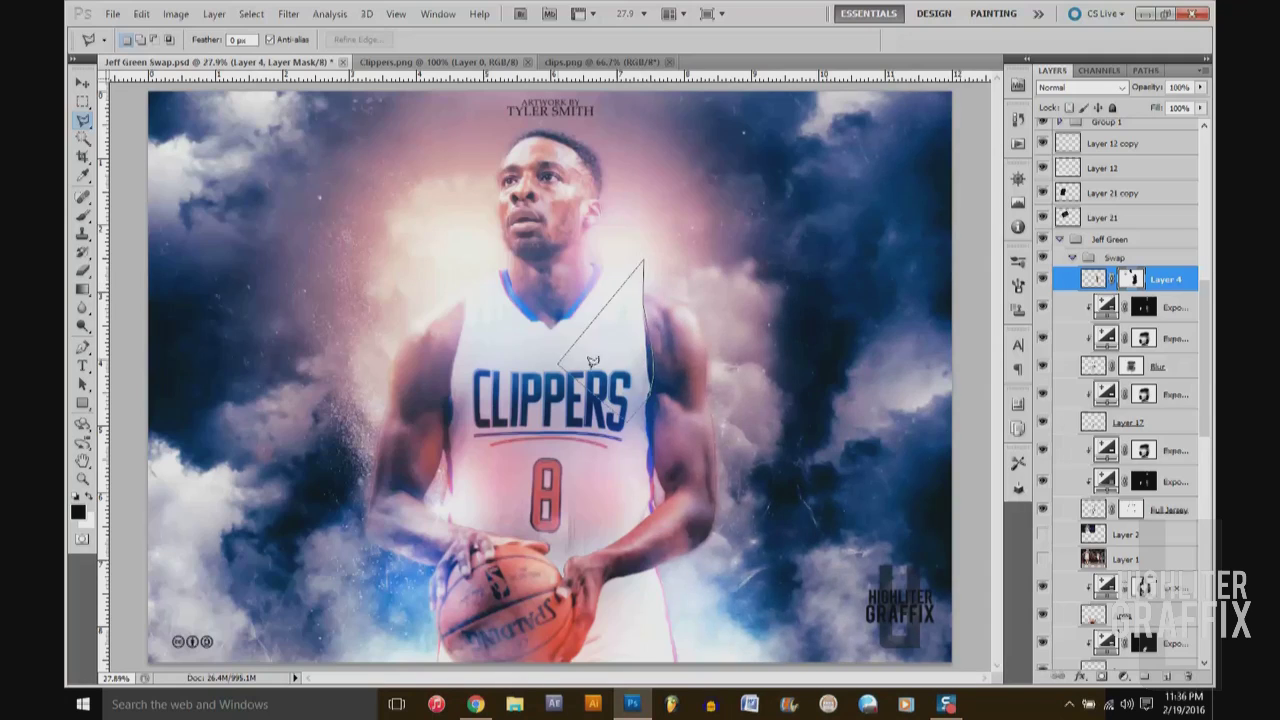
double_click(592, 361)
key(shift+F5)
click(631, 297)
click(729, 200)
key(ctrl+d)
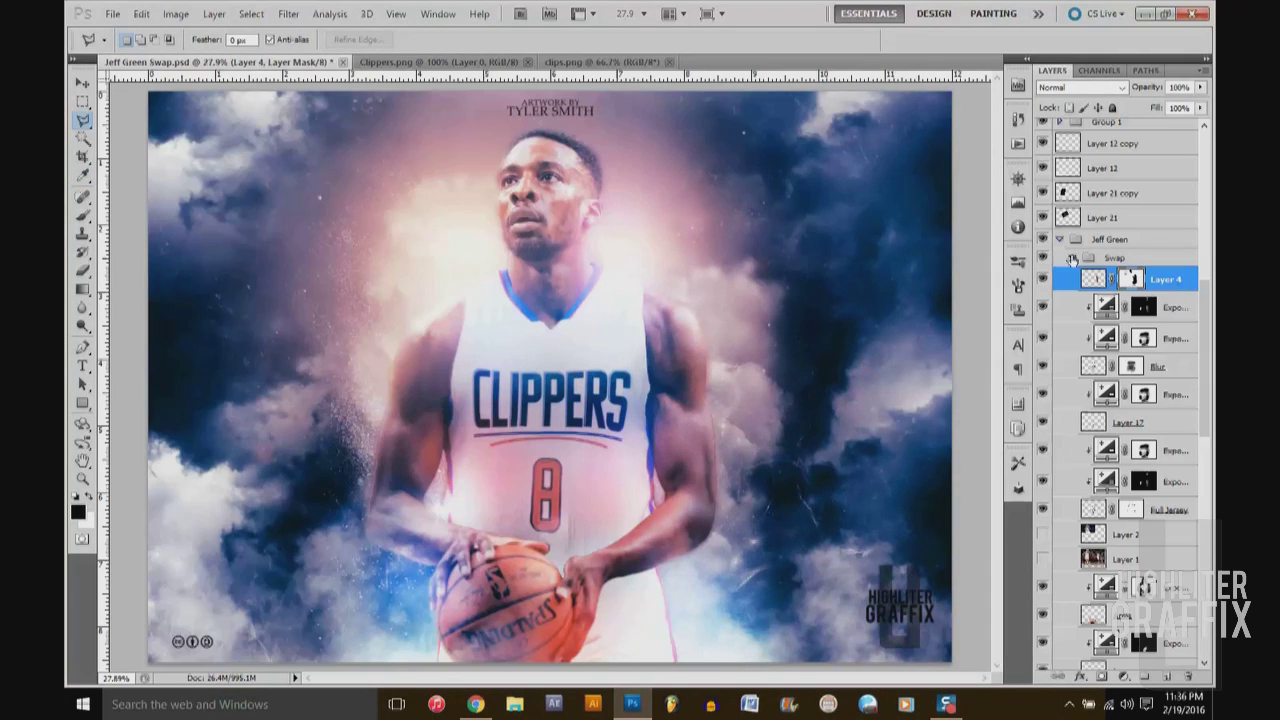
click(1059, 239)
click(1131, 262)
- Outline spiky light rays around the player on a new layer and fill them white
key(ctrl+shift+alt+n)
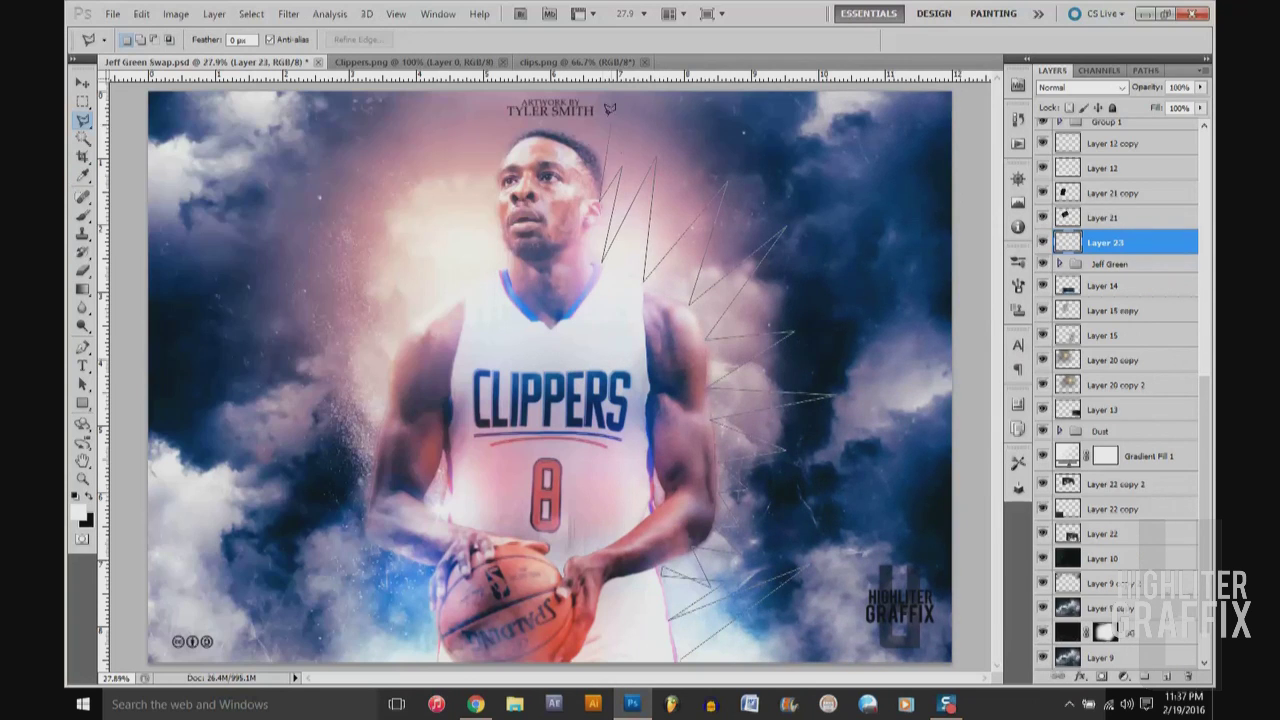
click(392, 212)
click(498, 221)
click(387, 229)
click(490, 237)
click(374, 245)
click(503, 258)
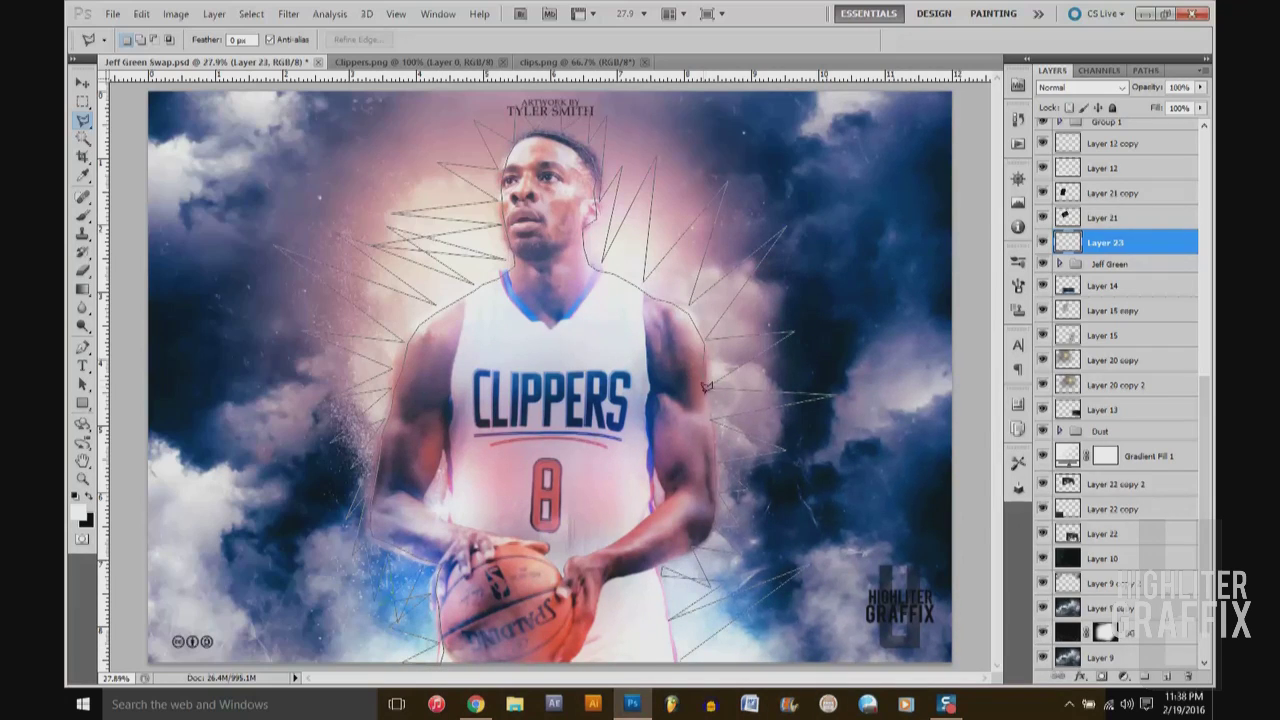
click(680, 659)
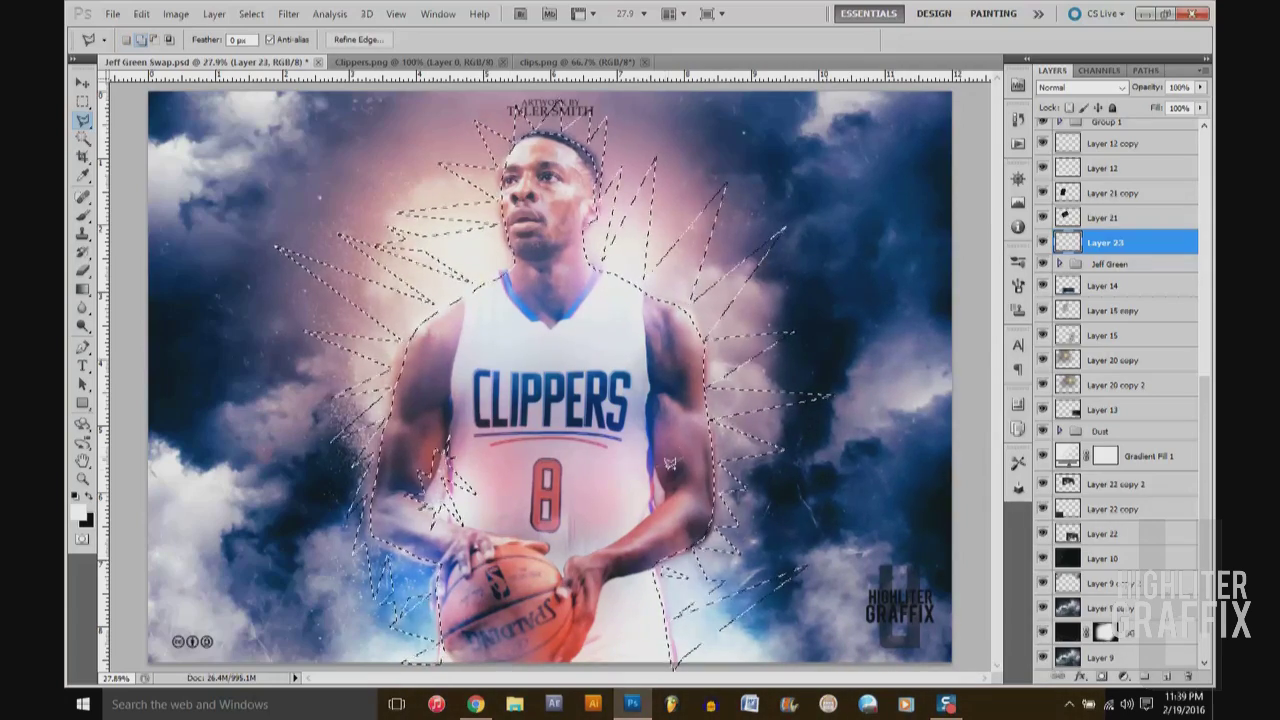
right_click(730, 190)
click(772, 486)
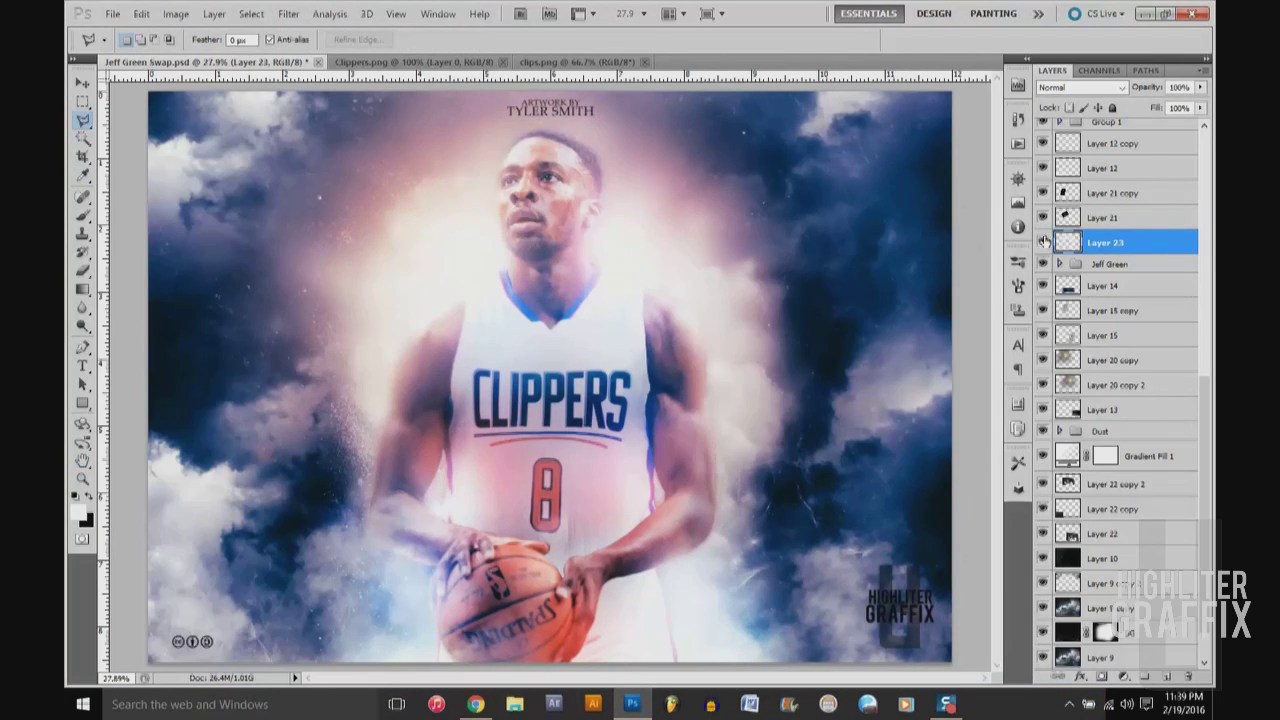
- Blur the rays, set them to Screen, and mask out the upper-left glow
click(1080, 87)
click(1070, 222)
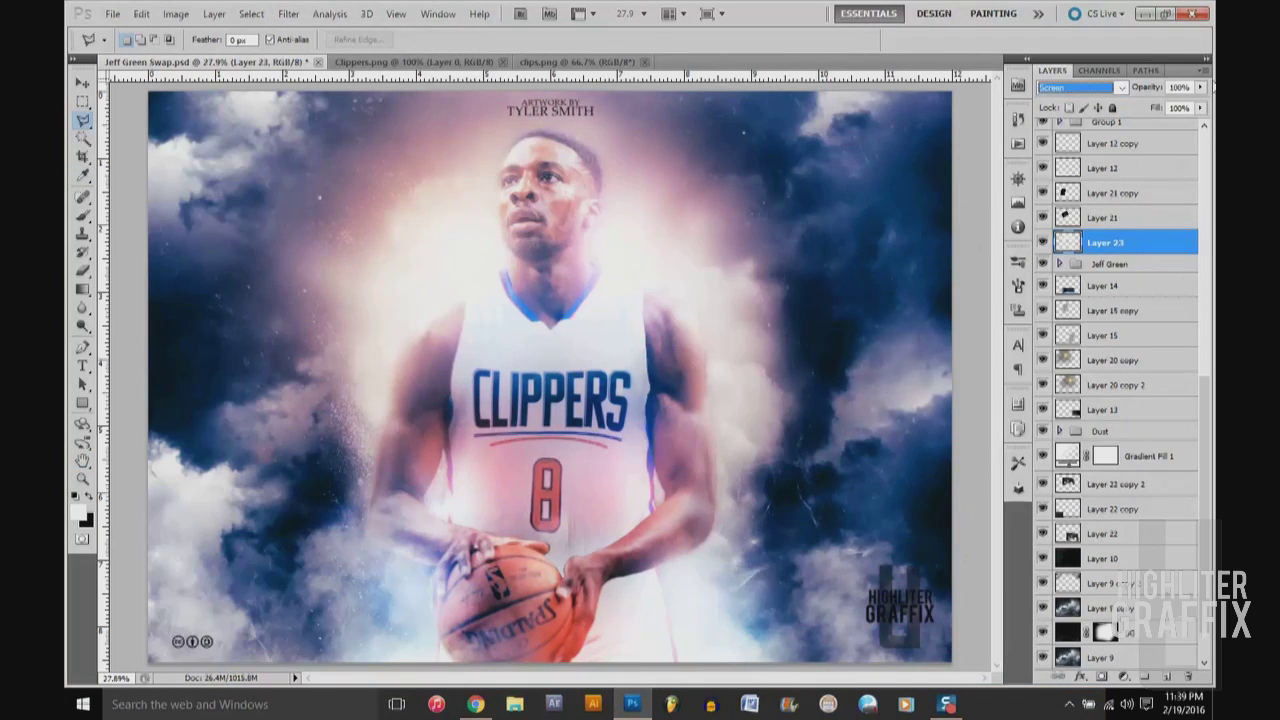
click(1101, 677)
key(b)
click(145, 40)
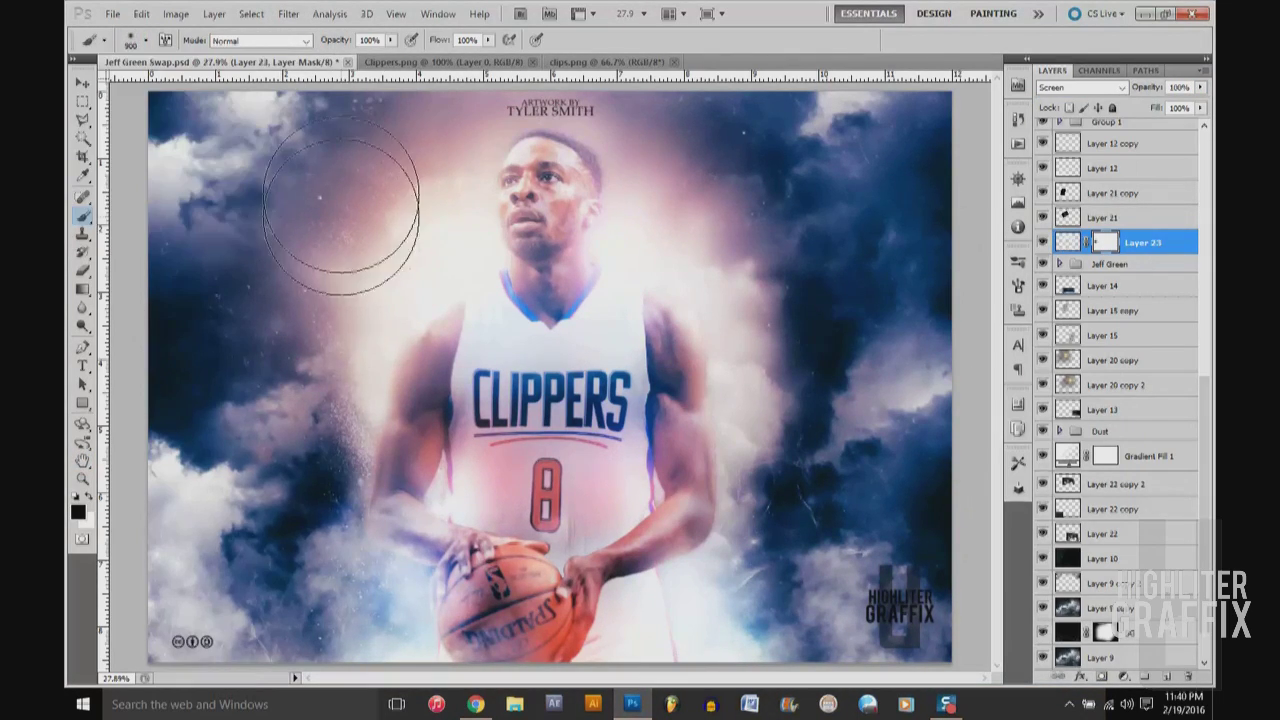
mouse_move(366, 229)
mouse_down()
mouse_move(677, 229)
mouse_move(371, 200)
mouse_up()
key(v)
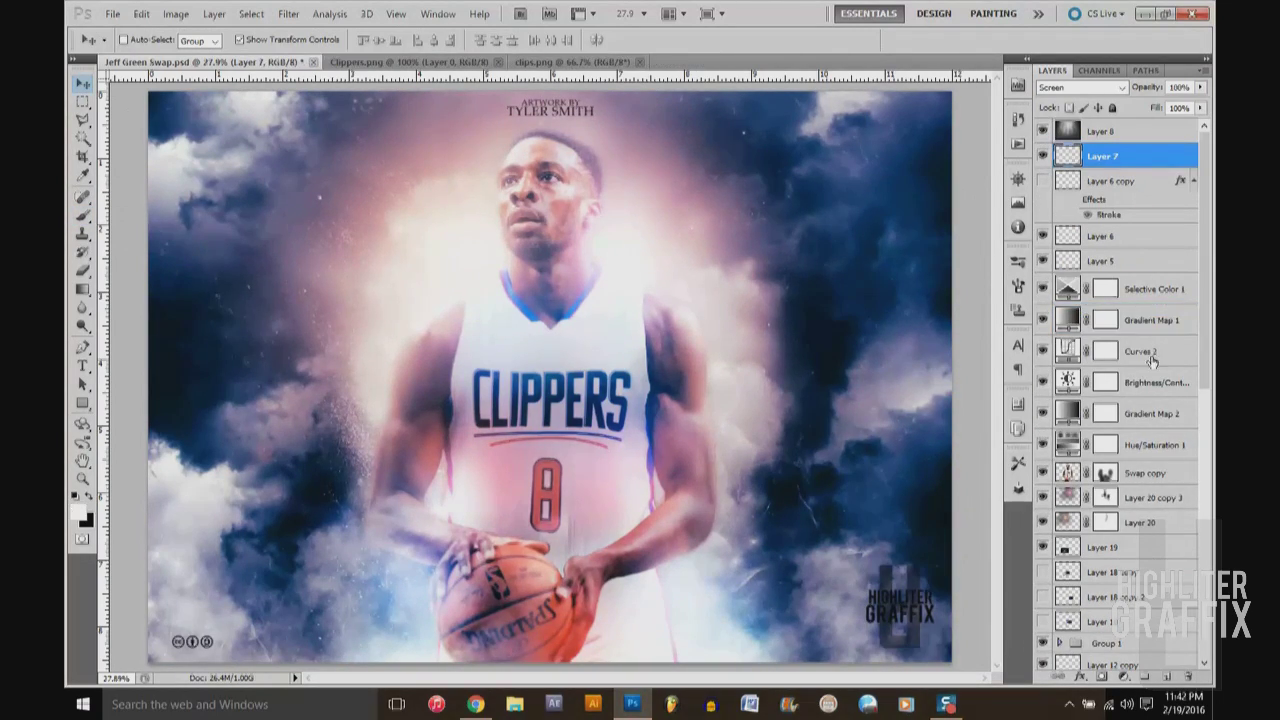
- Tint the Color Balance layer toward teal and rename it V2
drag(888, 362, 962, 362)
mouse_move(896, 399)
mouse_down()
mouse_move(856, 410)
mouse_move(930, 395)
mouse_up()
double_click(1147, 289)
text(V2)
key(Return)
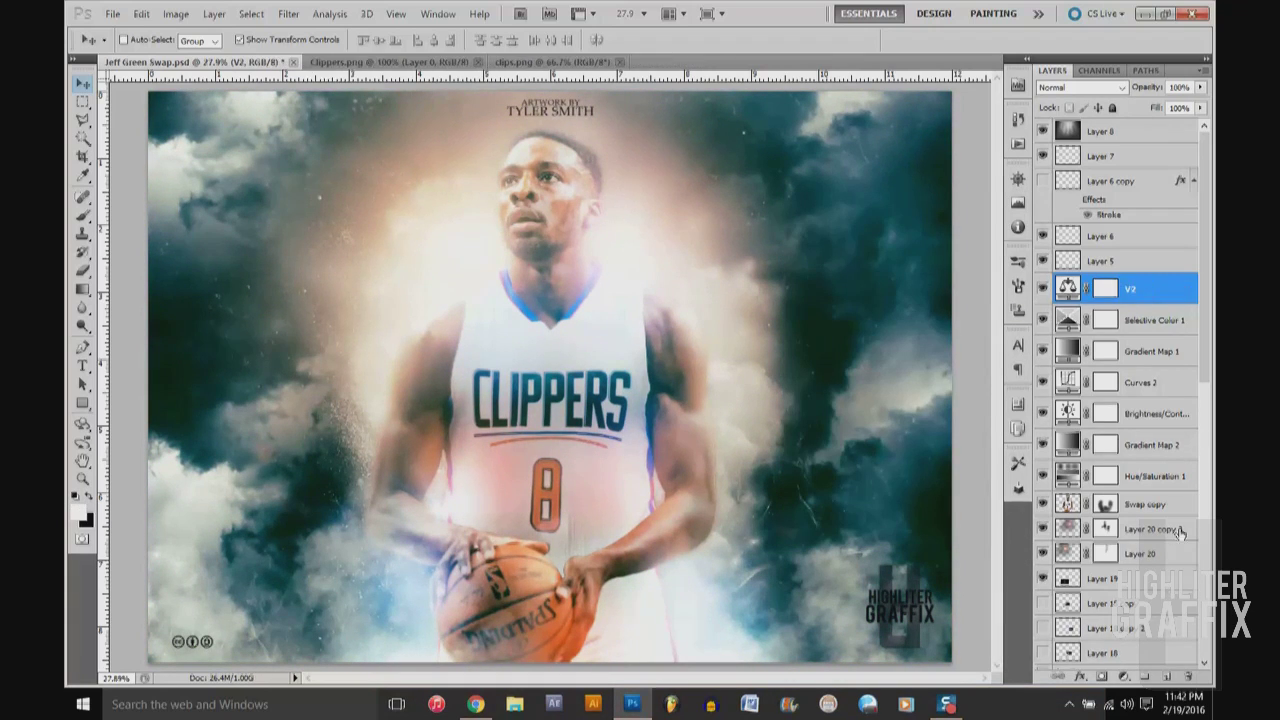
- Shift the V1 hue, move V2 below Gradient Map 2, and hide V2
click(1130, 476)
click(1130, 474)
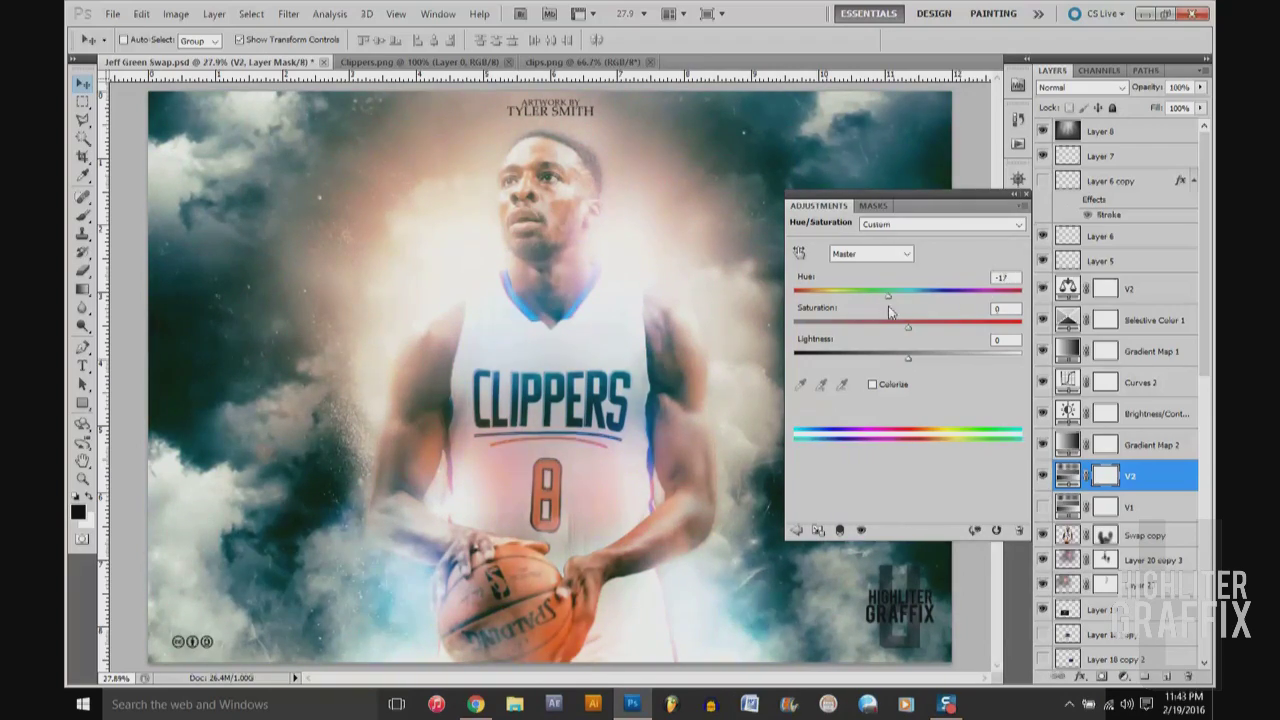
drag(1147, 289, 1147, 444)
drag(1043, 444, 1040, 494)
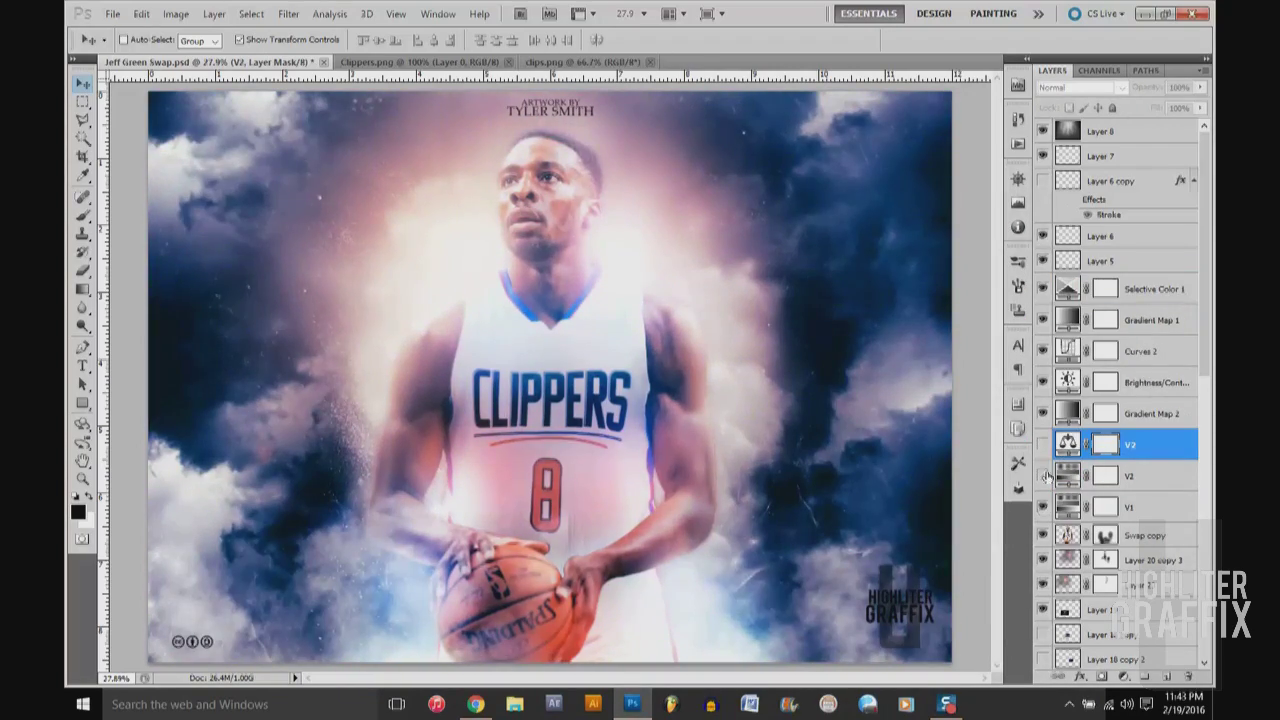